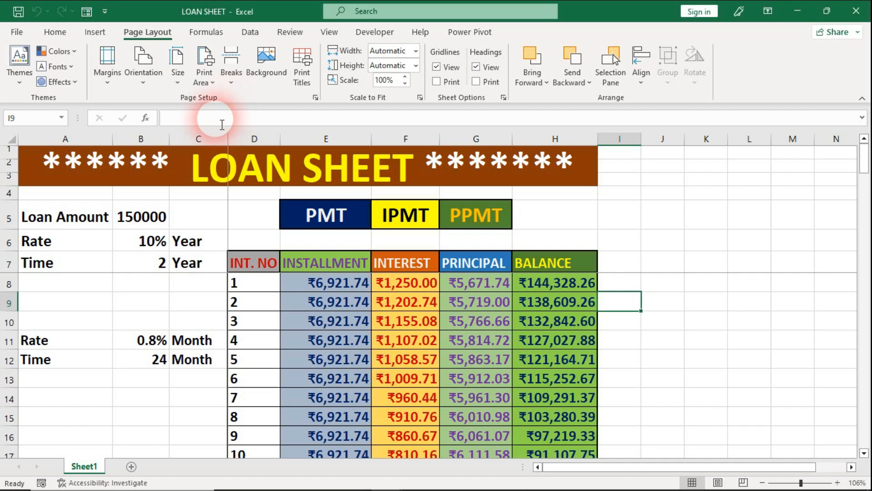
Apply the Wide margins preset to the loan sheet and replace it with the Narrow preset.
click(107, 86)
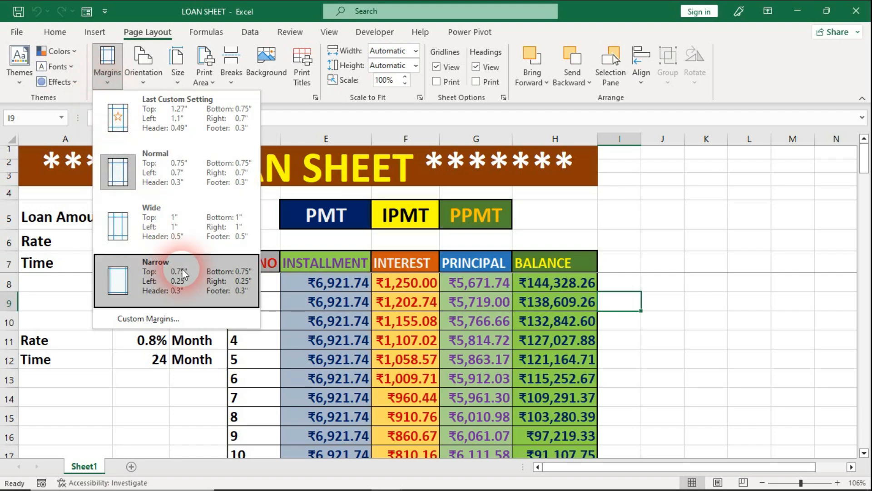
click(216, 239)
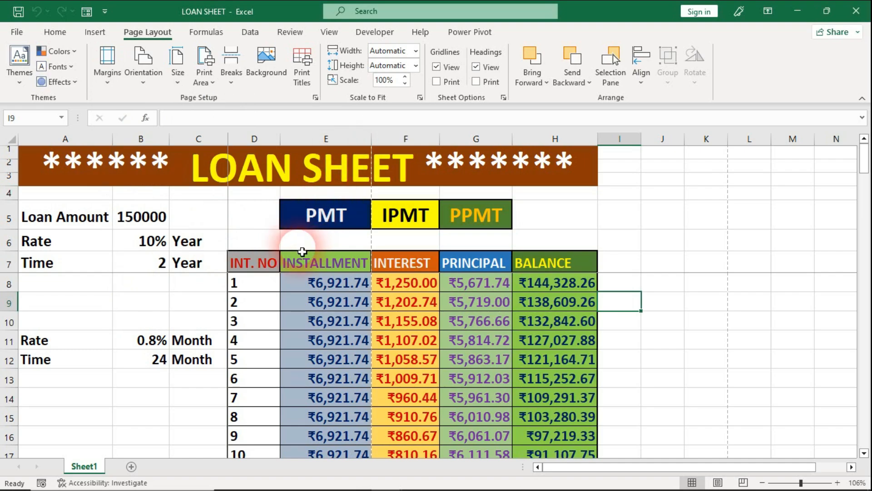
click(114, 84)
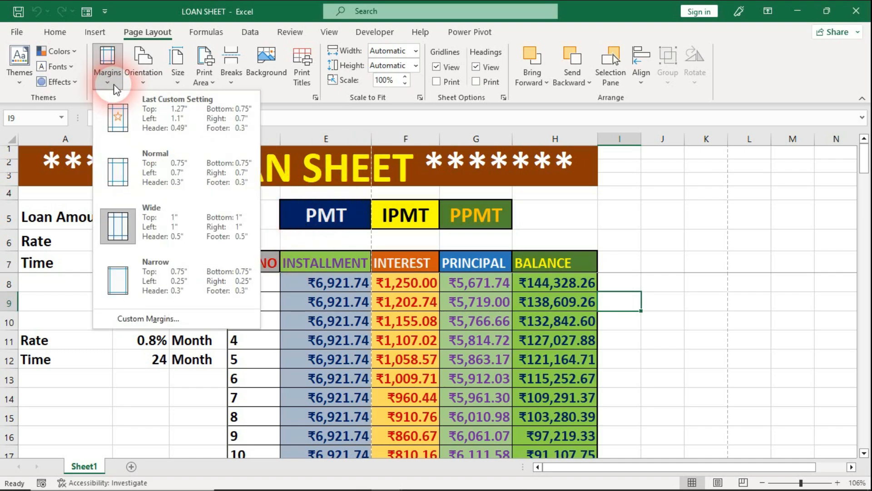
click(166, 268)
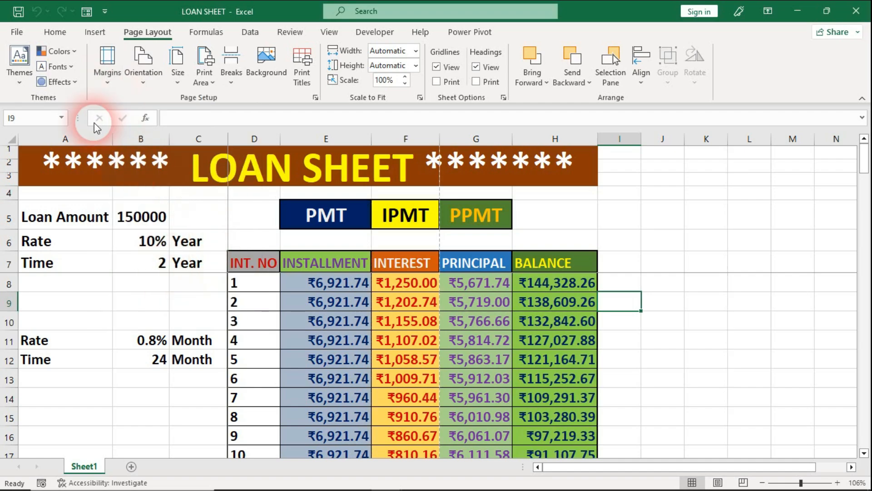
Apply the last custom margin setting to the sheet, and switch the margins back to the Normal preset.
click(107, 66)
click(127, 117)
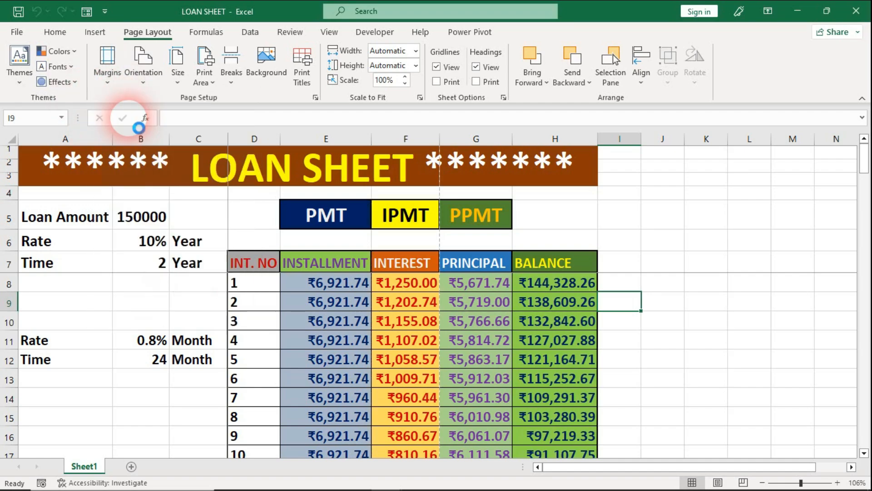
click(174, 234)
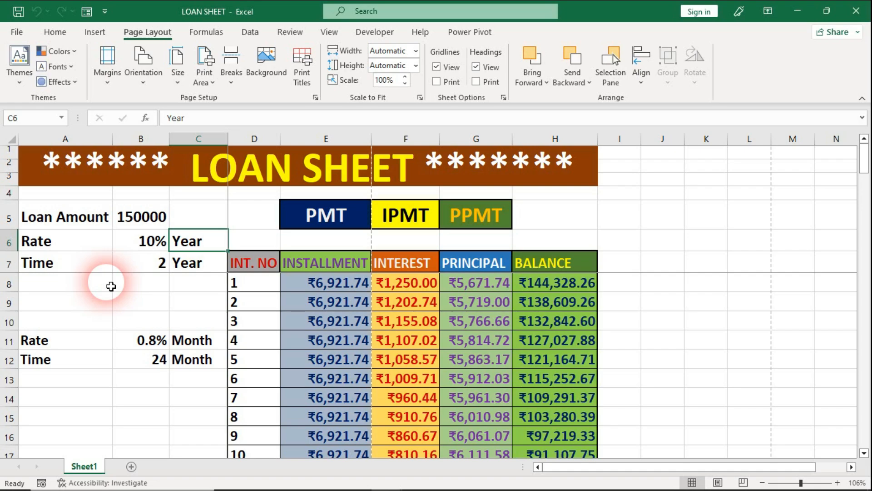
click(108, 65)
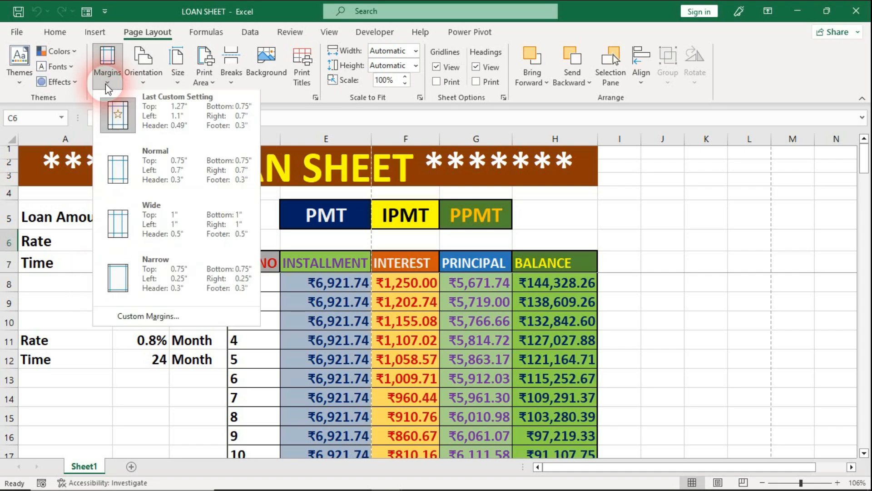
click(148, 178)
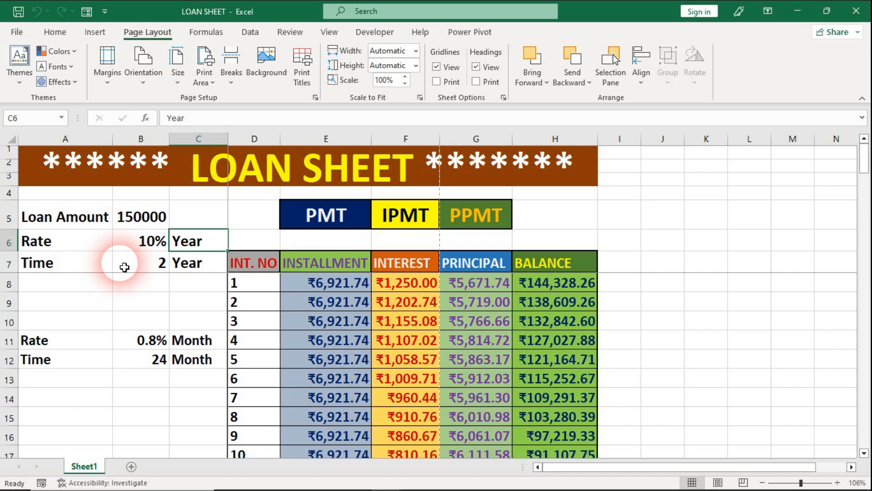
Open the print preview with margin guides shown and apply the Wide margins preset.
key(ctrl+p)
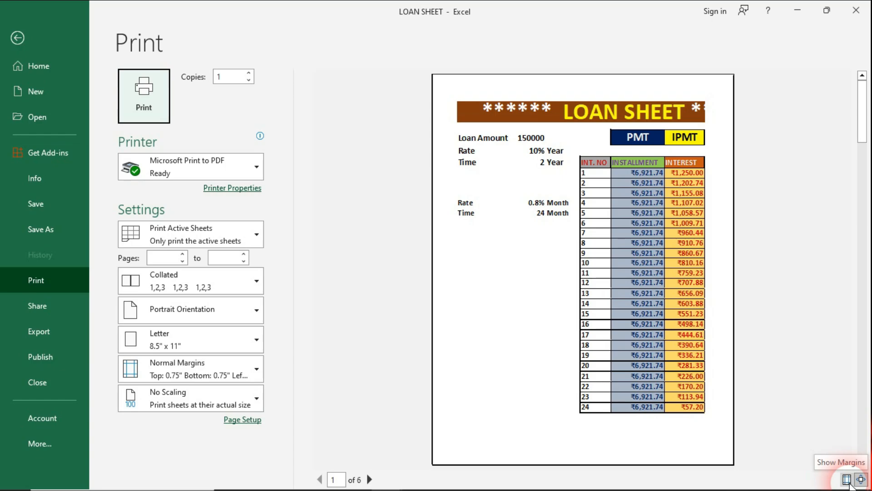
click(847, 480)
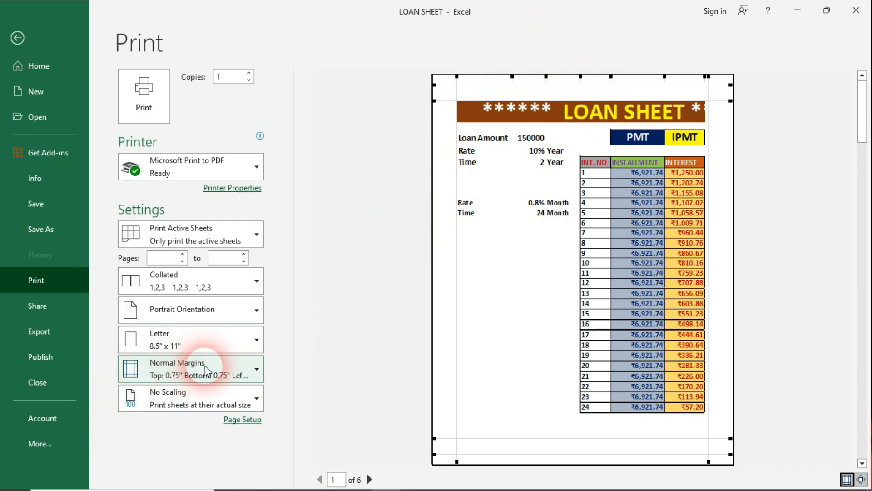
click(252, 376)
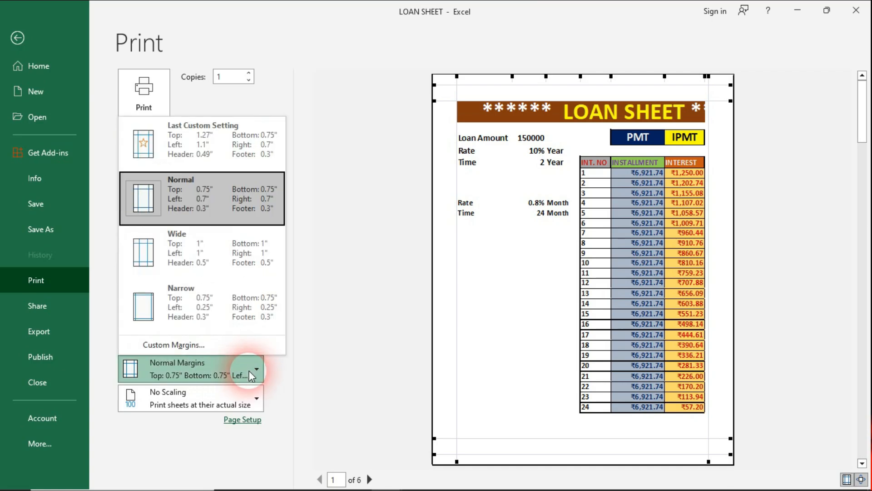
click(240, 261)
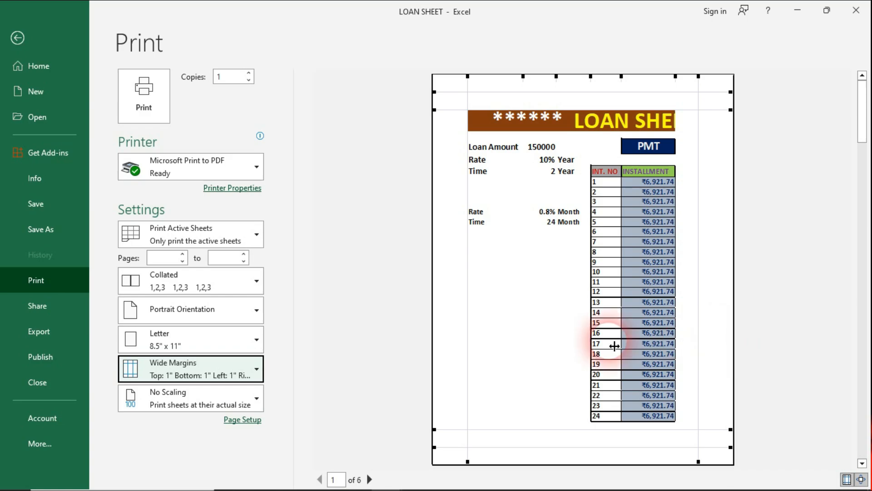
Change the print margins to the Narrow preset and return them to Normal.
click(259, 369)
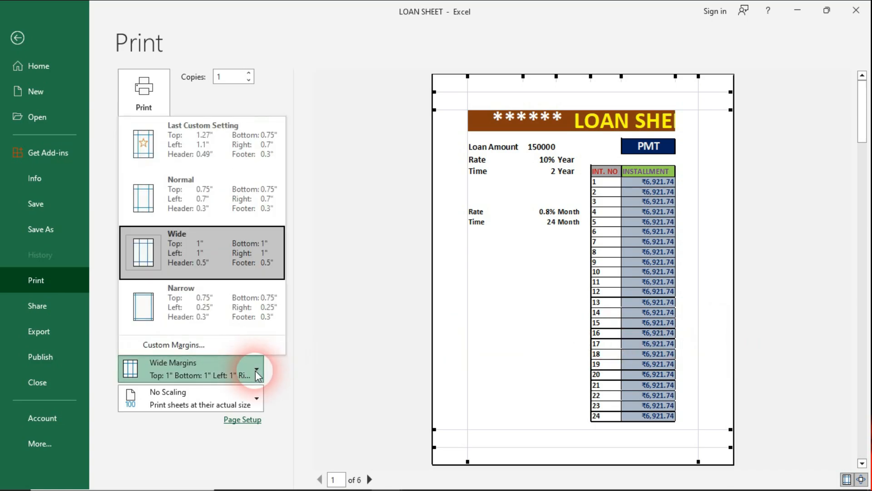
click(262, 325)
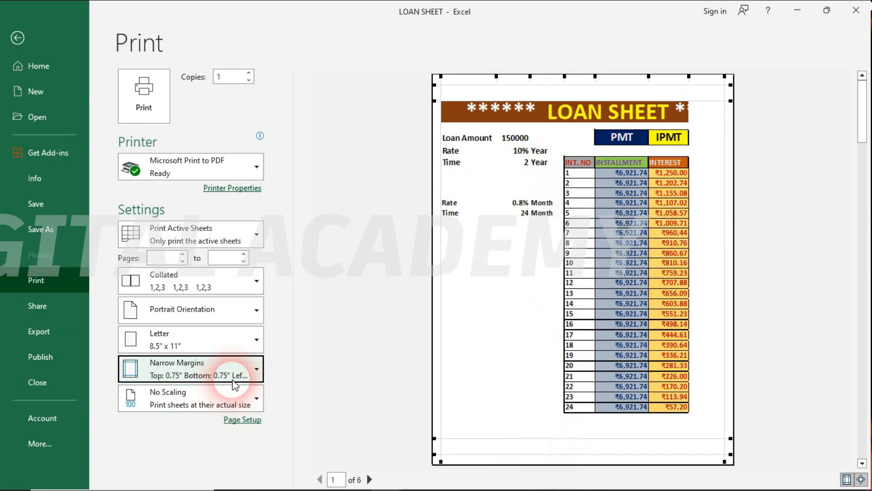
click(242, 373)
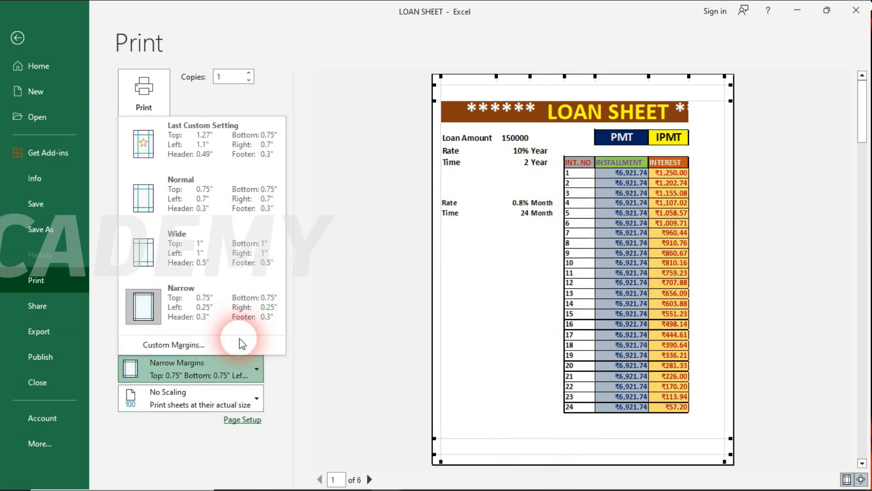
click(237, 193)
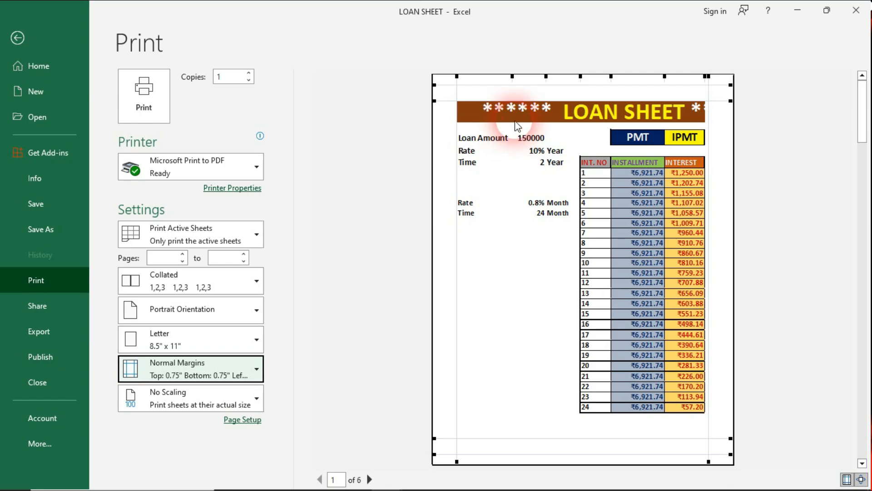
Move the preview's margin guides to about 0.62 inch header, 0.5 inch footer, 1.13 inch left and 1.06 inch right, and return to the sheet.
click(440, 89)
drag(439, 88, 440, 100)
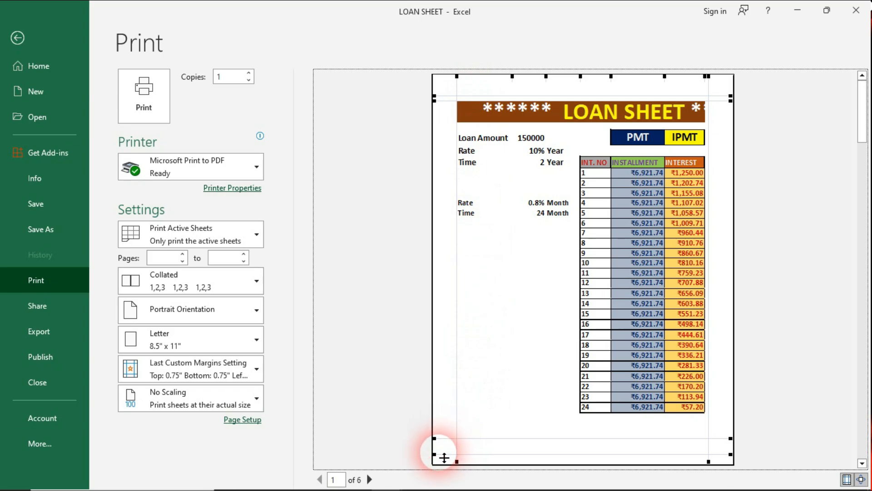
drag(444, 458, 438, 447)
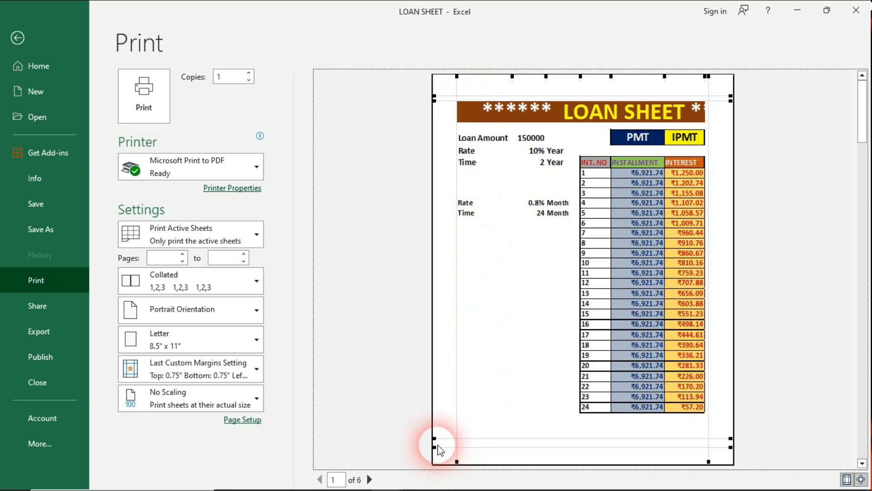
drag(457, 76, 477, 81)
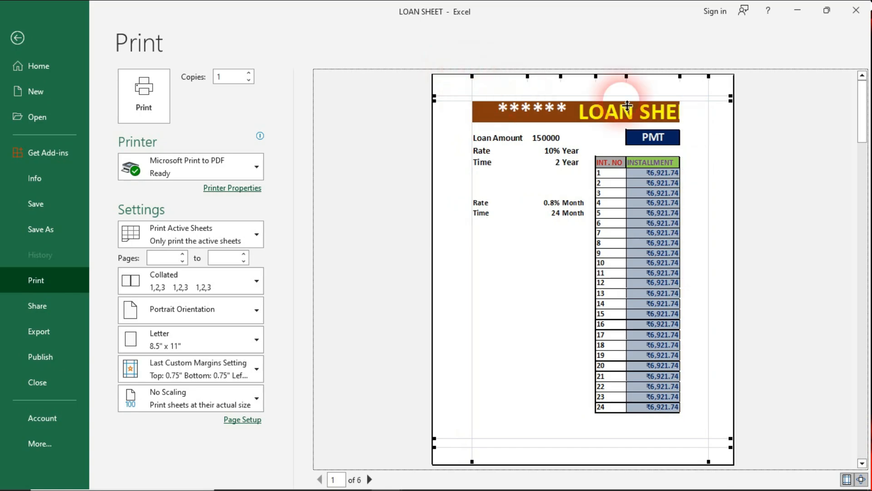
drag(710, 81, 696, 82)
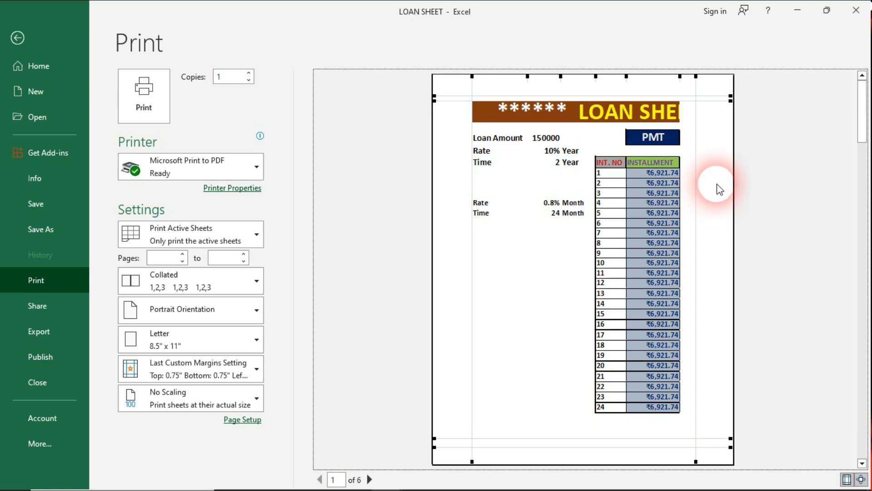
key(Escape)
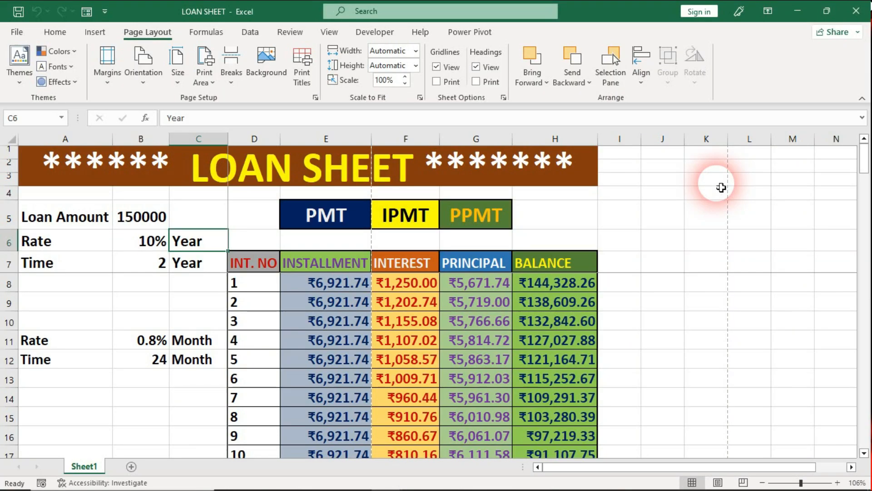
Open the custom margins settings and set both the top and bottom margins to 1 inch.
click(108, 84)
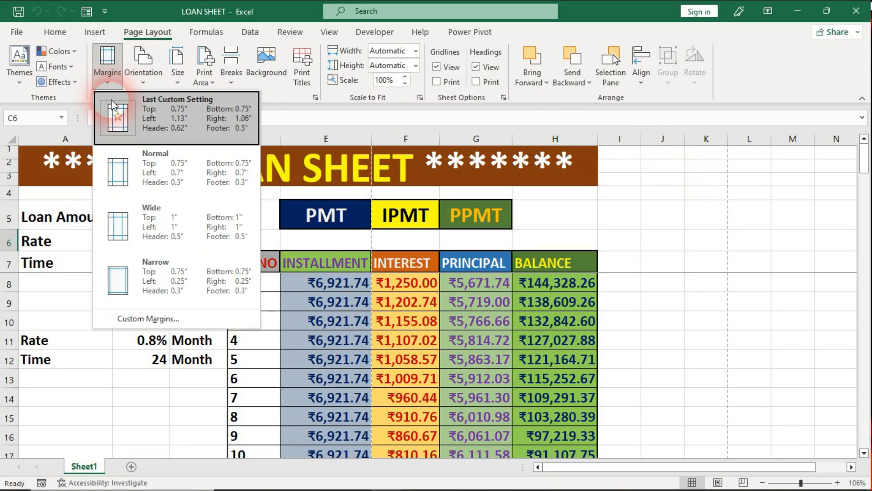
click(206, 320)
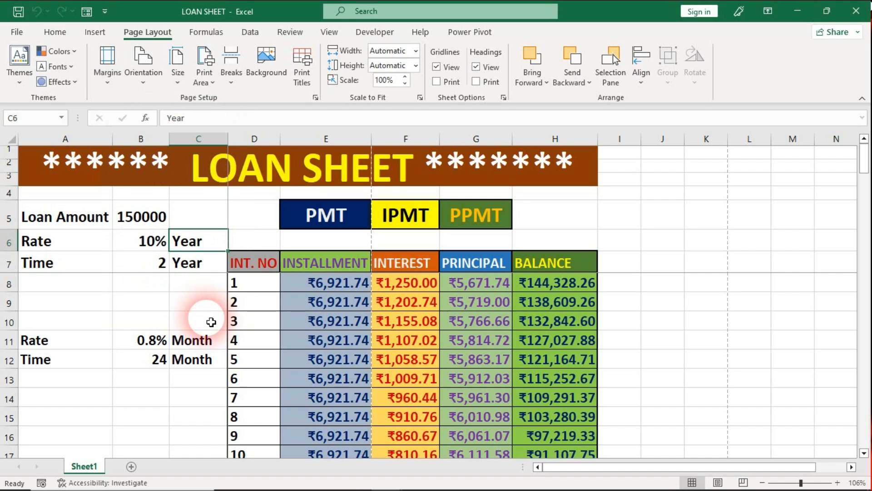
drag(500, 59, 509, 119)
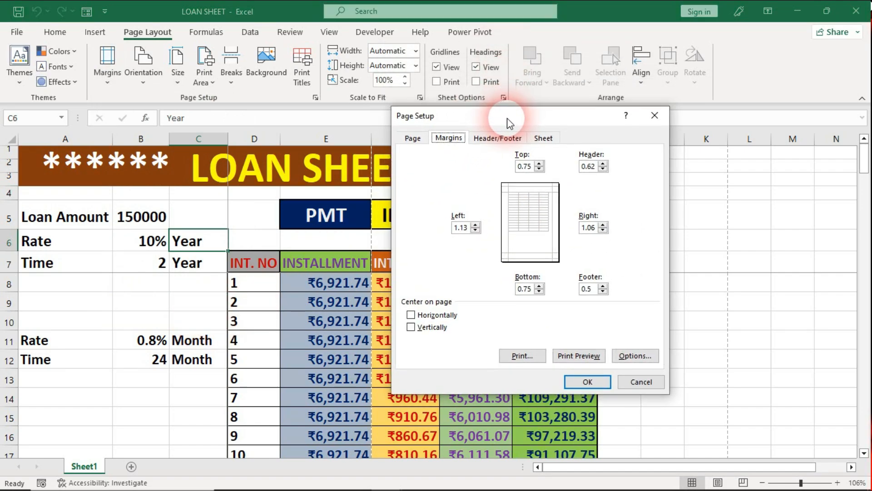
click(528, 166)
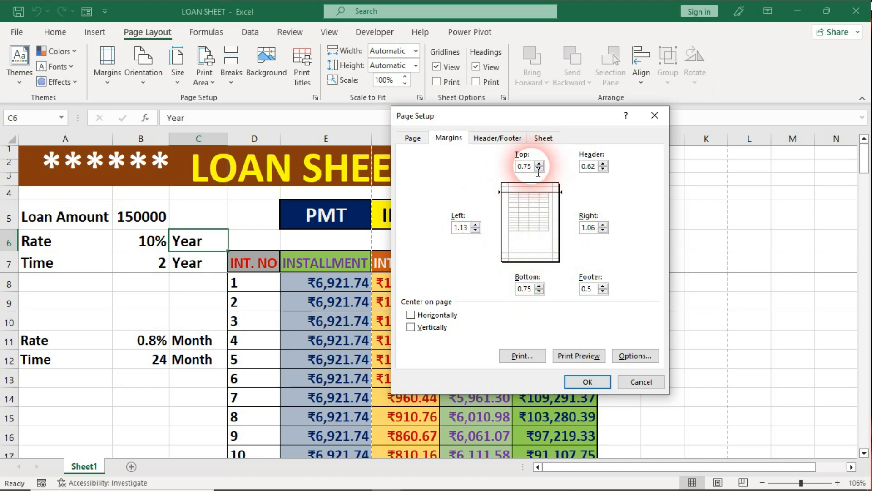
text(1)
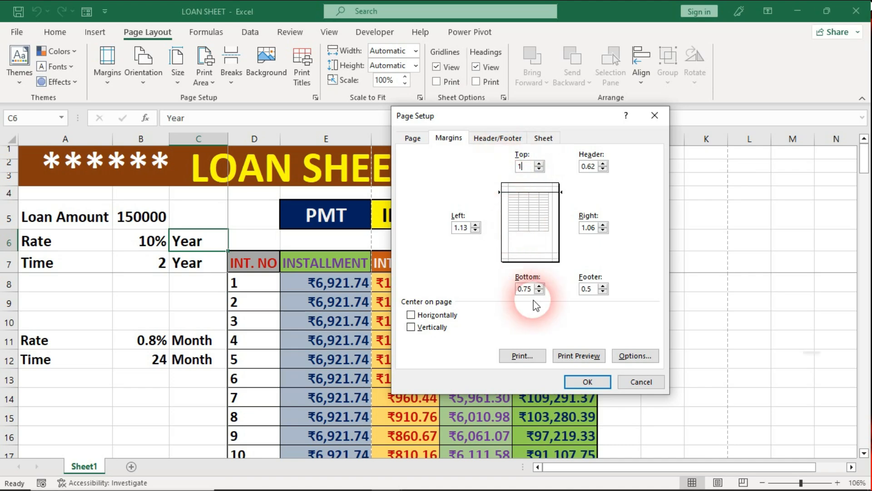
double_click(527, 289)
text(1)
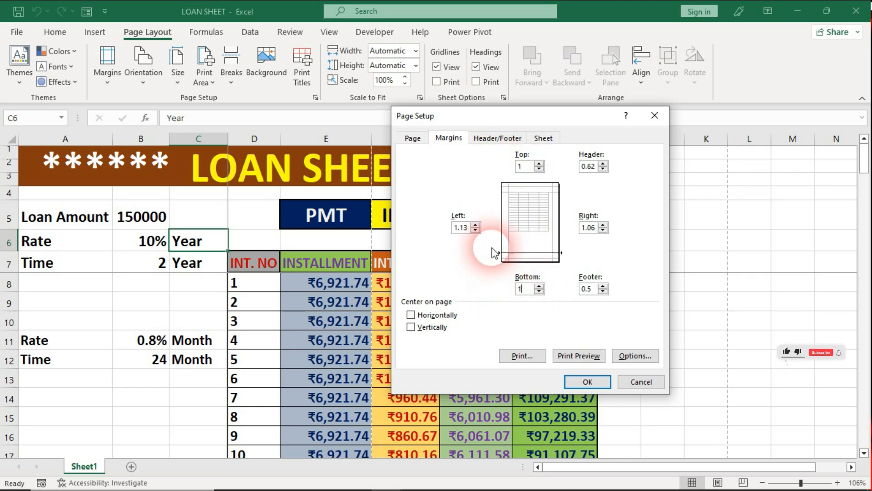
Set both the left and right page margins to 2 inches.
click(471, 229)
drag(473, 236, 451, 234)
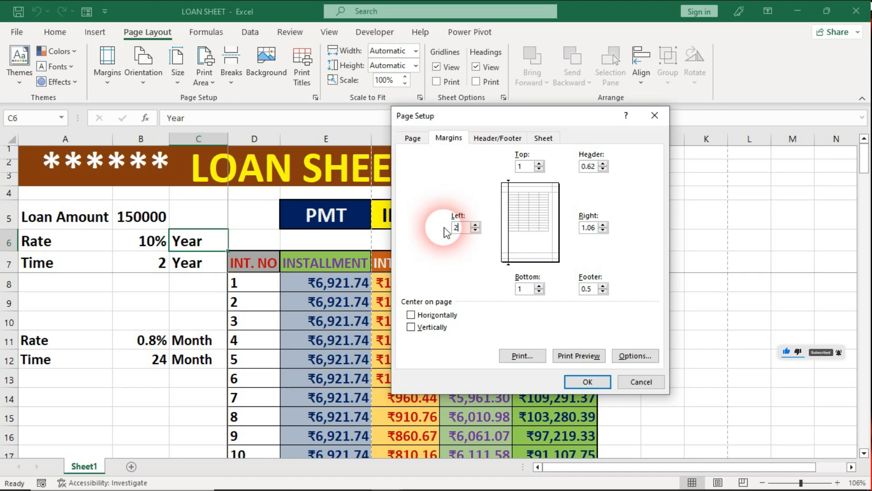
text(2)
drag(600, 230, 573, 232)
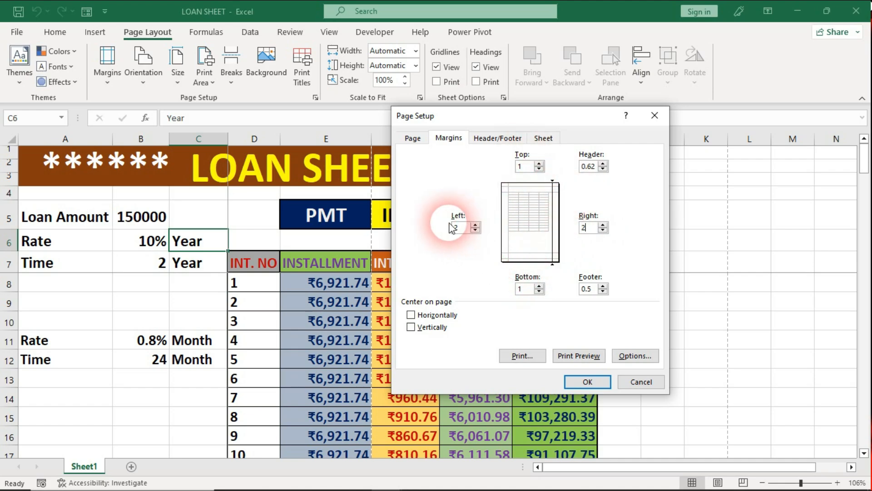
click(597, 227)
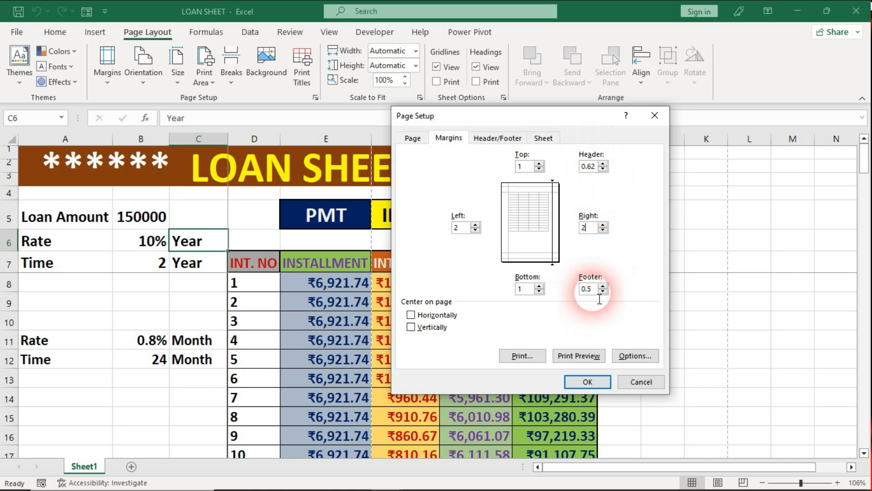
Set the header margin to 0.5 inch, apply the custom margins, and open the print preview.
click(594, 168)
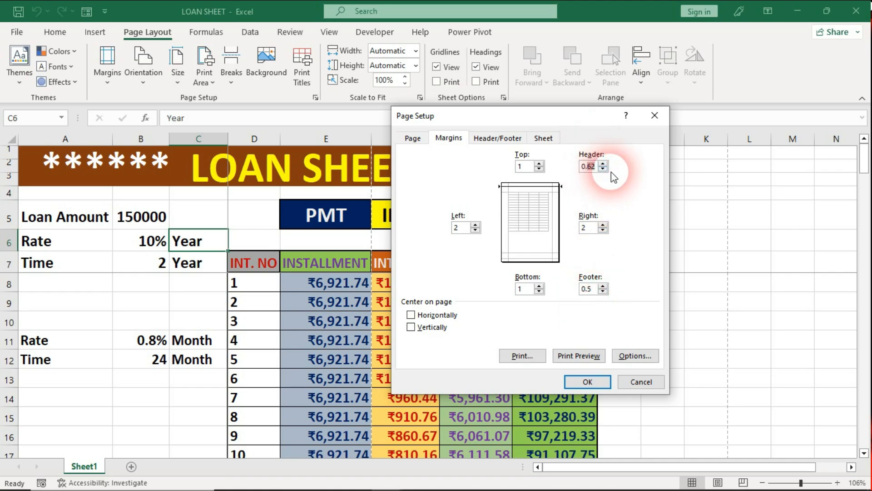
key(BackSpace)
key(BackSpace)
text(5)
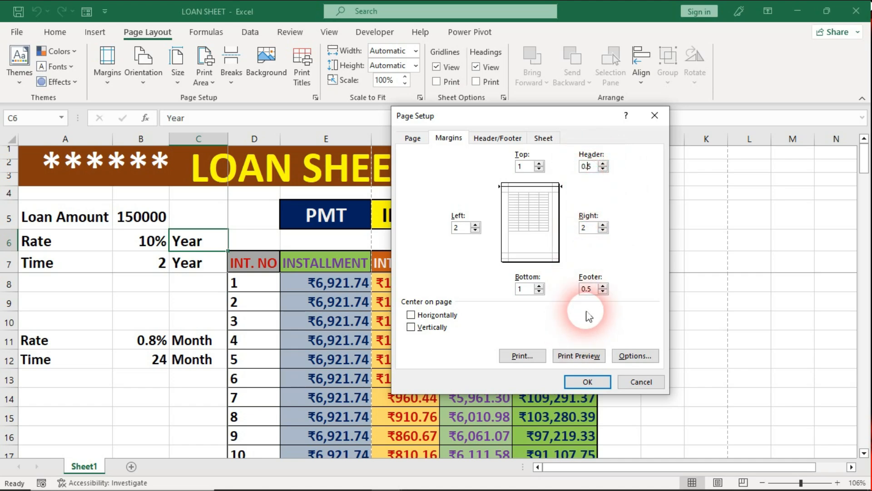
click(599, 293)
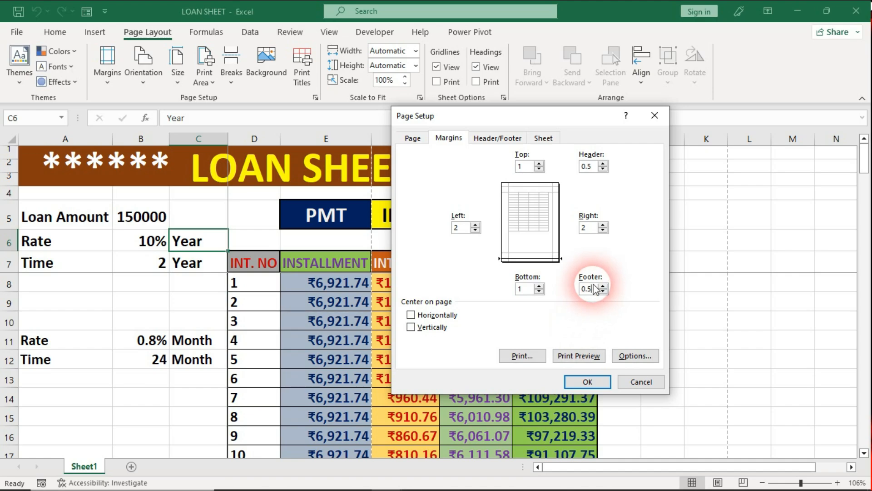
click(589, 383)
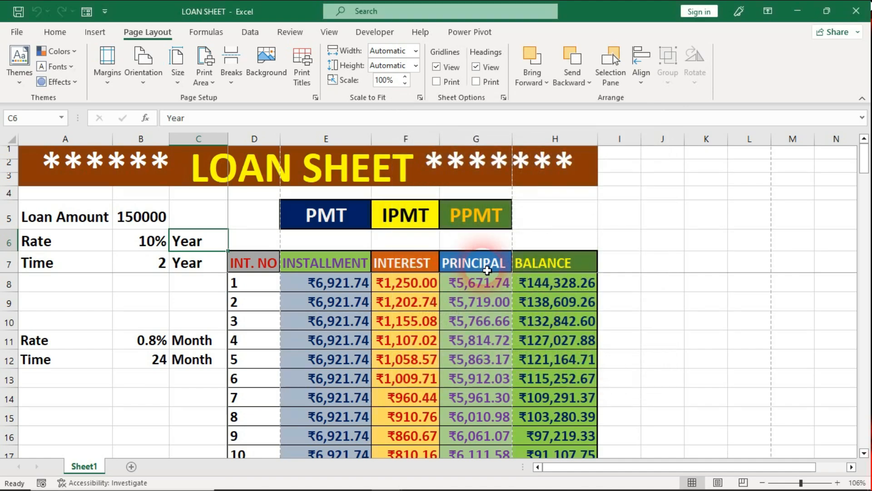
key(ctrl+p)
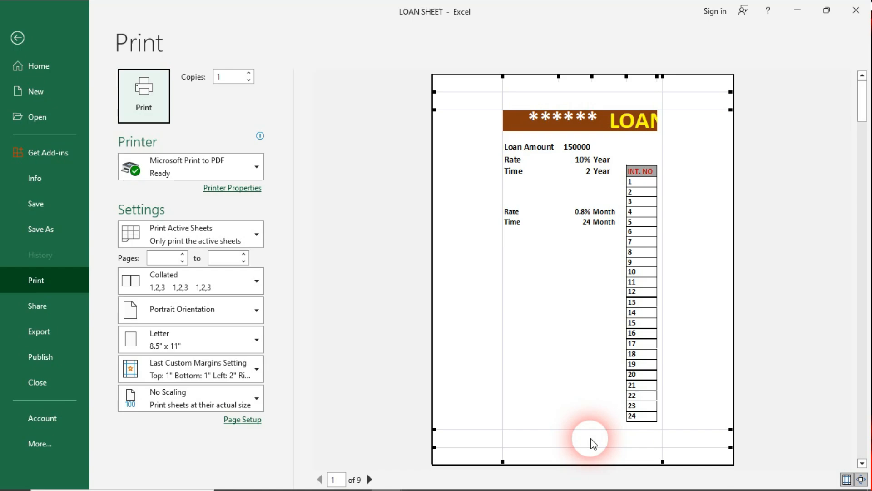
Leave the print preview and apply the Normal margins preset to the loan sheet.
key(Escape)
click(106, 68)
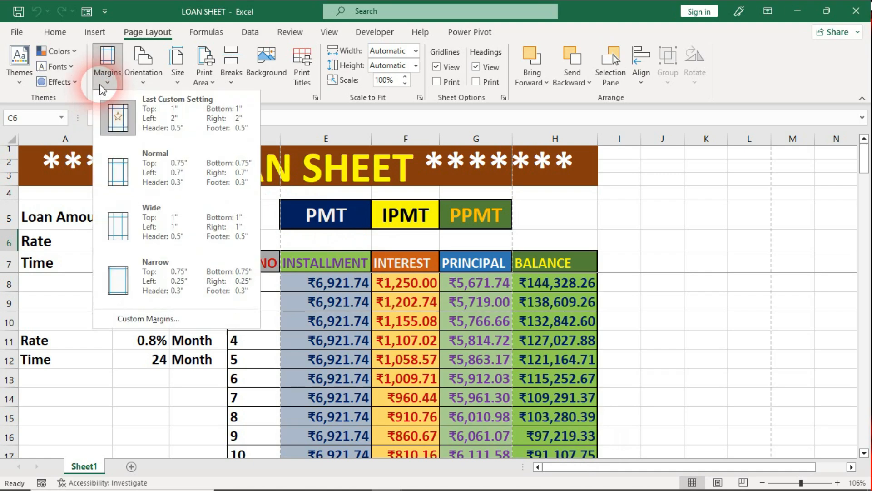
click(185, 177)
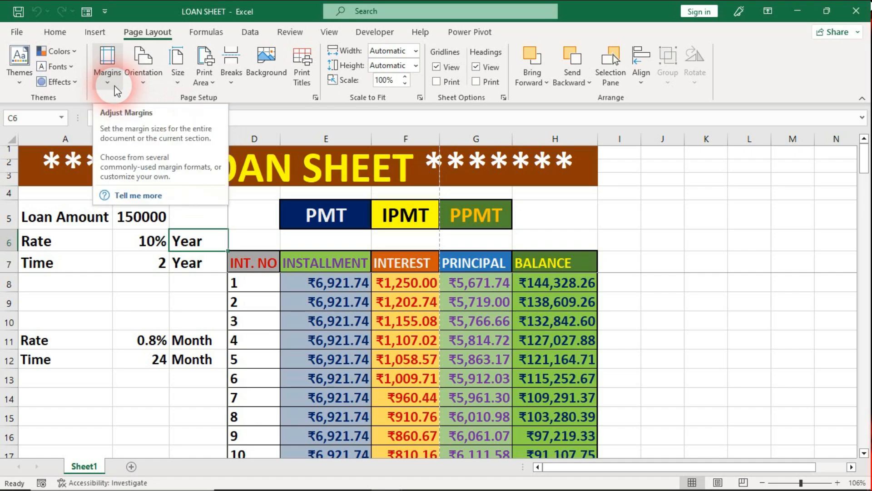
Review the page orientation options on the sheet and in the print preview, and return to the sheet without choosing one.
click(143, 84)
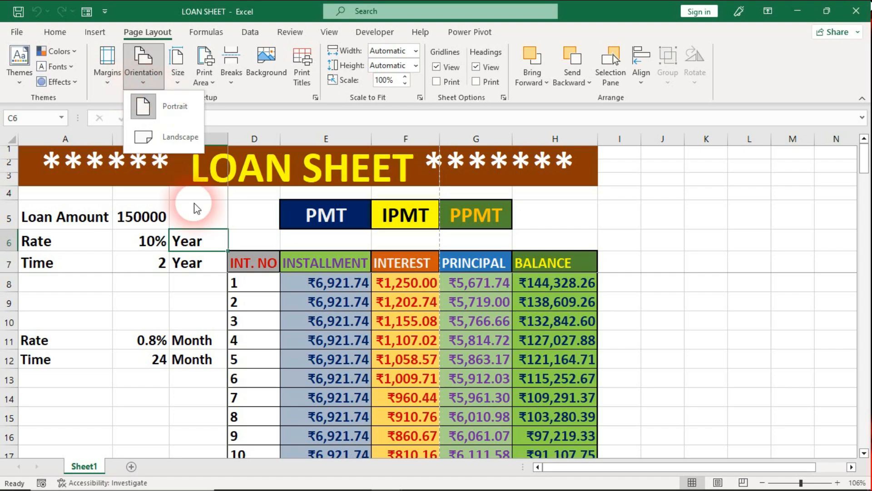
click(190, 257)
key(ctrl+p)
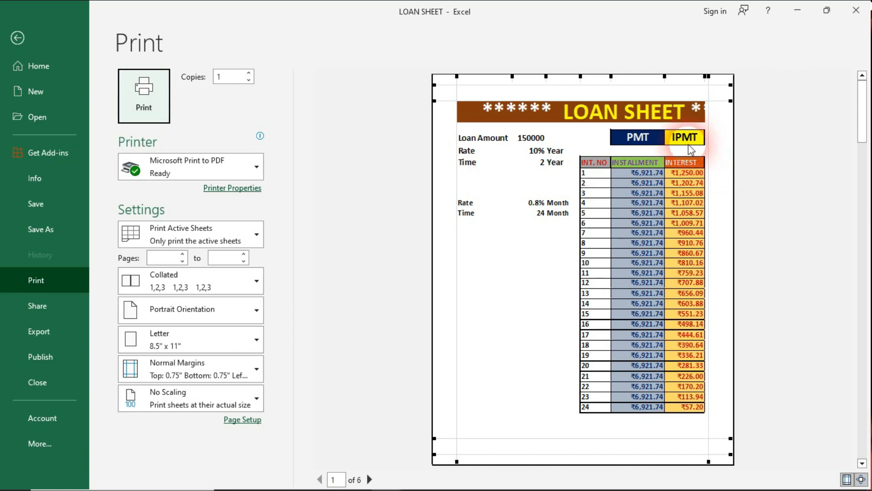
click(234, 317)
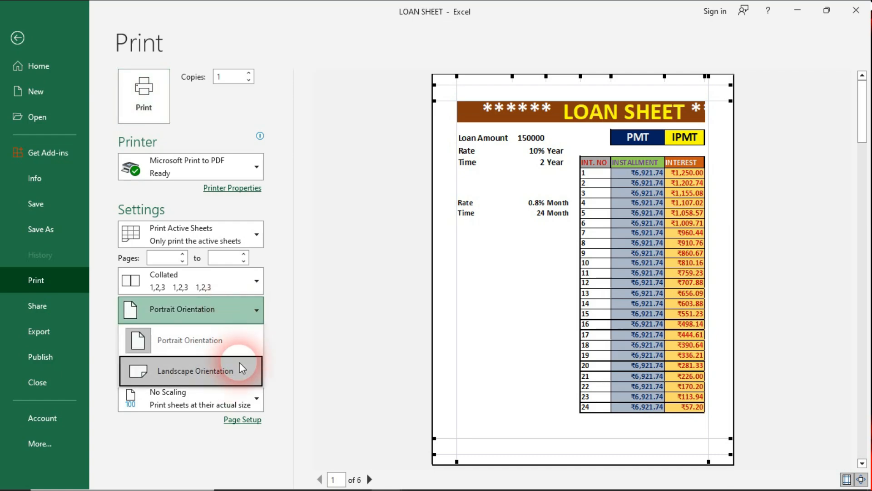
click(471, 283)
key(Escape)
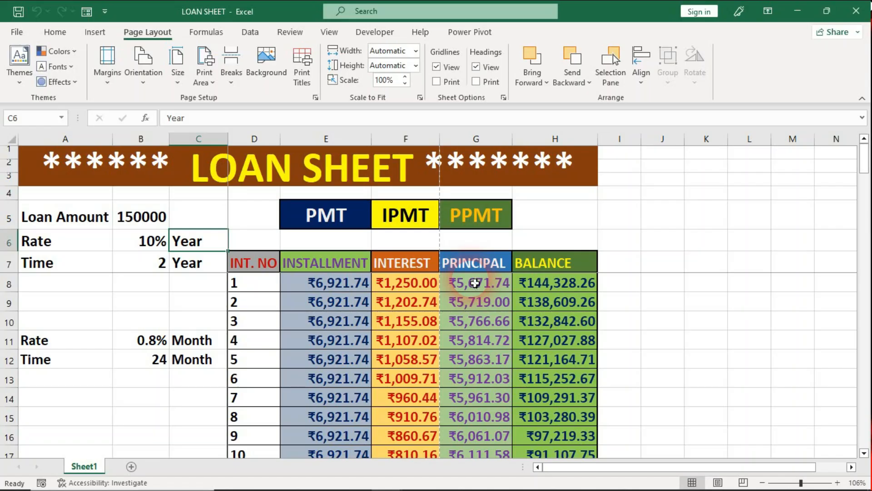
Set the loan sheet's orientation to Landscape and check the layout in the print preview.
click(149, 79)
click(183, 140)
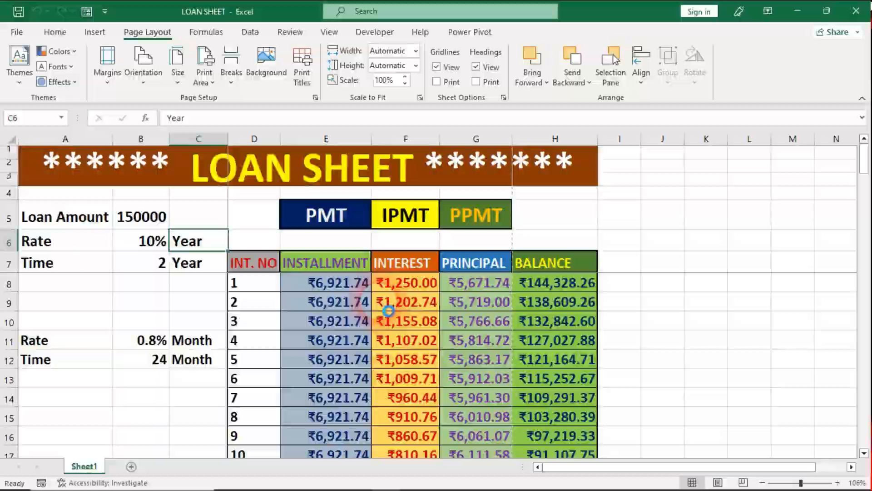
key(ctrl+p)
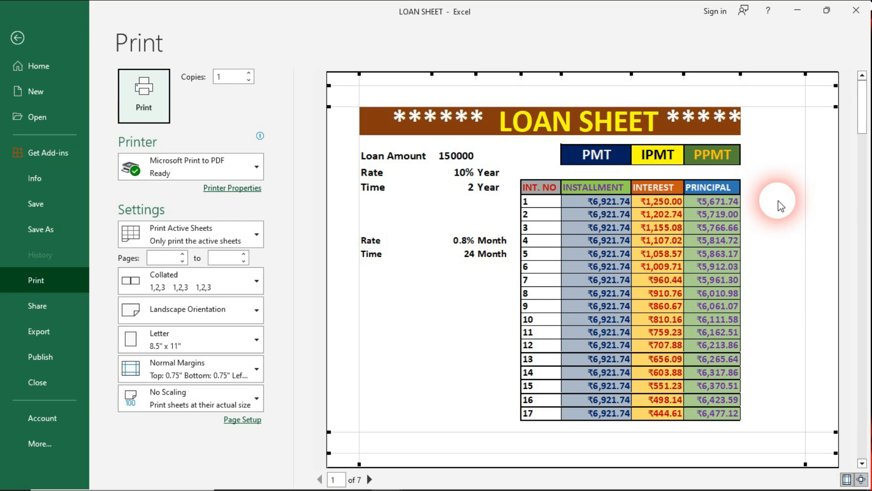
key(Escape)
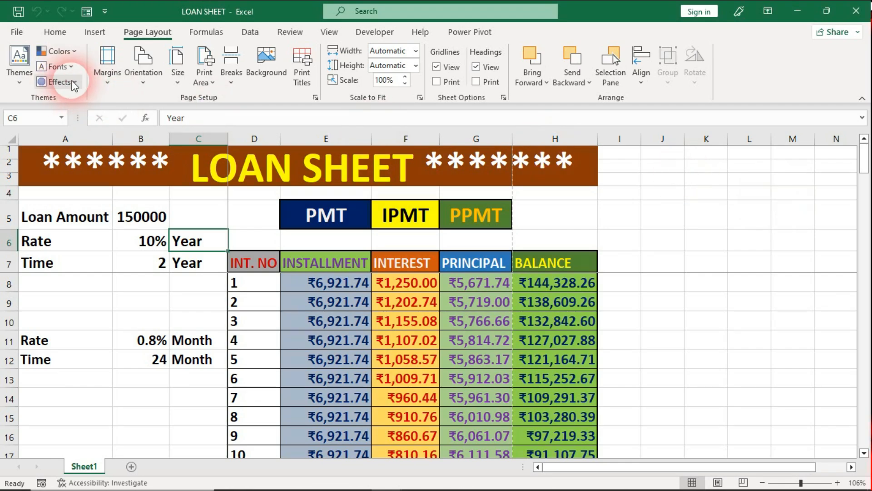
Apply the Narrow margins preset to the landscape loan sheet and check it in the print preview.
click(99, 78)
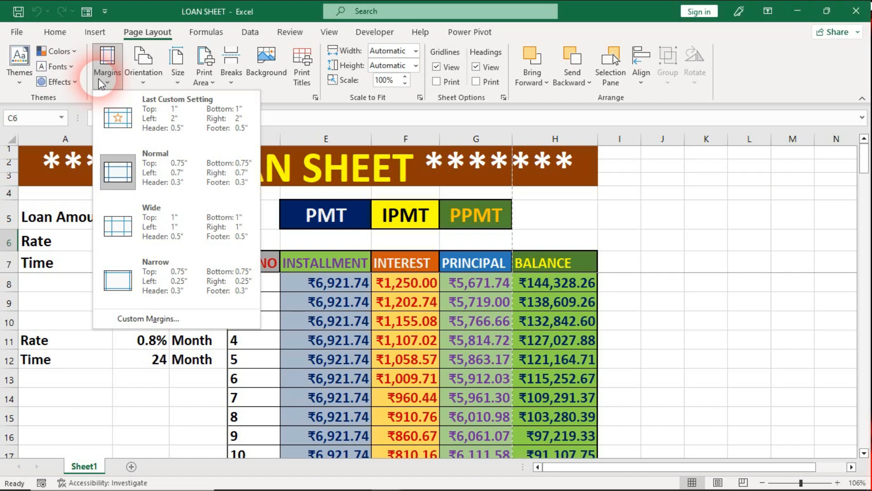
click(216, 278)
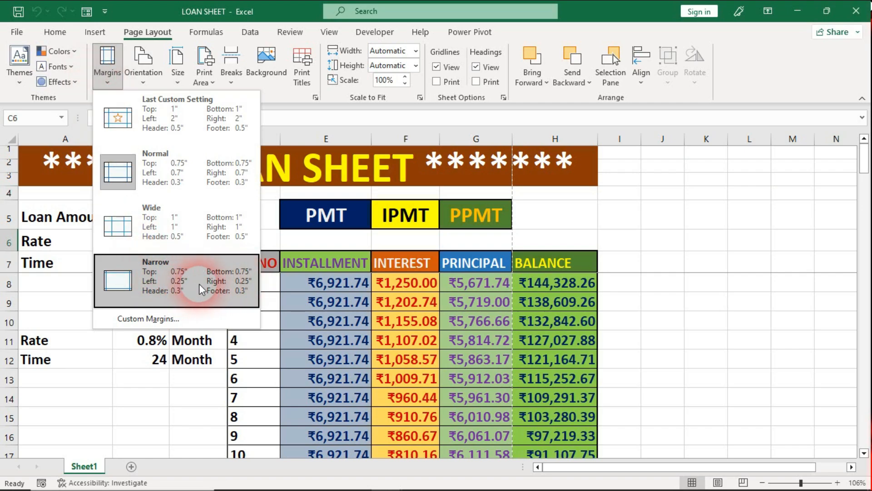
click(199, 284)
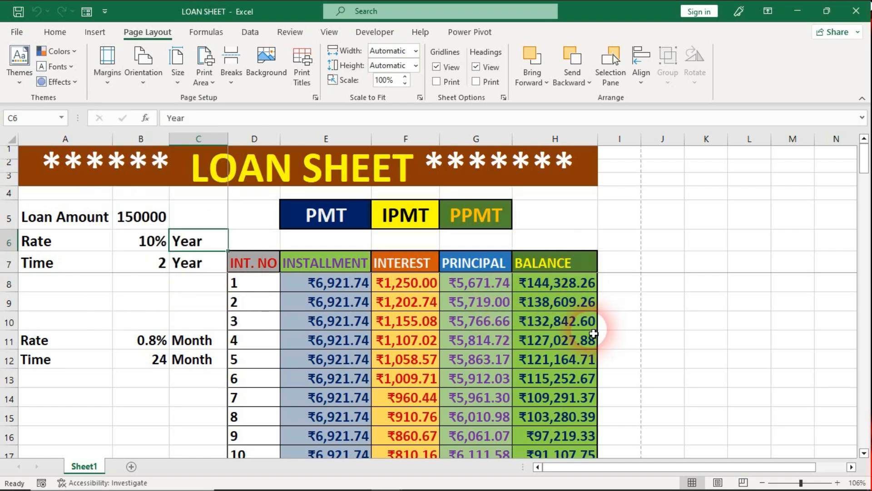
key(ctrl+p)
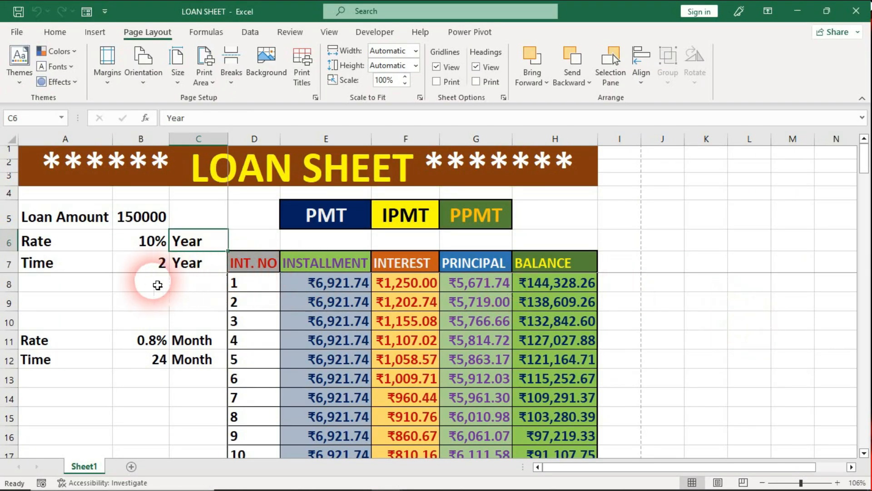
click(248, 262)
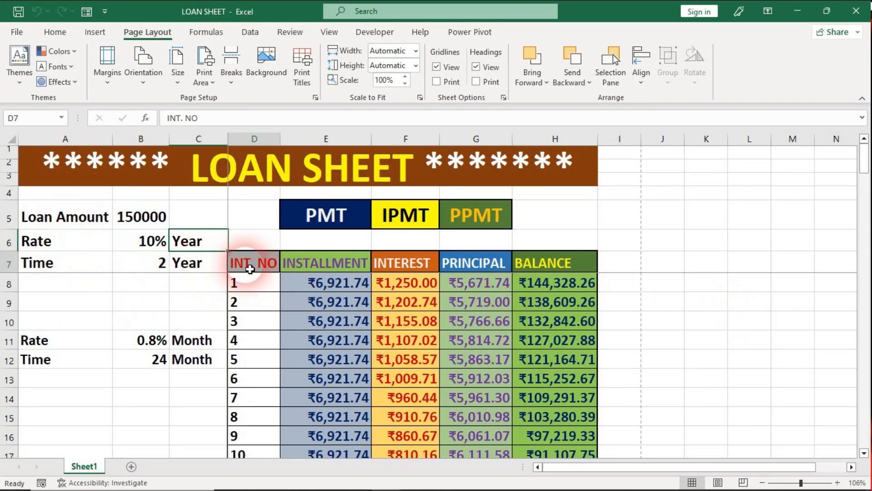
click(522, 271)
drag(45, 217, 68, 398)
drag(159, 302, 165, 344)
click(191, 298)
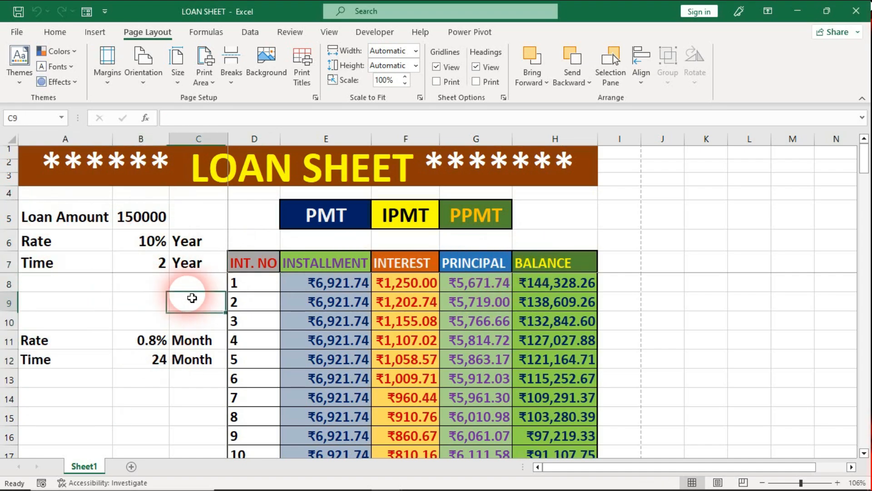
Examine how the loan table's columns fit on the first landscape page in the print preview, and return to the sheet.
key(ctrl+p)
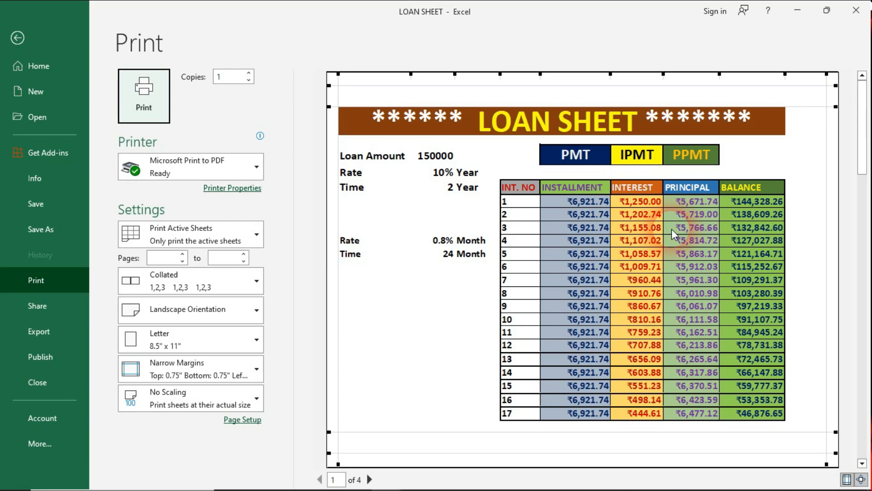
key(Escape)
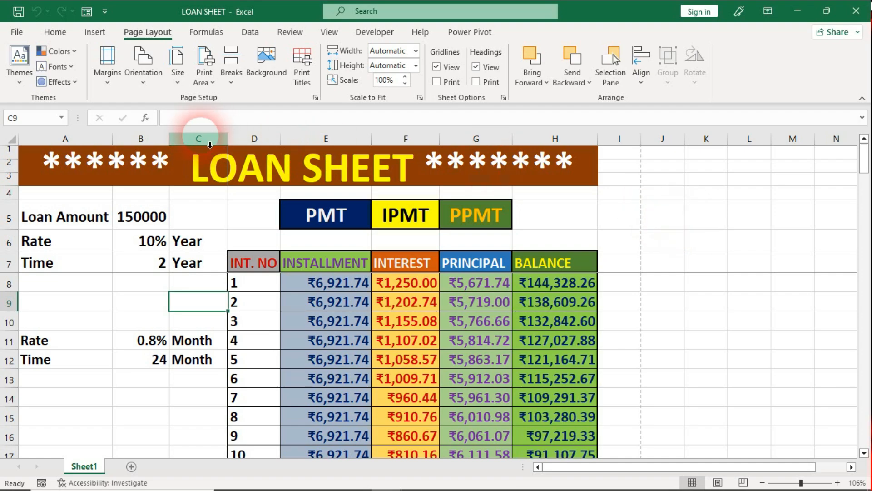
click(146, 78)
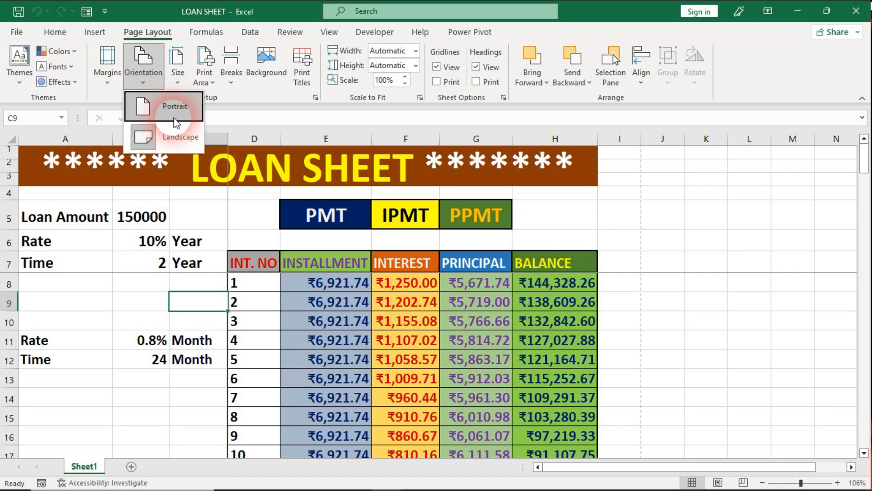
click(98, 272)
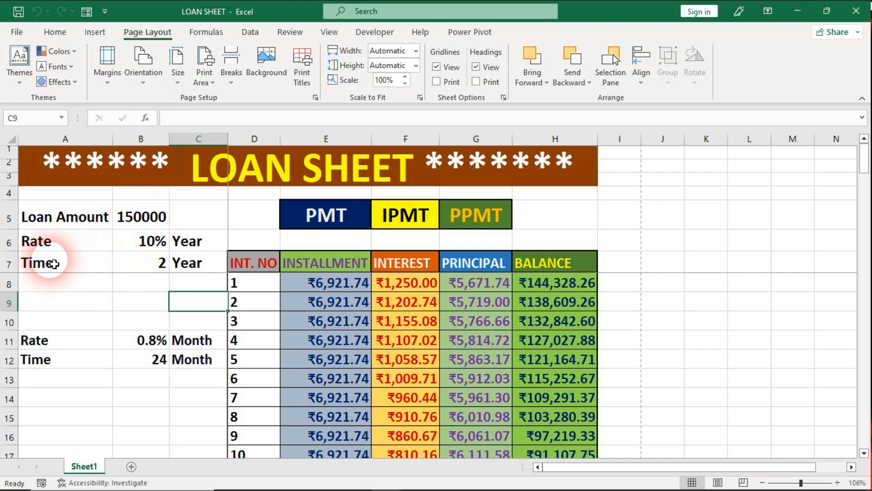
drag(58, 259, 273, 398)
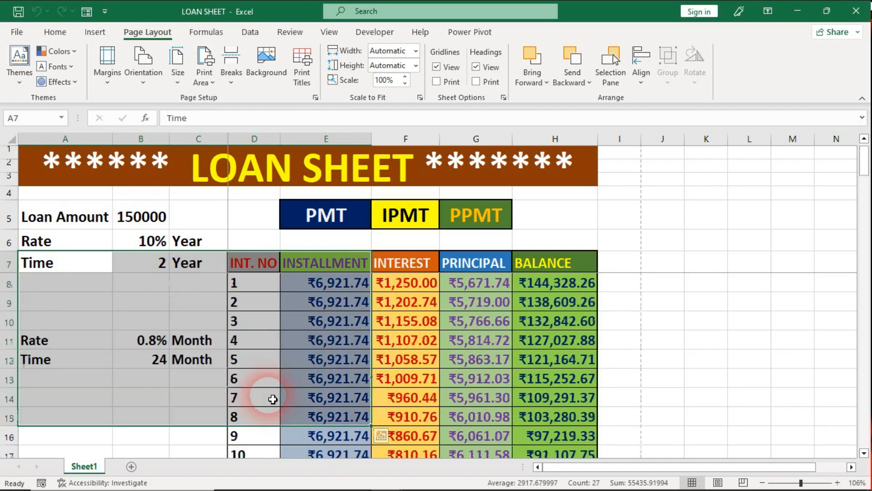
click(273, 356)
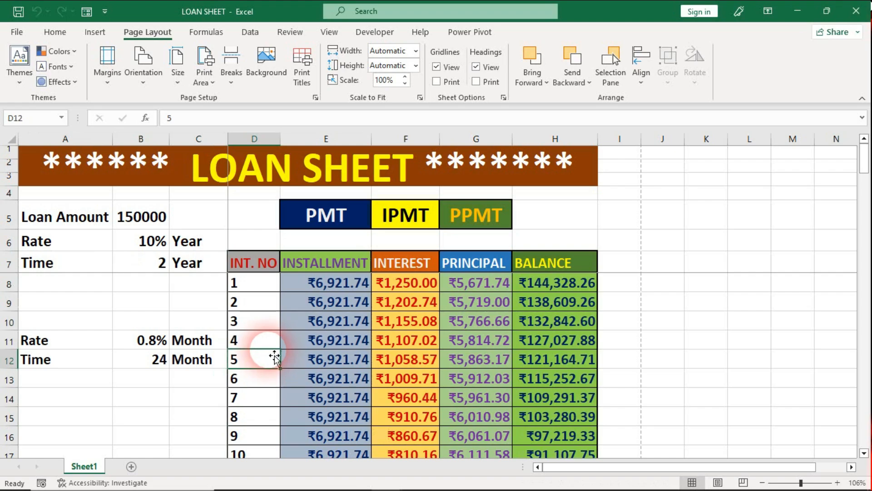
click(464, 300)
click(46, 238)
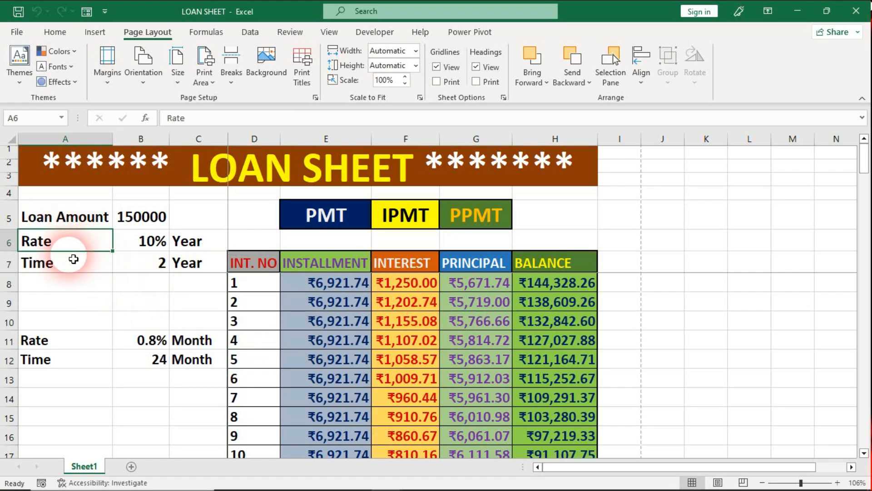
drag(58, 263, 576, 274)
scroll(497, 360, down, 5)
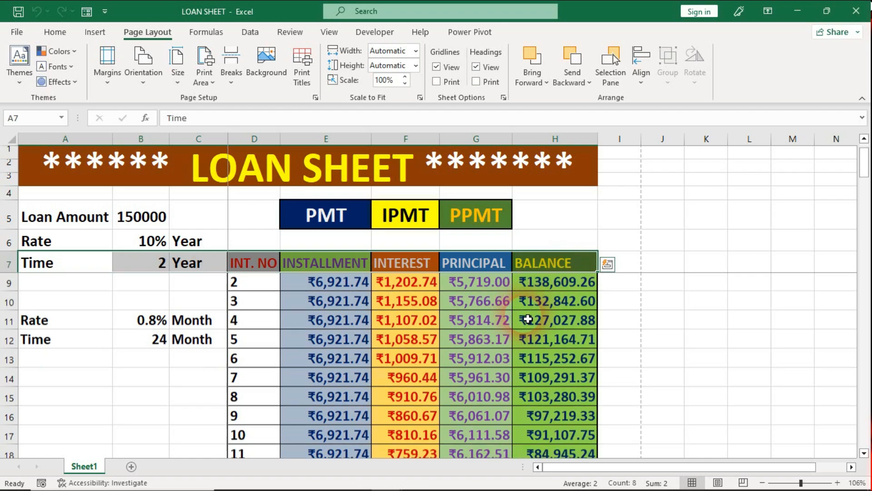
scroll(496, 365, up, 2)
scroll(495, 364, up, 3)
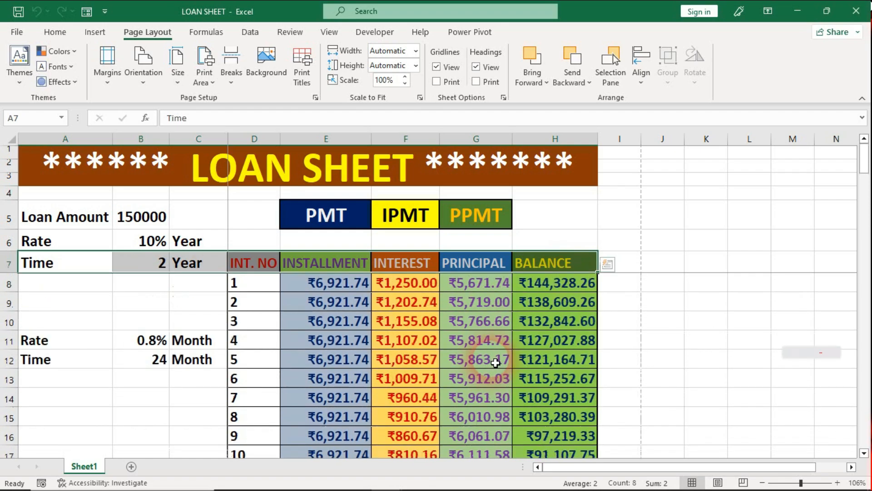
click(459, 320)
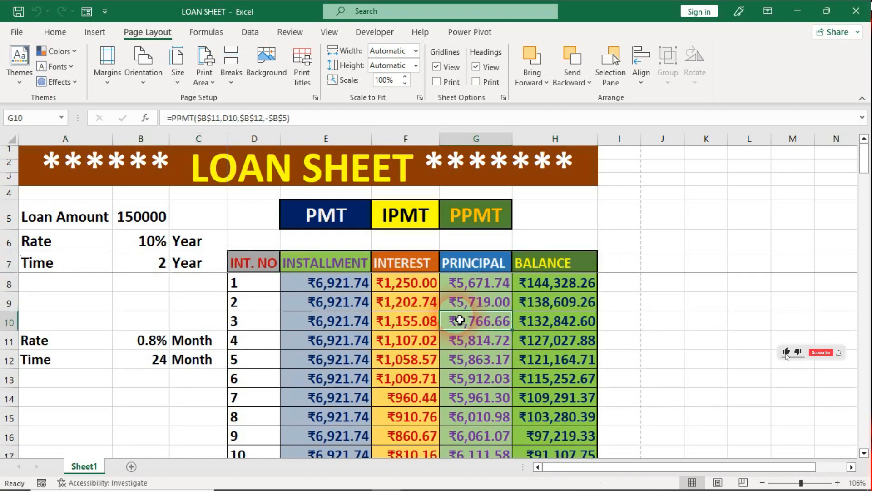
Choose Landscape orientation for the loan sheet again and review the available paper sizes without picking one.
click(146, 79)
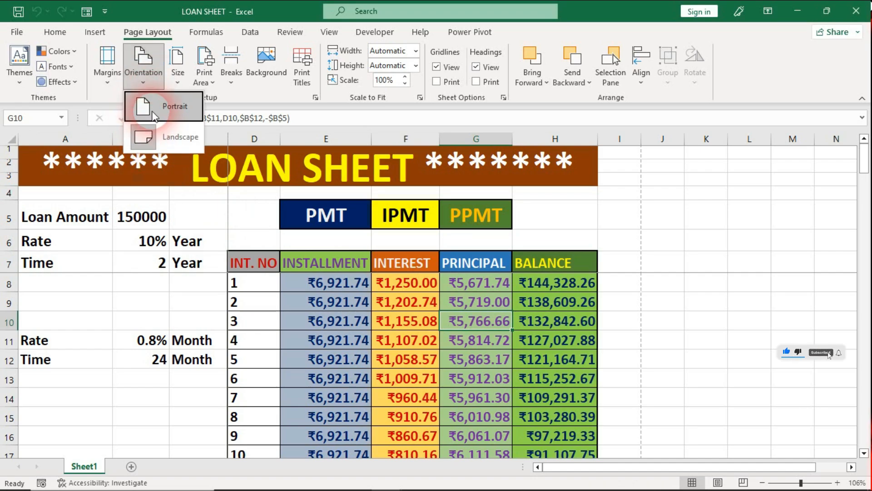
click(150, 136)
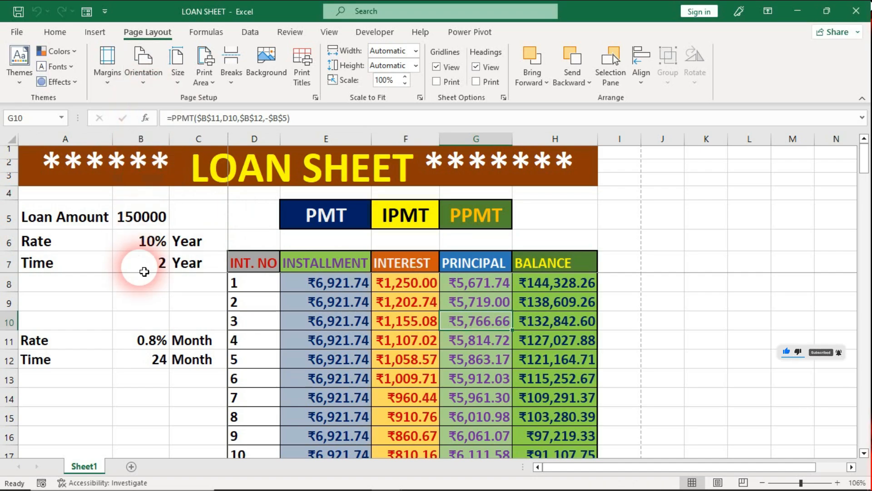
click(178, 79)
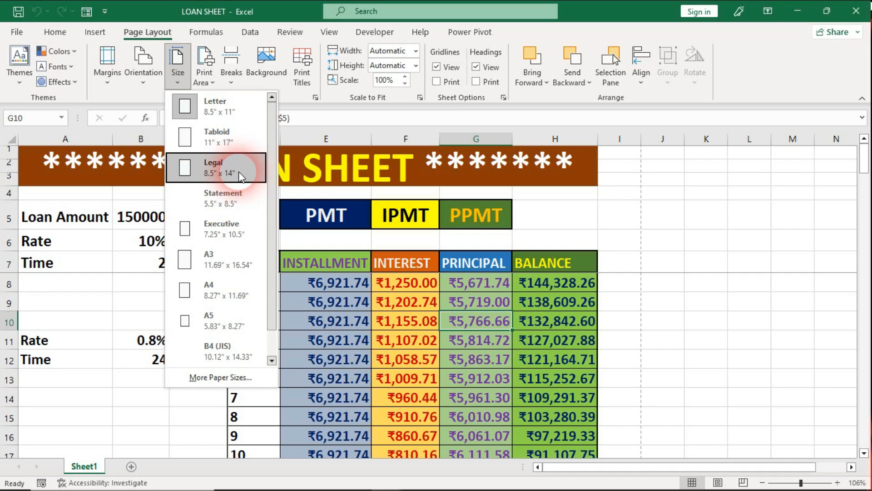
click(76, 233)
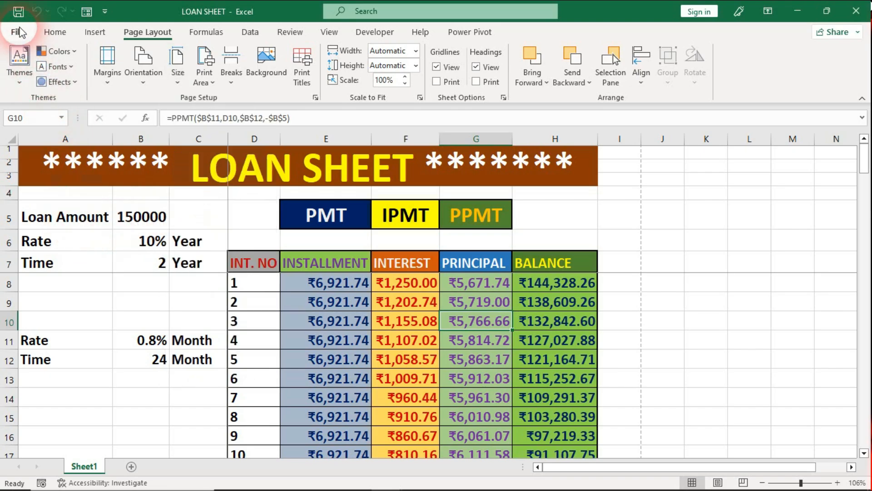
Open the recent workbook Mark Sheet and show its Mark Sheet worksheet in the print preview.
click(20, 28)
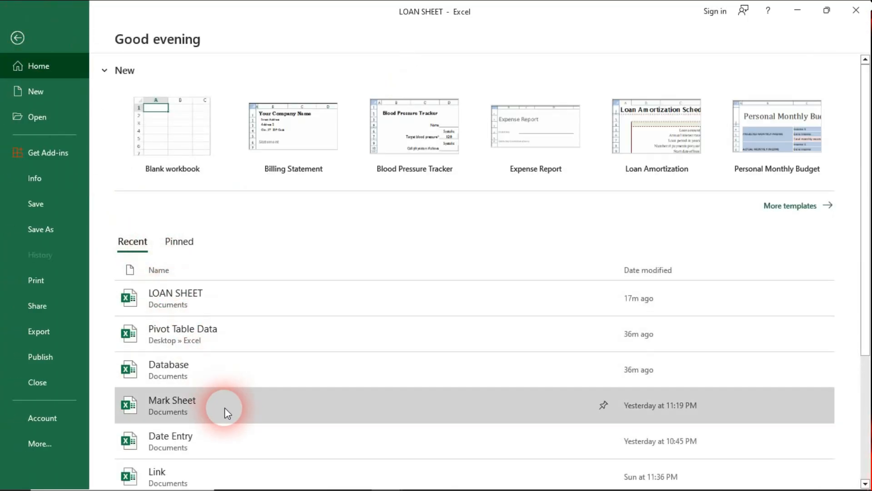
click(227, 413)
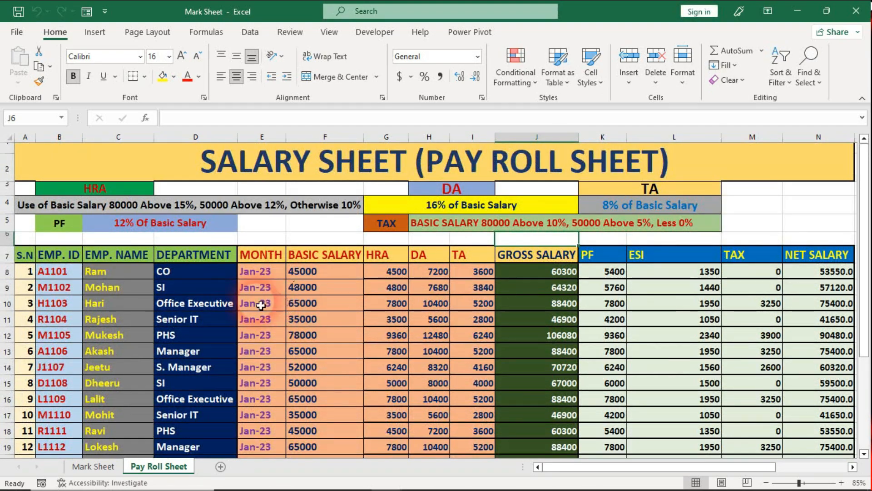
click(102, 469)
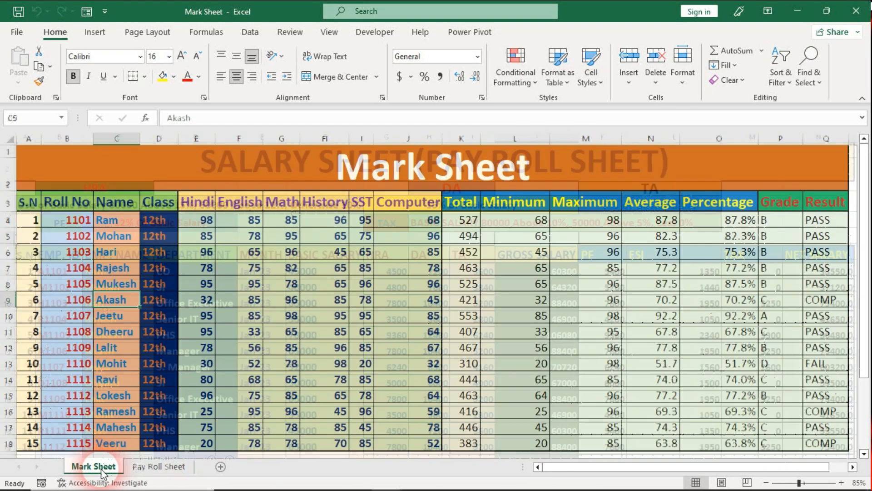
click(157, 467)
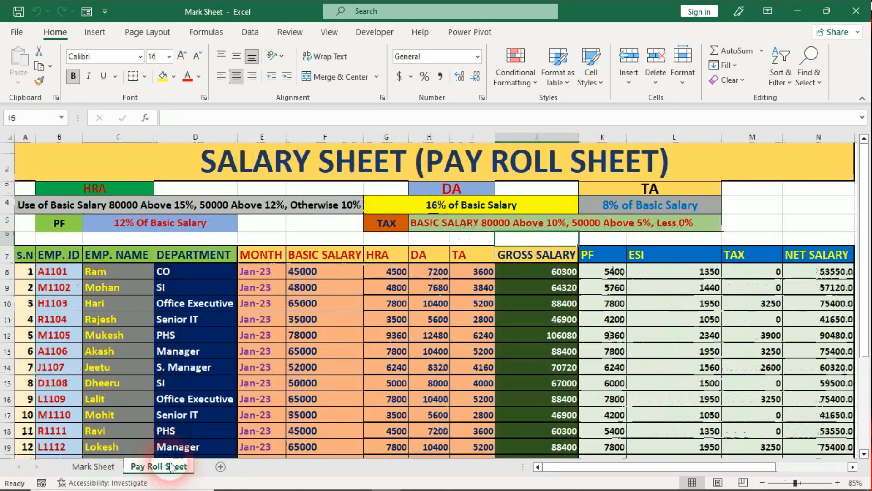
click(93, 466)
click(414, 332)
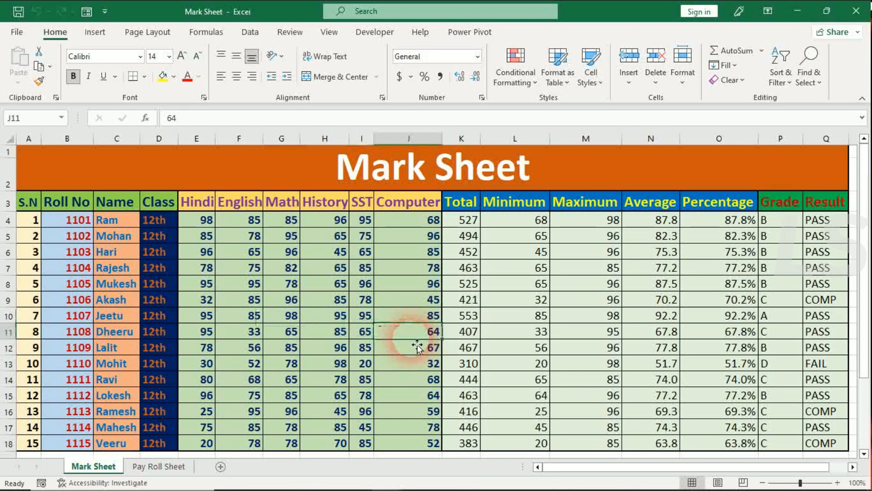
key(ctrl+p)
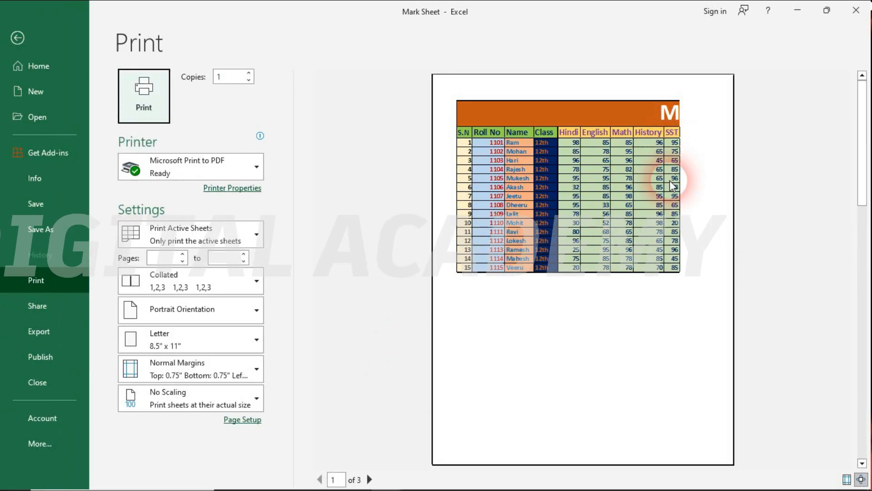
Set the Mark Sheet worksheet to Landscape orientation and Legal 8.5" x 14" paper in the print preview.
click(232, 313)
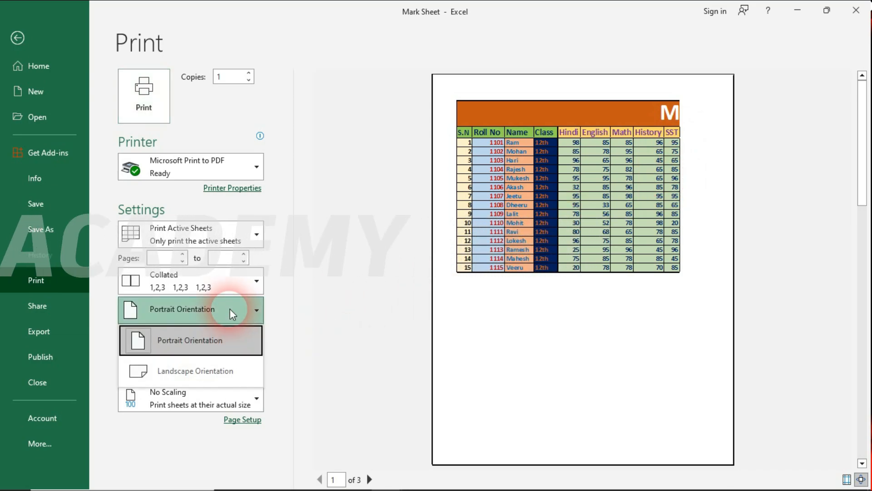
click(241, 371)
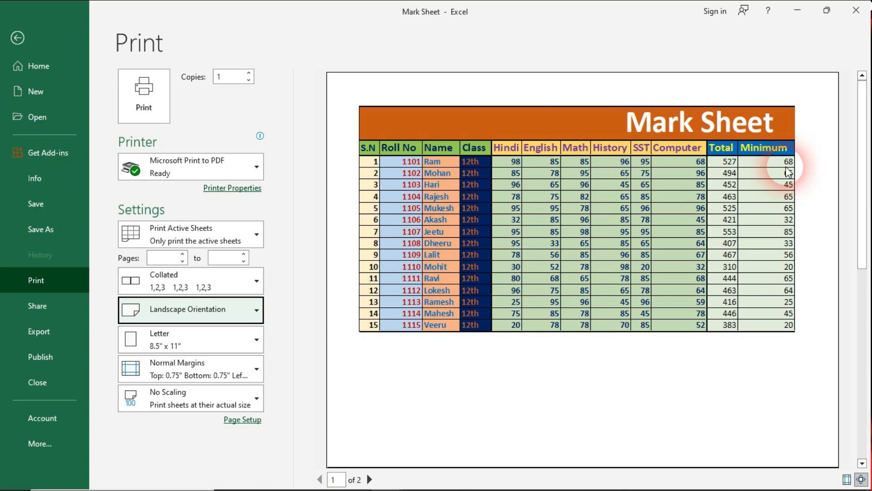
click(257, 339)
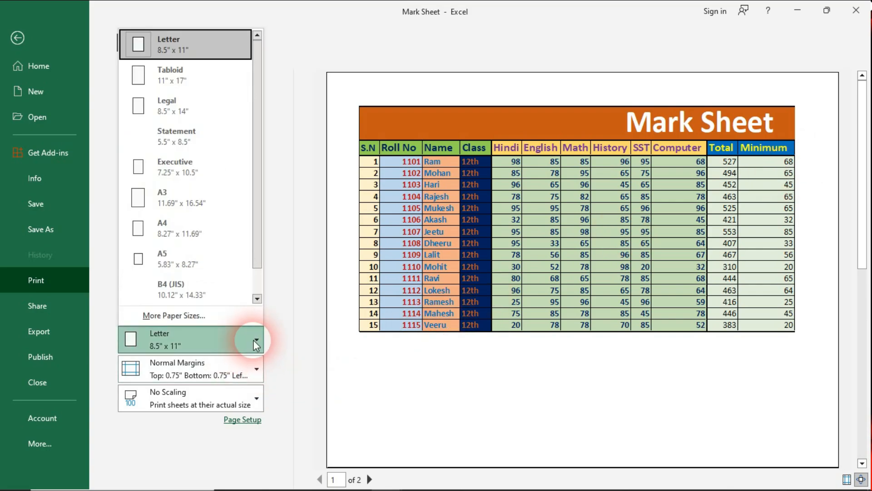
click(232, 115)
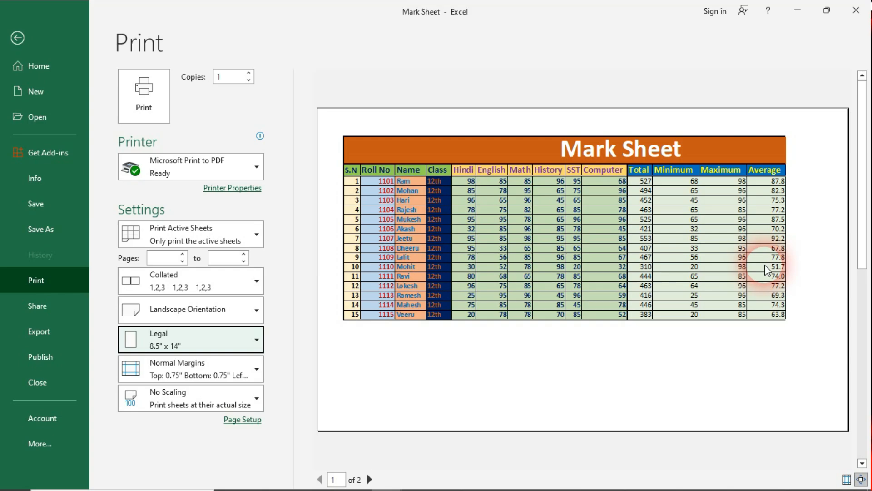
Apply the Narrow margins preset to the Mark Sheet worksheet and return to the sheet.
click(248, 375)
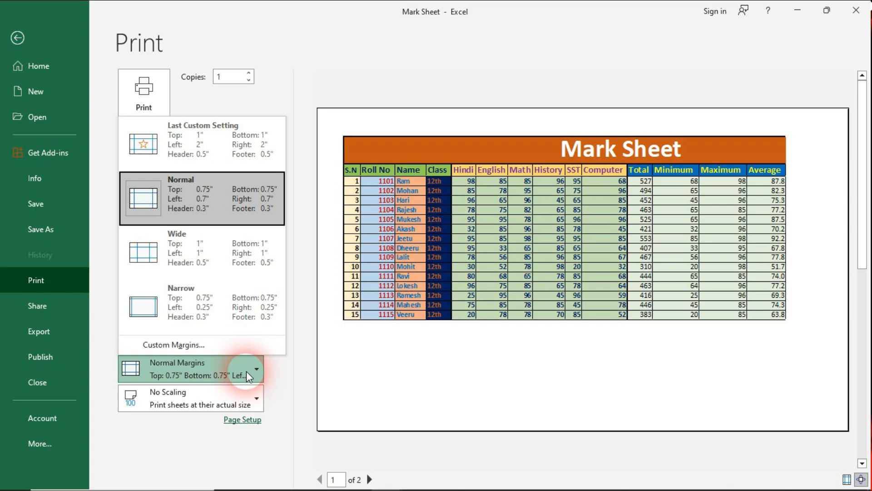
click(241, 320)
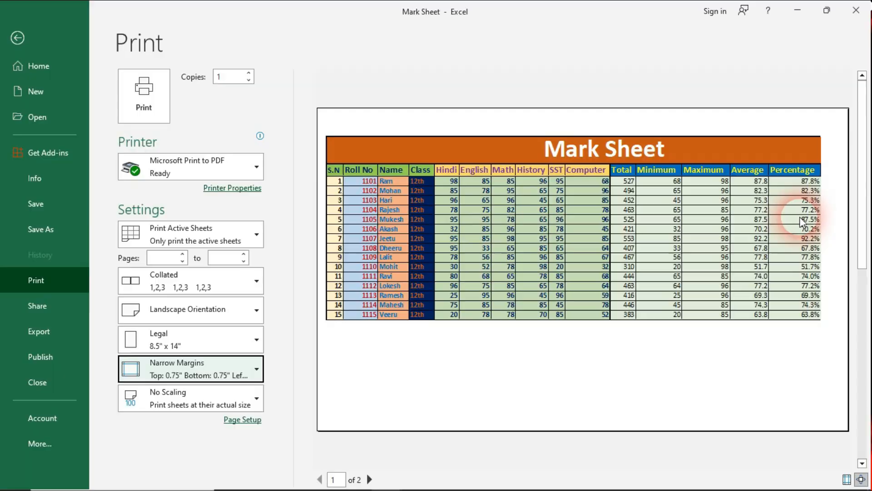
key(Escape)
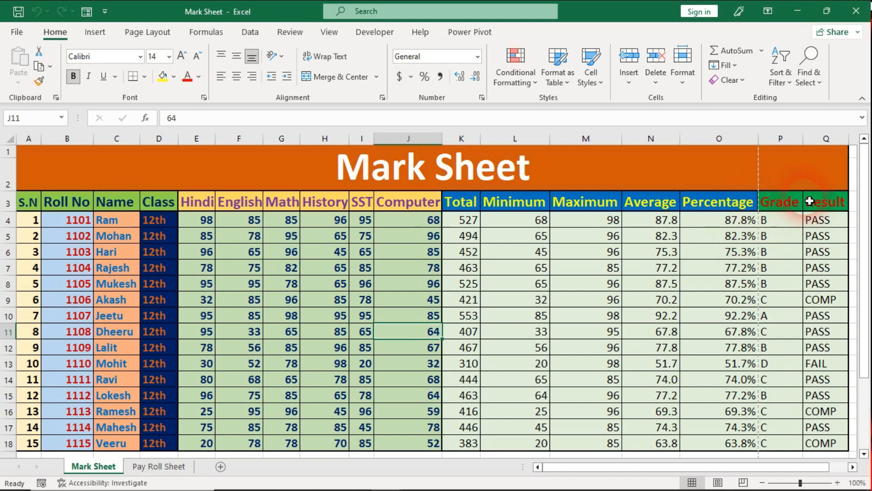
click(514, 208)
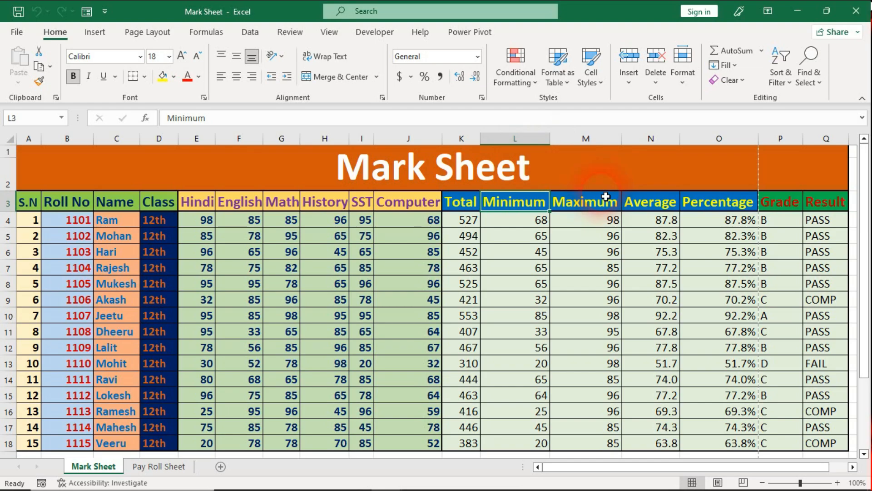
Show the Pay Roll Sheet in the print preview and set it to Legal 8.5" x 14" paper in Landscape orientation.
click(155, 467)
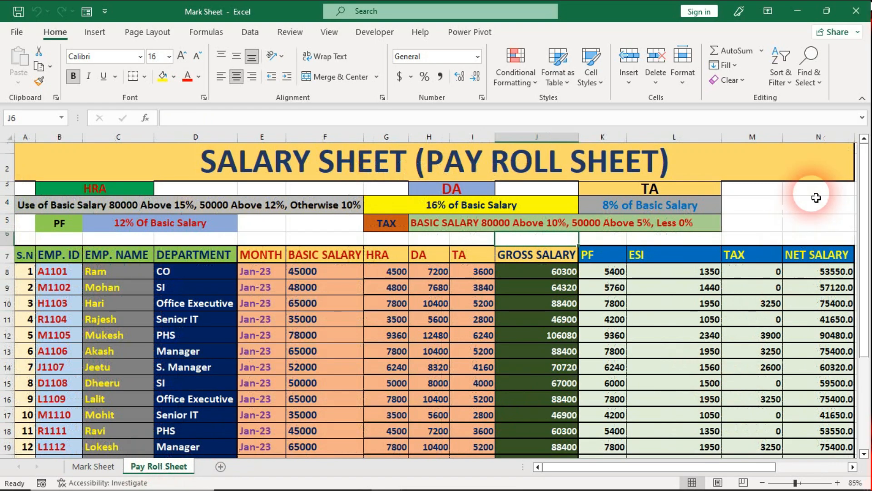
click(800, 241)
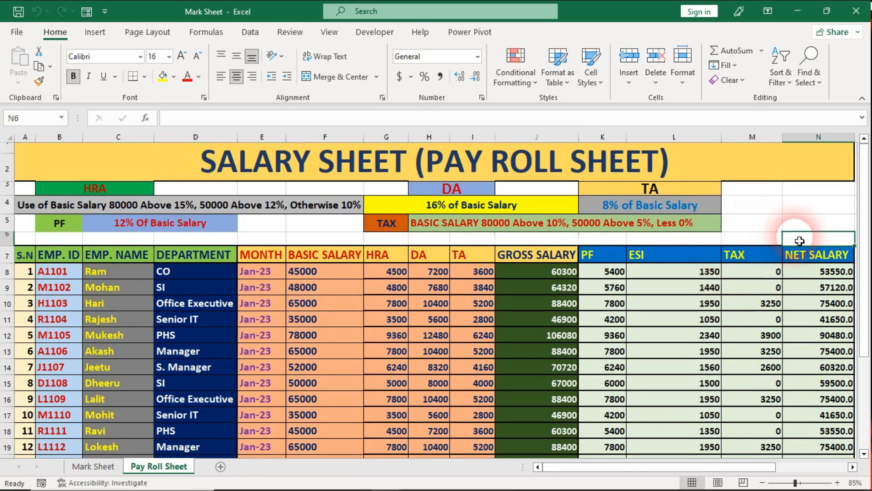
key(ctrl+p)
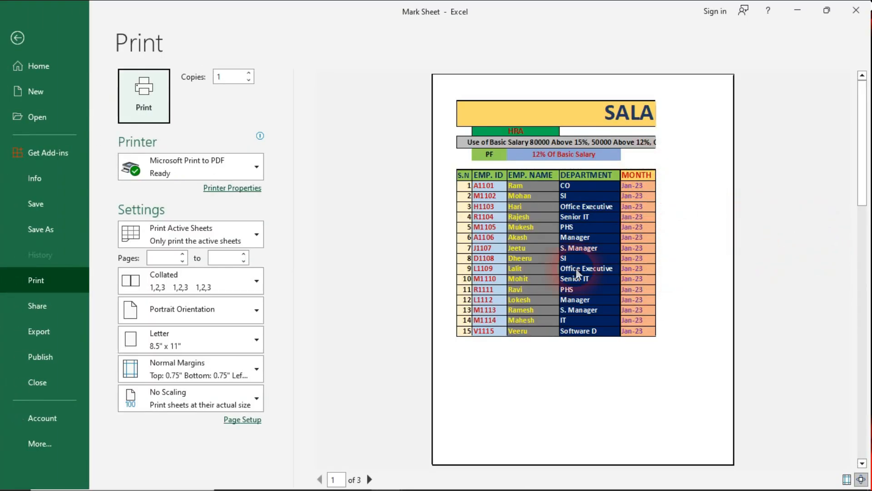
click(257, 340)
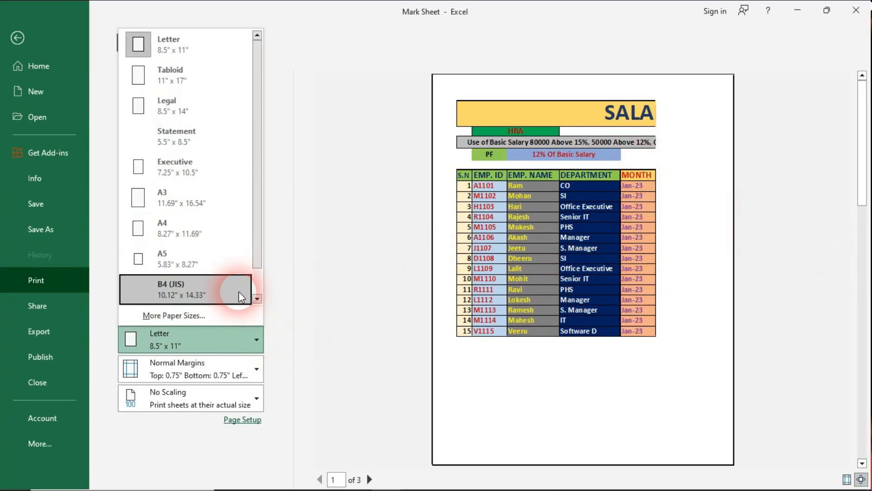
click(216, 114)
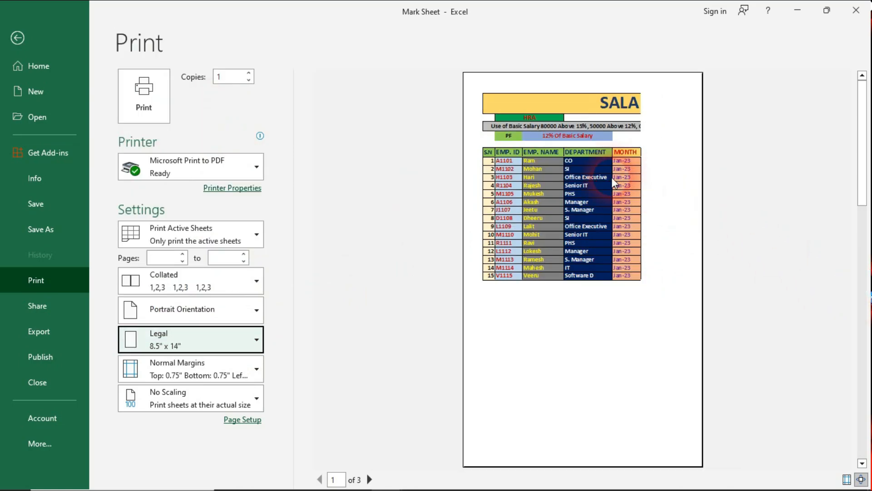
click(221, 305)
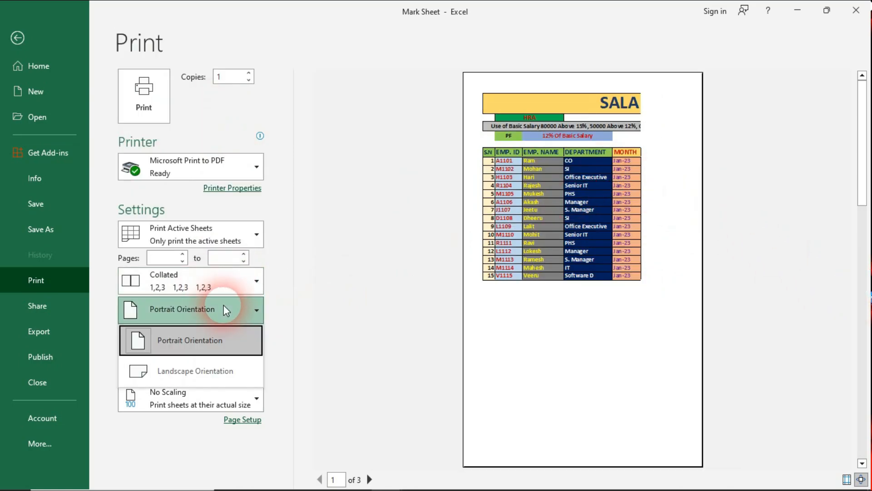
click(208, 376)
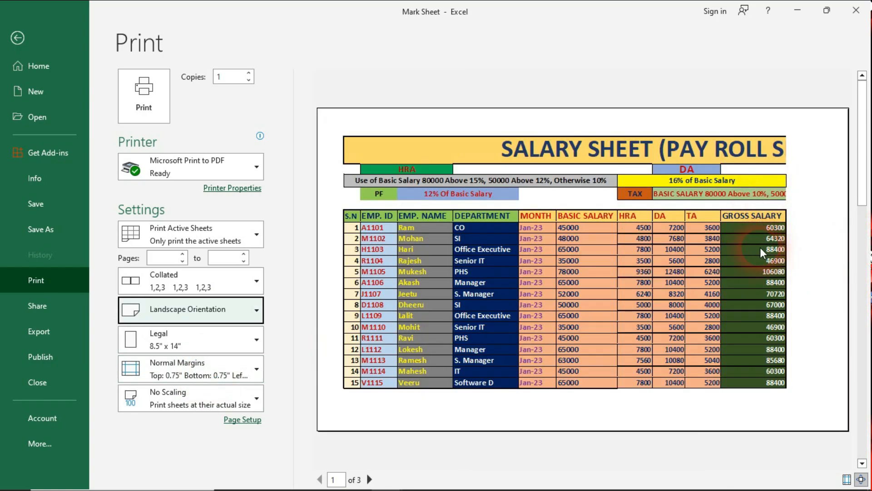
Apply the Narrow margins preset to the Pay Roll Sheet and return to the worksheet.
click(253, 365)
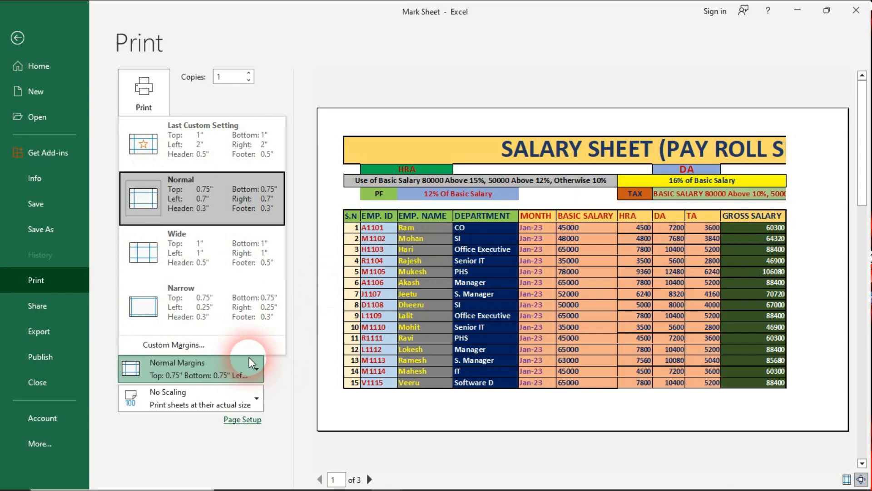
click(236, 297)
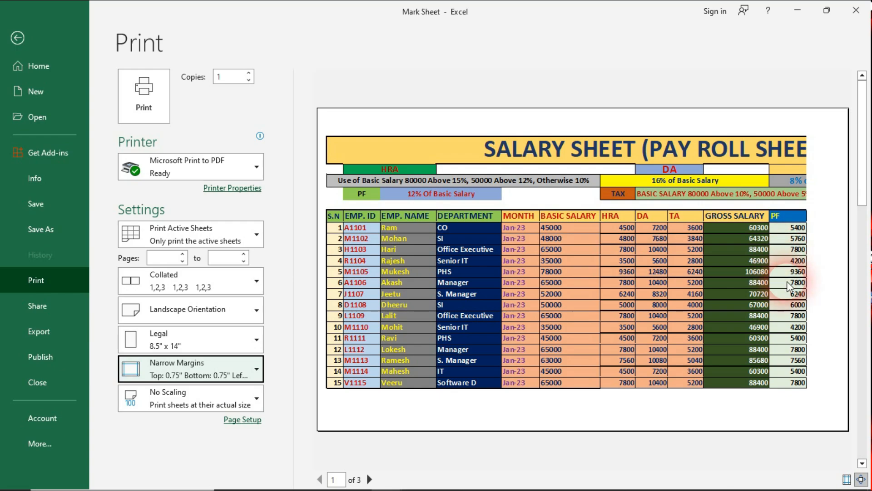
key(Escape)
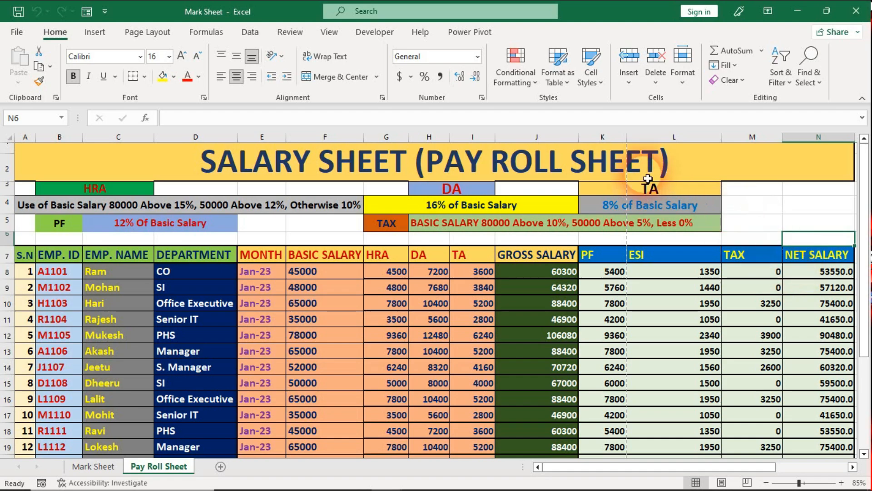
Scale the Pay Roll Sheet's printout down to 75% and check the page in the print preview.
click(148, 31)
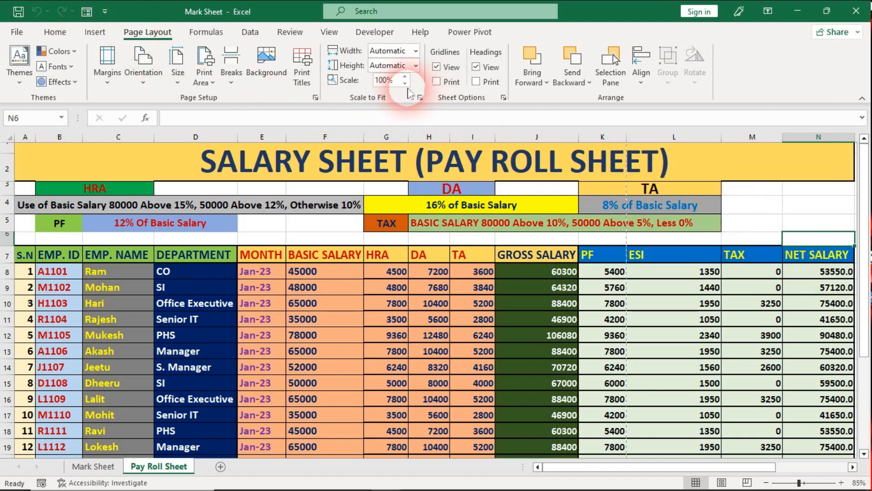
click(404, 83)
click(404, 83)
click(405, 84)
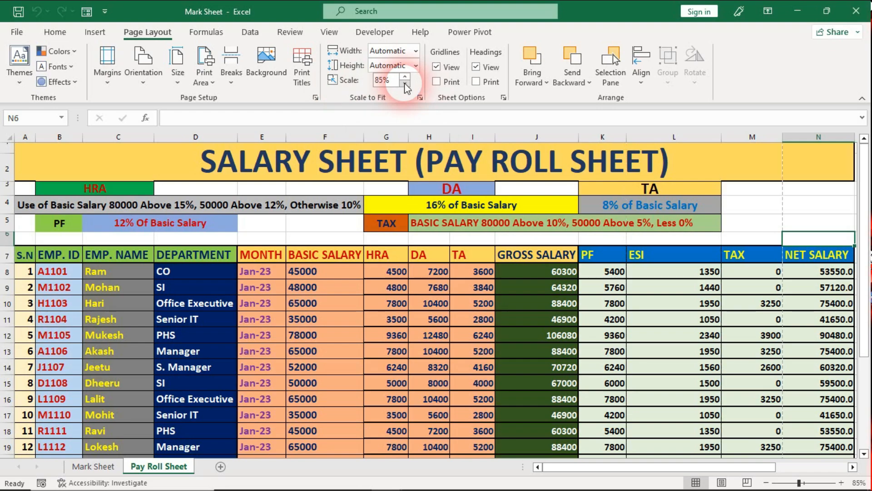
click(405, 83)
click(404, 83)
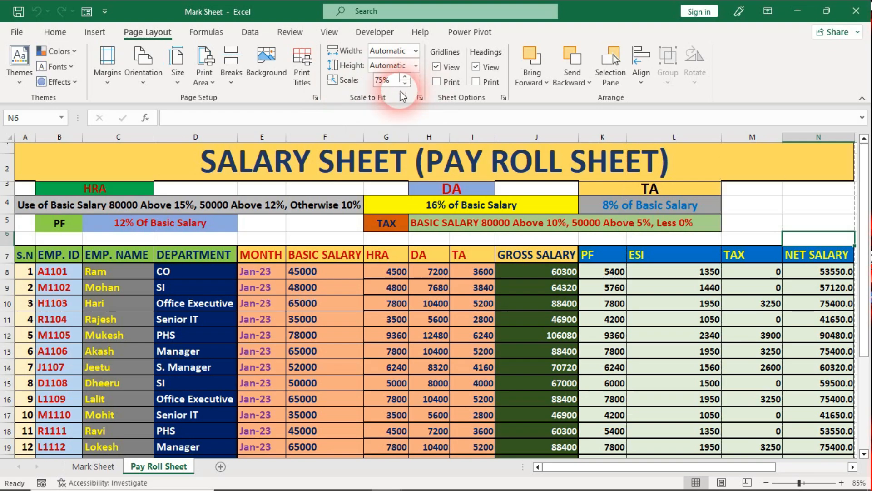
key(ctrl+p)
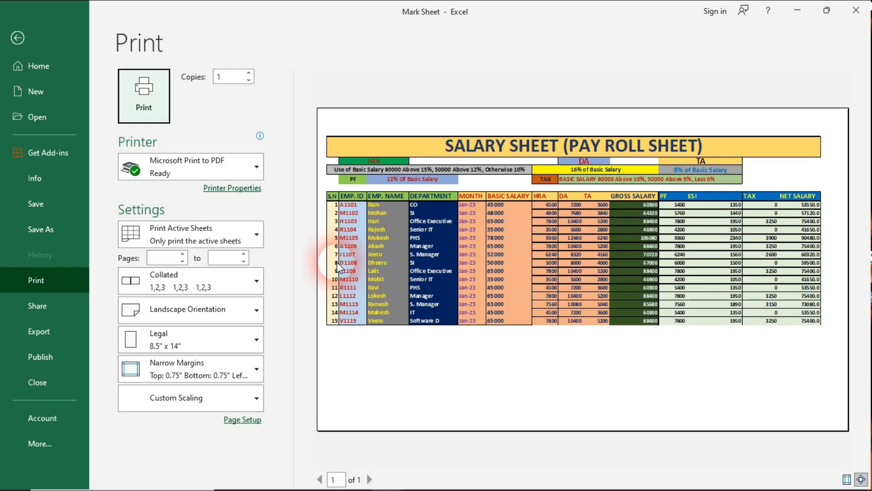
key(Escape)
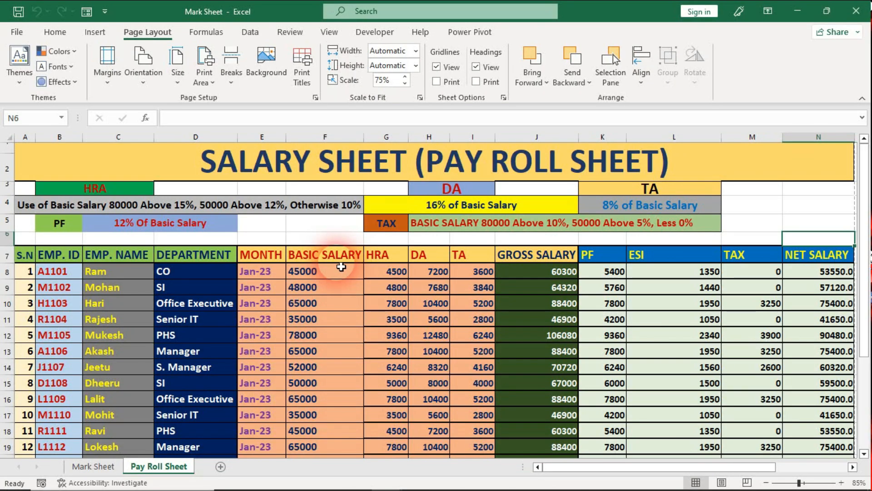
Set the Pay Roll Sheet's paper size to Letter and review the other paper sizes and print area options.
click(187, 82)
click(200, 100)
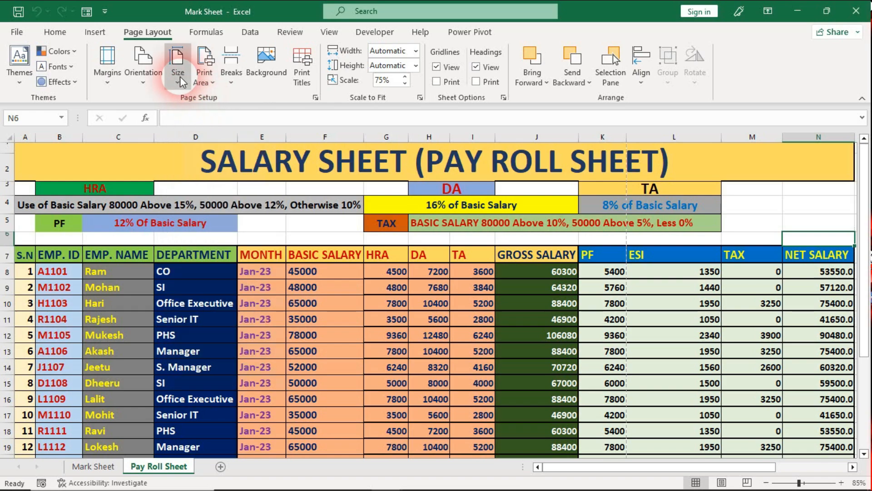
click(178, 78)
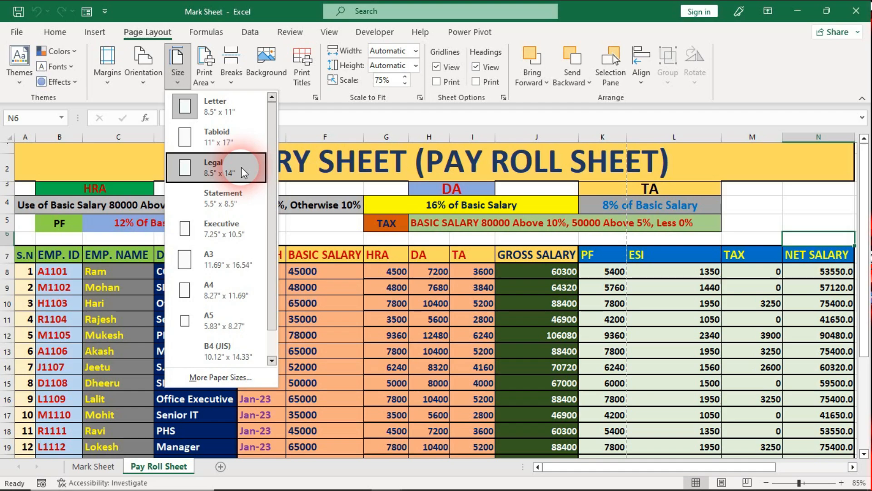
click(386, 315)
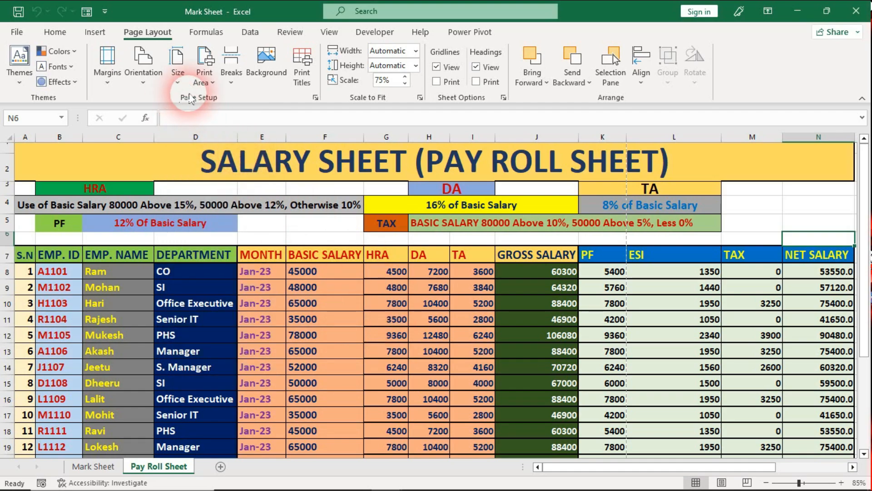
click(202, 81)
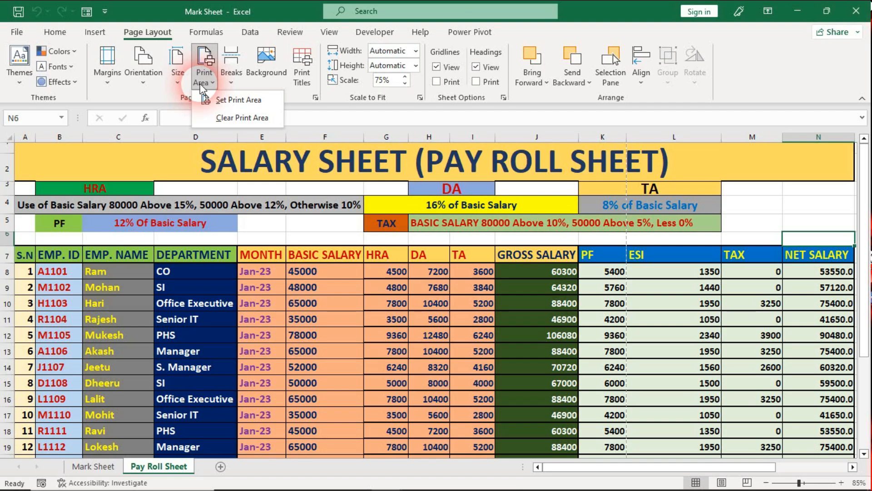
click(244, 274)
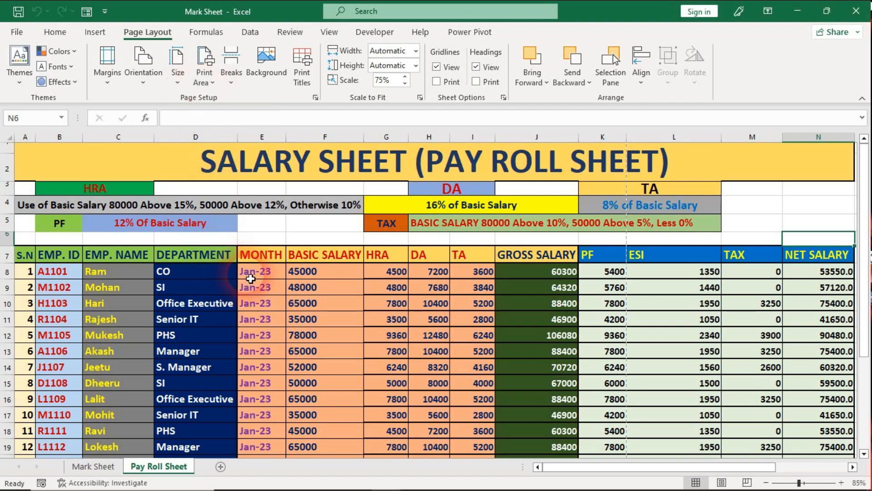
Close the Mark Sheet and LOAN SHEET workbooks without saving their changes.
key(ctrl+w)
click(430, 265)
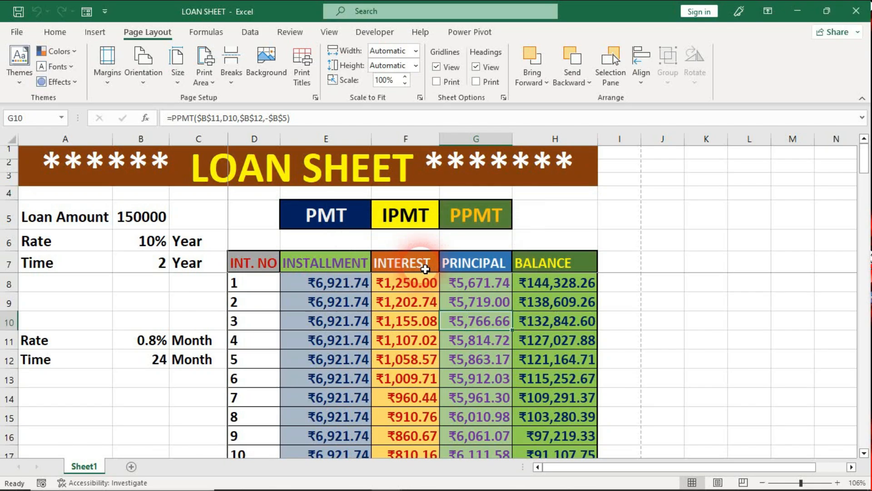
key(ctrl+w)
click(425, 274)
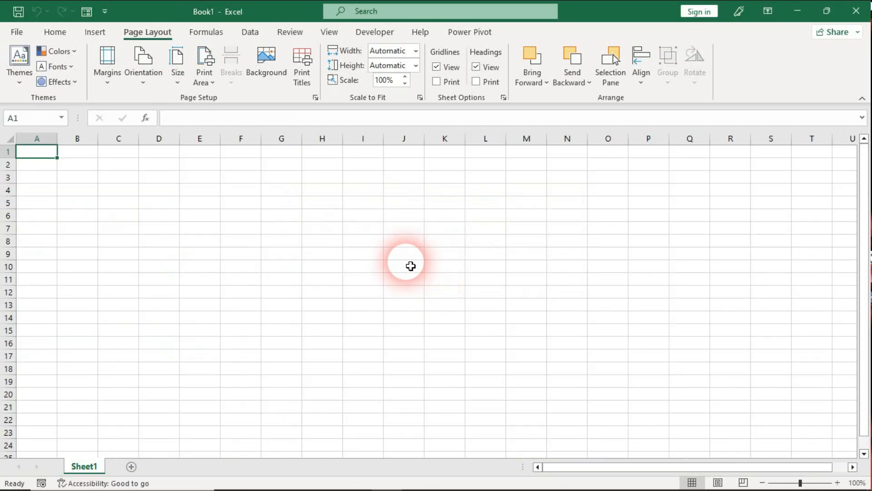
Reopen the recent workbook LOAN SHEET.
click(22, 36)
click(213, 331)
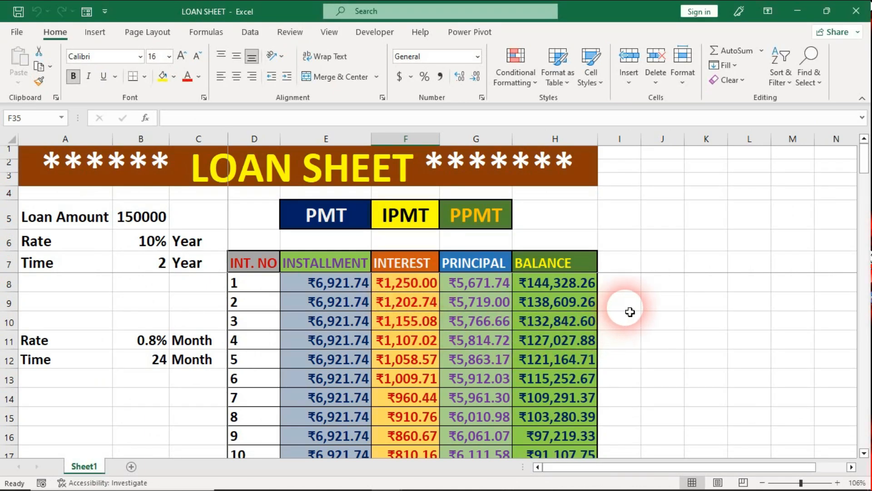
click(213, 309)
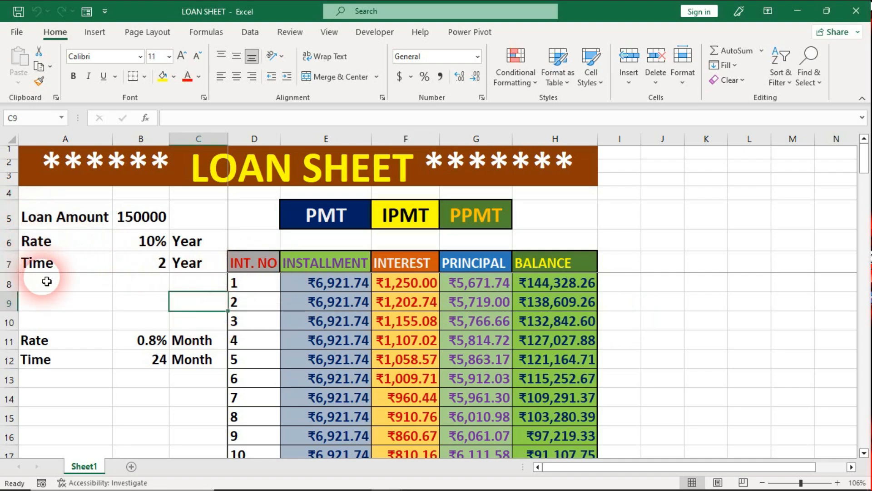
Review the end of the monthly installment table and the Quarterly installment table below it.
scroll(251, 344, down, 3)
scroll(251, 344, down, 6)
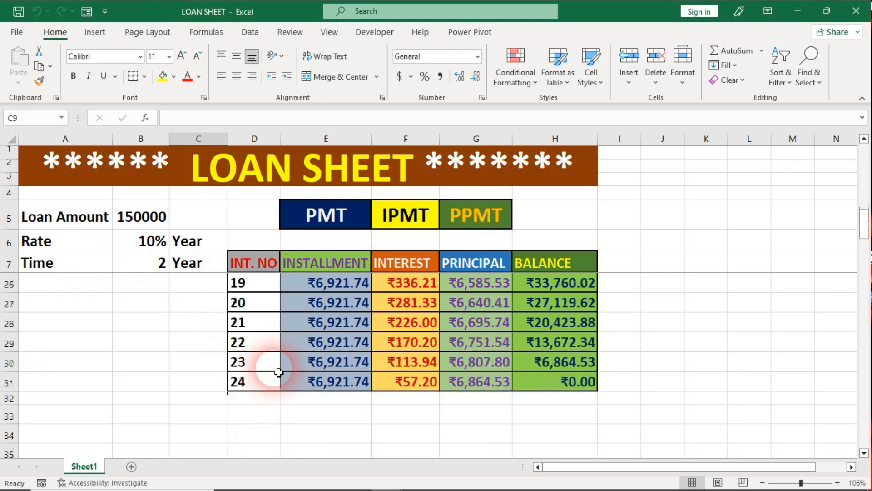
scroll(279, 374, down, 1)
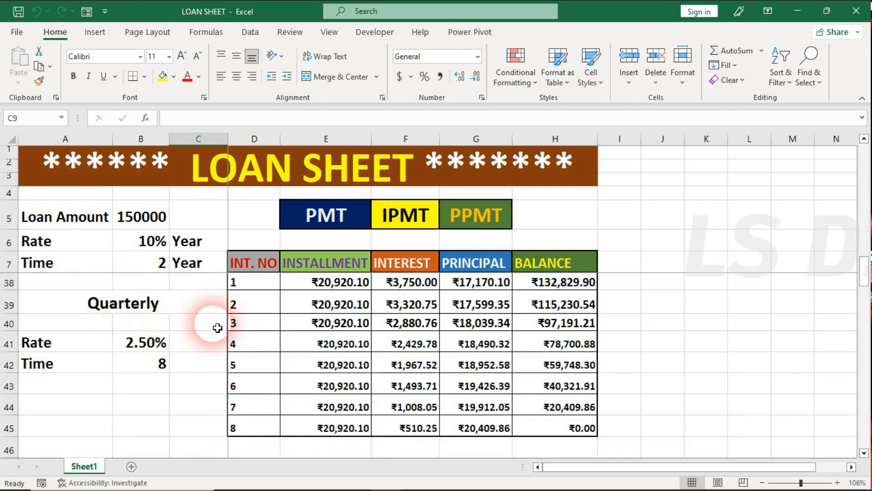
click(259, 303)
scroll(259, 326, up, 1)
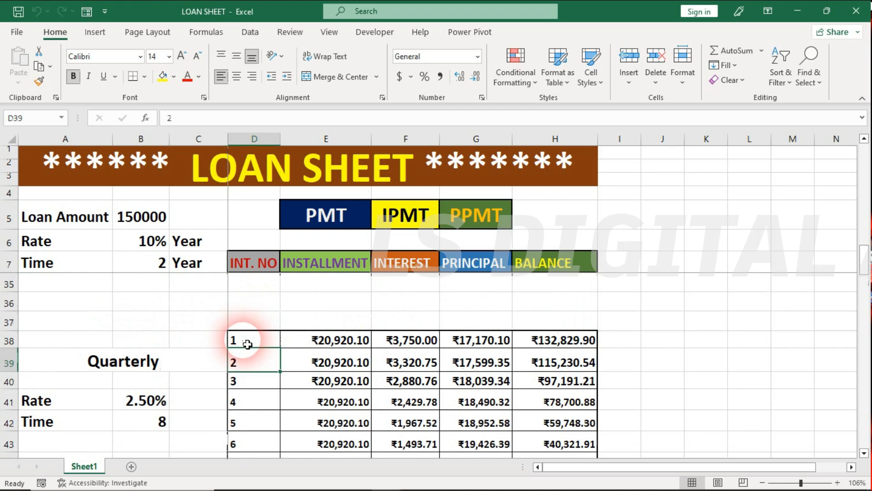
Review the Half Yearly and Yearly installment tables, and return to the beginning of the sheet.
scroll(248, 343, down, 6)
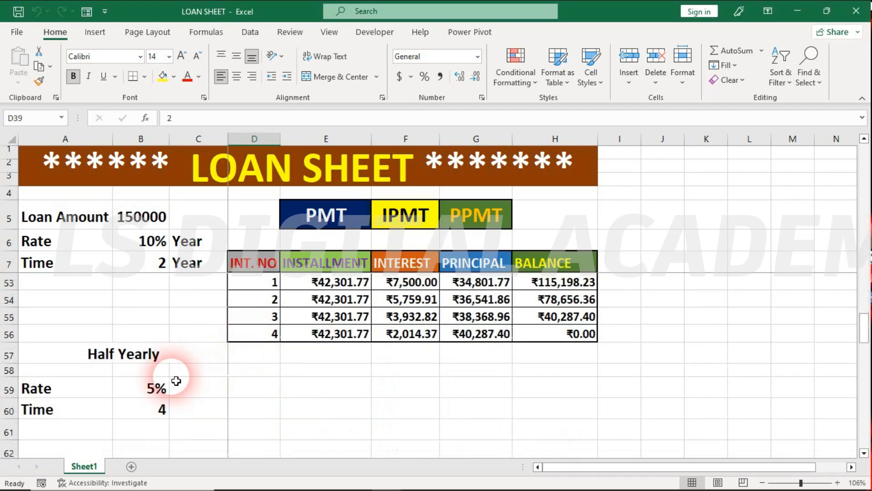
scroll(280, 346, down, 1)
scroll(280, 347, down, 4)
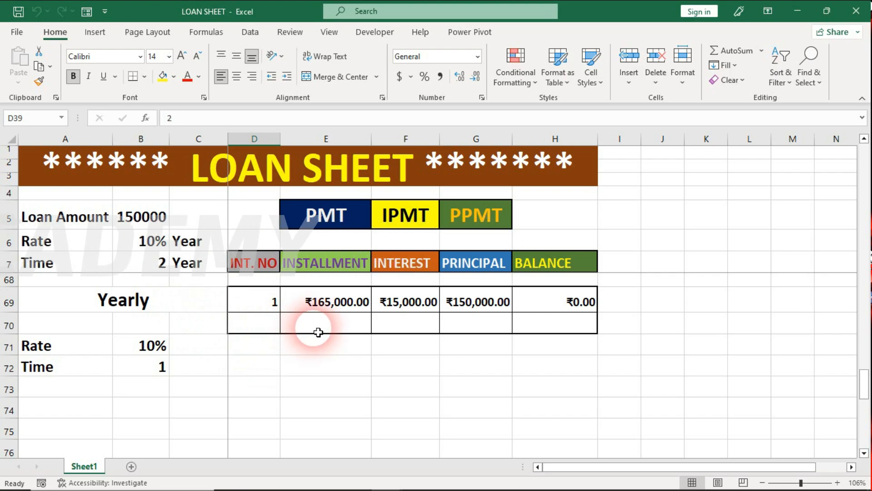
scroll(315, 332, up, 7)
scroll(318, 332, up, 13)
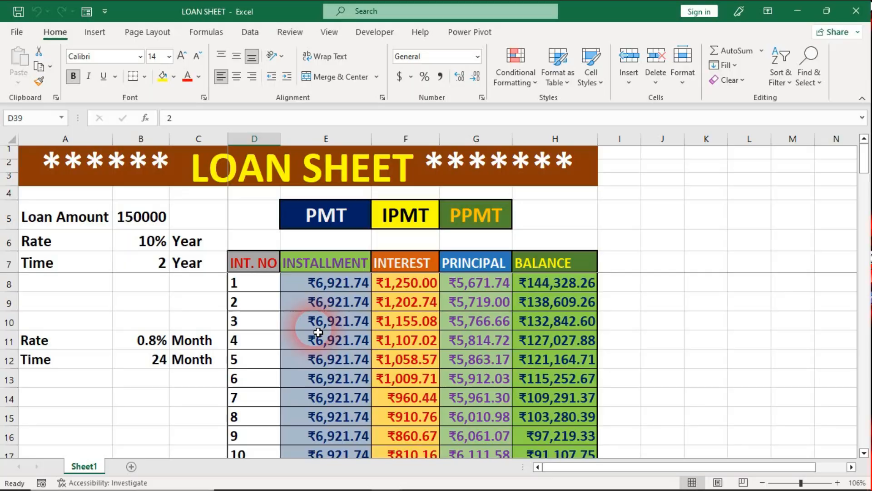
Set the loan sheet's print orientation to Landscape and its margins to Narrow.
key(ctrl+p)
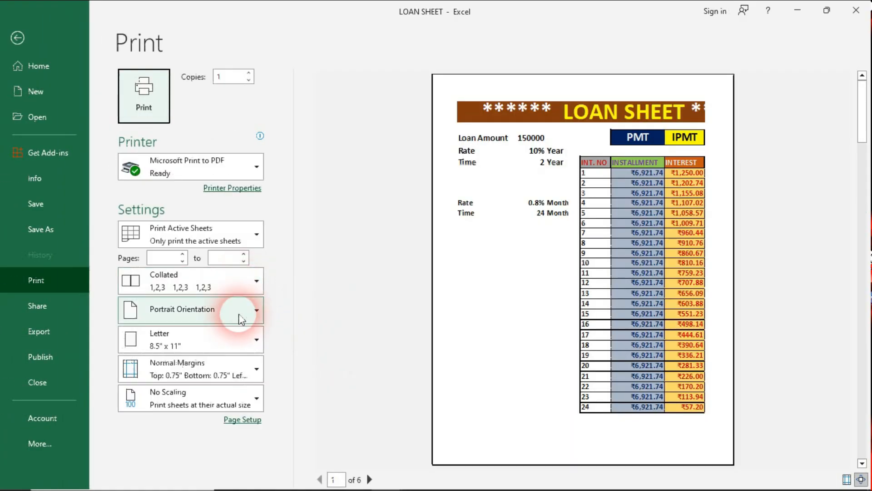
click(240, 319)
click(213, 371)
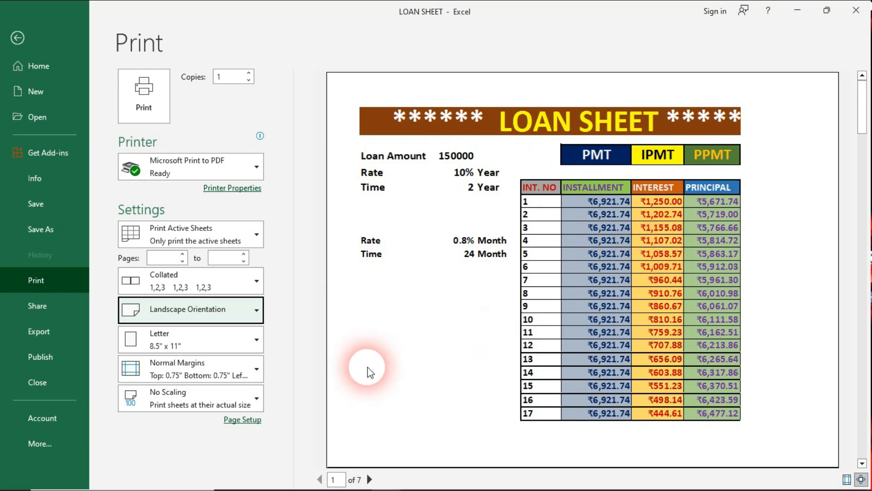
click(242, 369)
click(253, 335)
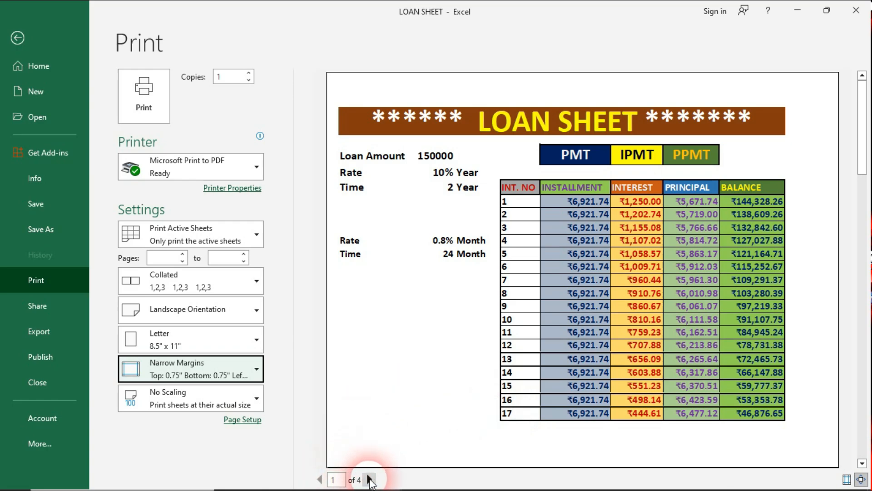
Check each page of the loan sheet in the print preview and return to the worksheet.
click(370, 479)
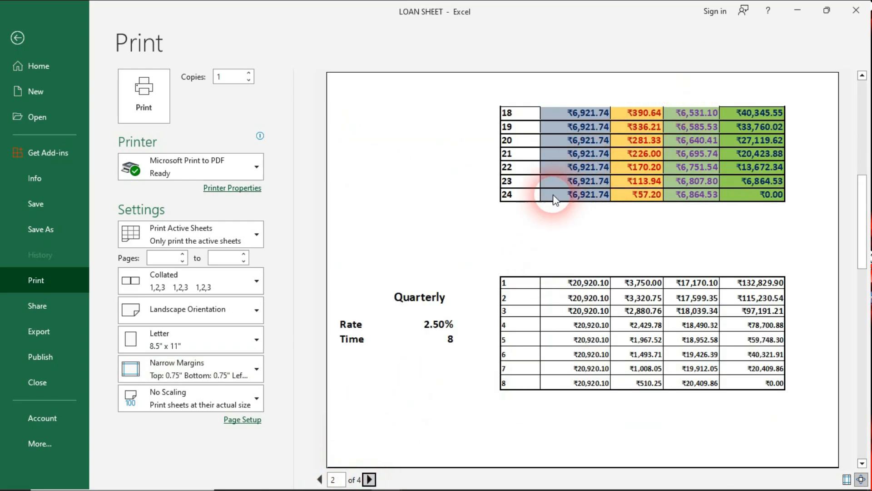
click(369, 479)
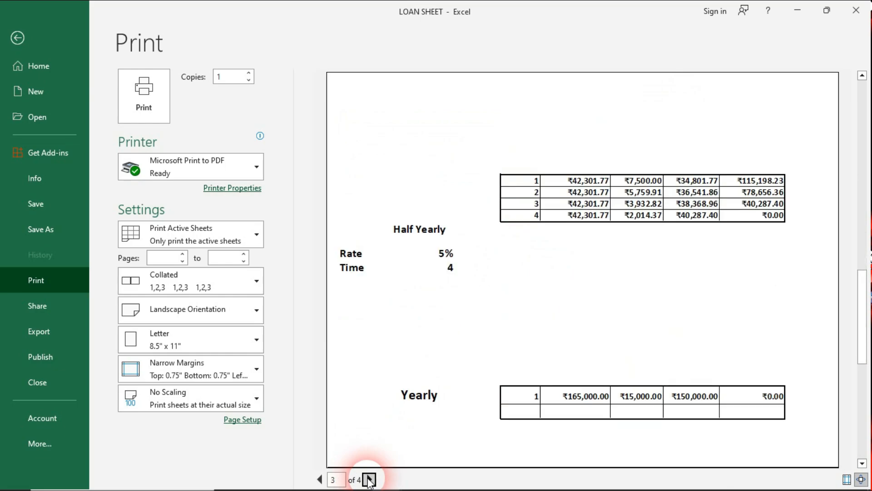
click(370, 479)
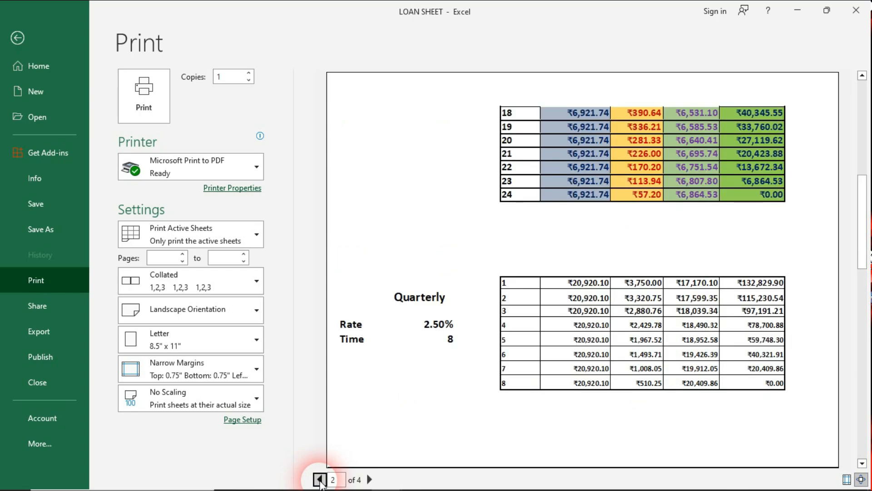
click(319, 480)
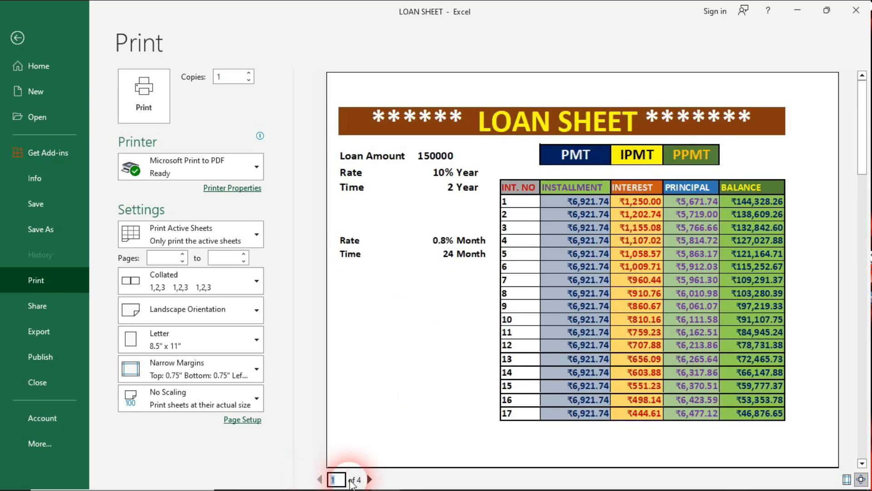
click(369, 480)
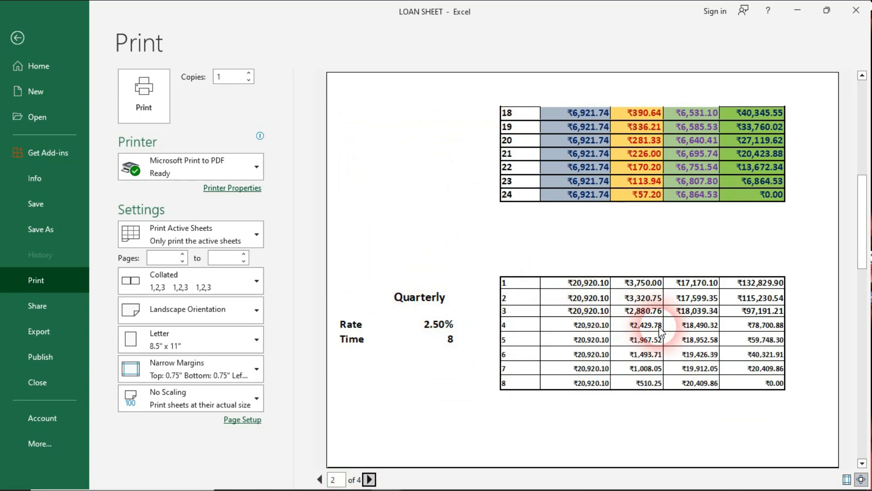
key(Escape)
Set the Quarterly table range A37:H46 as the print area.
scroll(561, 357, down, 9)
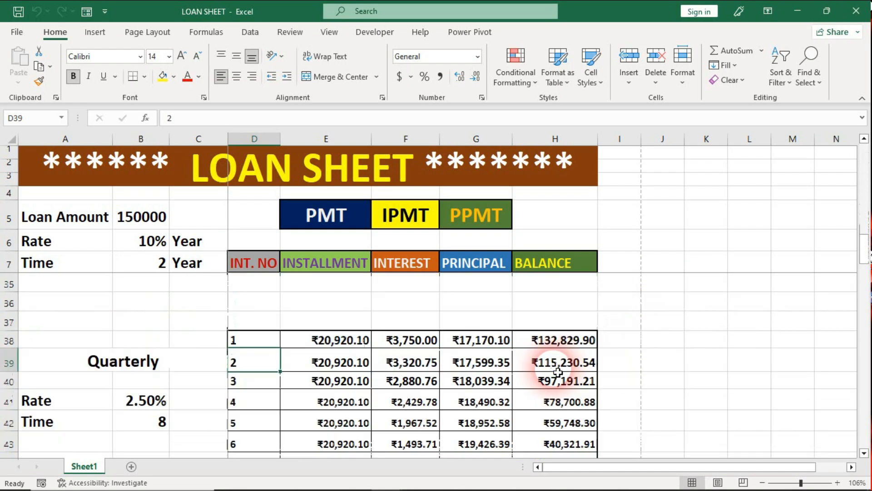
scroll(558, 372, up, 6)
scroll(556, 341, down, 6)
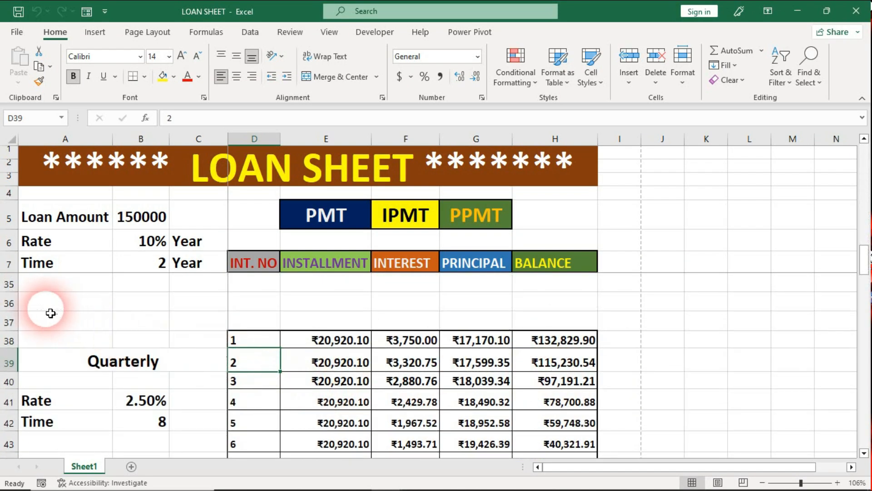
drag(45, 318, 598, 413)
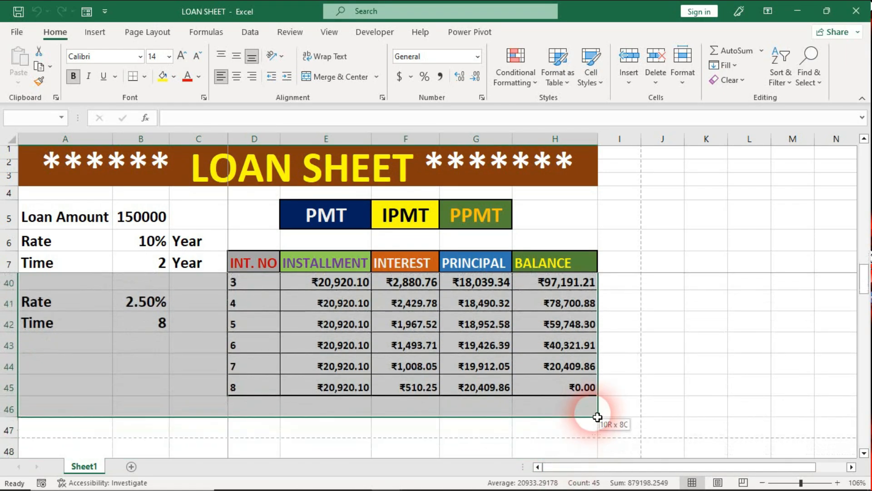
click(147, 32)
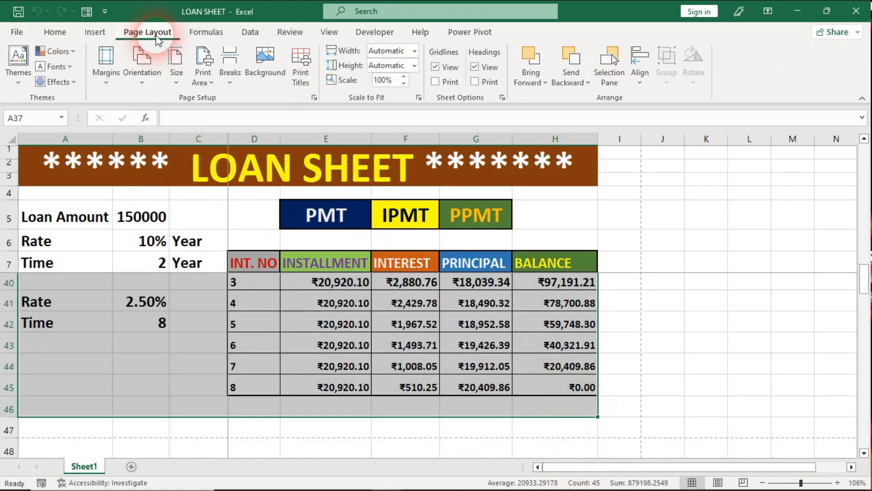
click(204, 82)
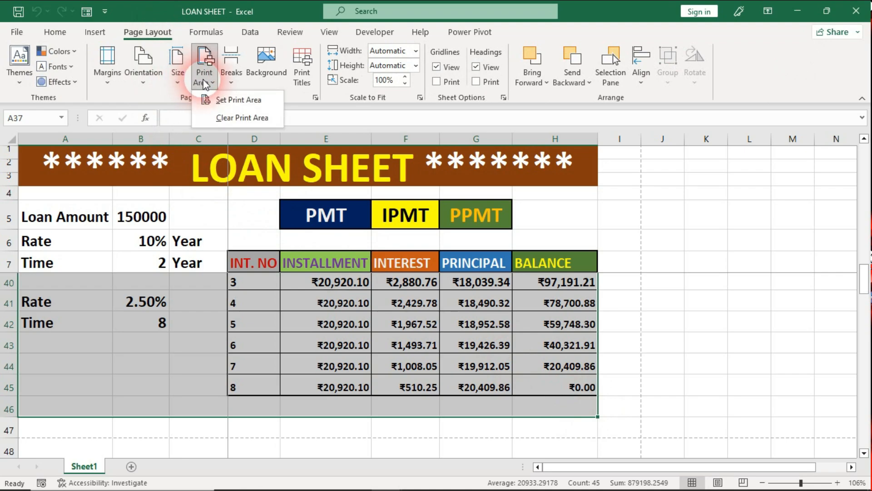
click(273, 106)
Deselect the Quarterly range and inspect the print area boundary around rows 37 to 46.
scroll(436, 346, up, 3)
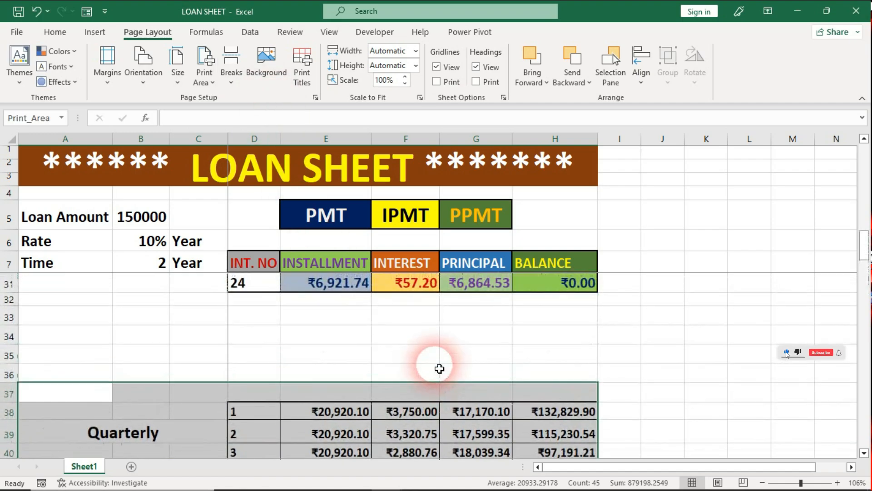
click(450, 358)
scroll(236, 374, down, 1)
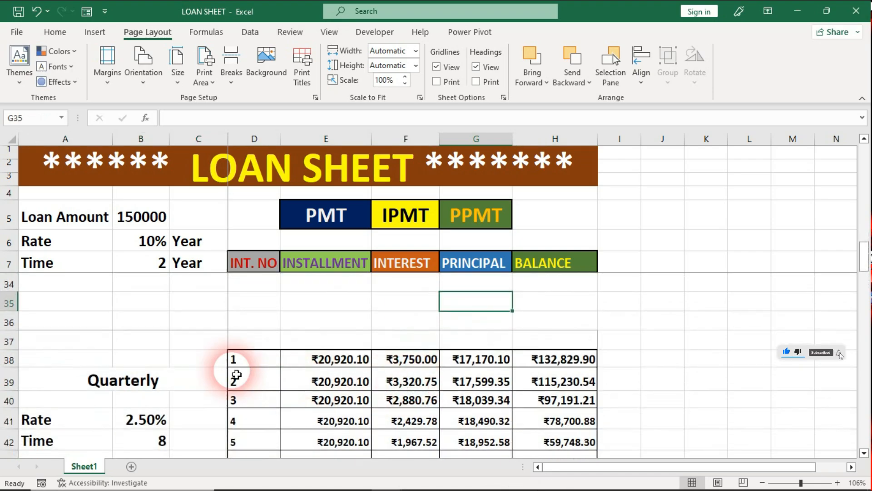
scroll(336, 343, down, 1)
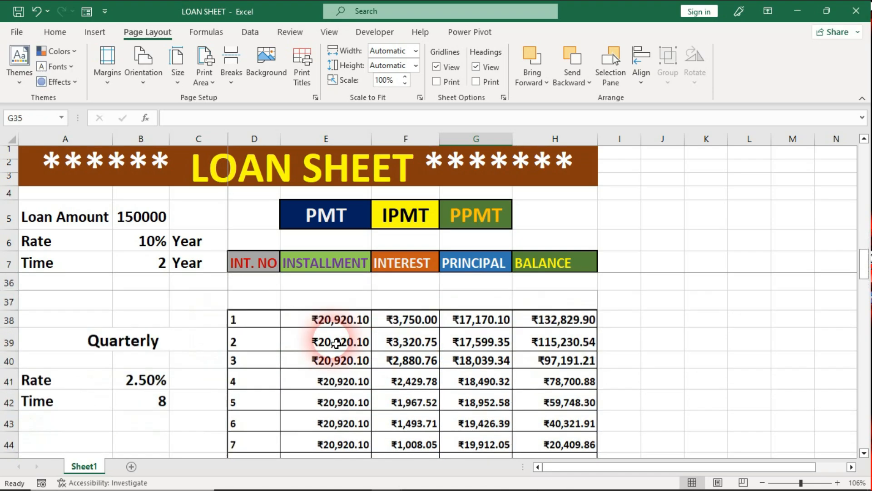
scroll(336, 343, down, 1)
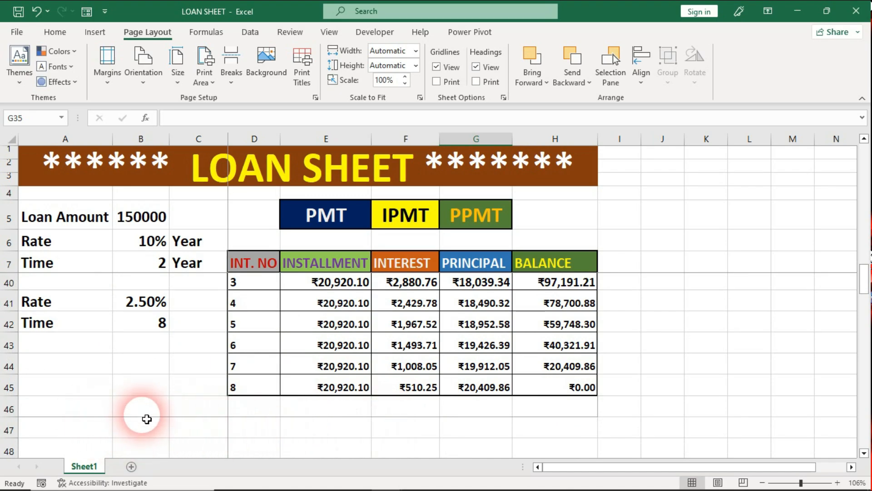
scroll(294, 400, up, 1)
scroll(294, 400, up, 2)
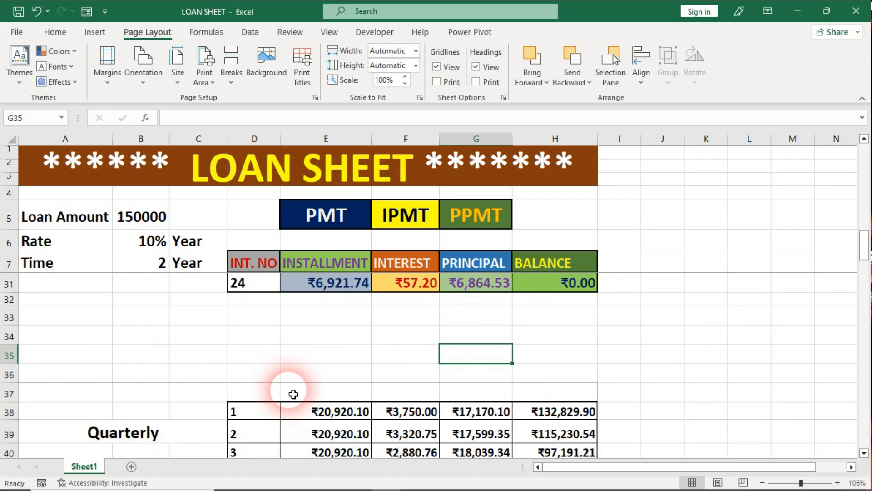
Preview the printout of the Quarterly print area and return to the worksheet.
key(ctrl+p)
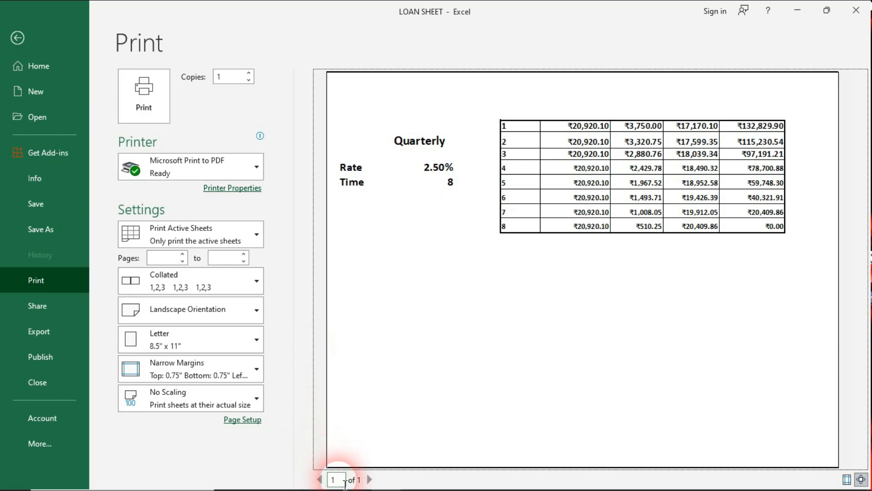
key(Tab)
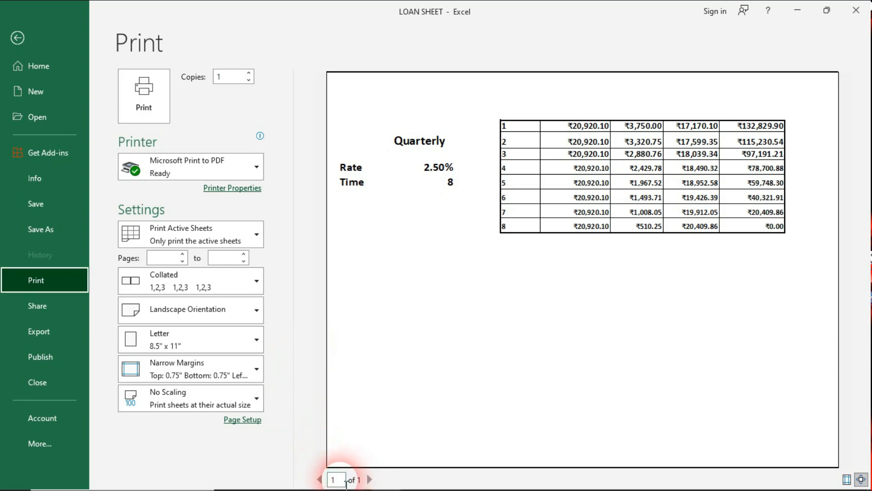
click(537, 269)
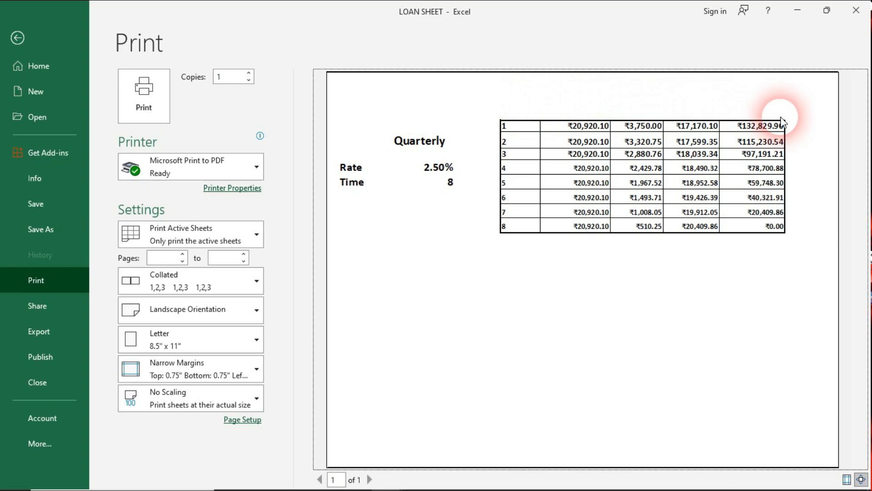
key(Escape)
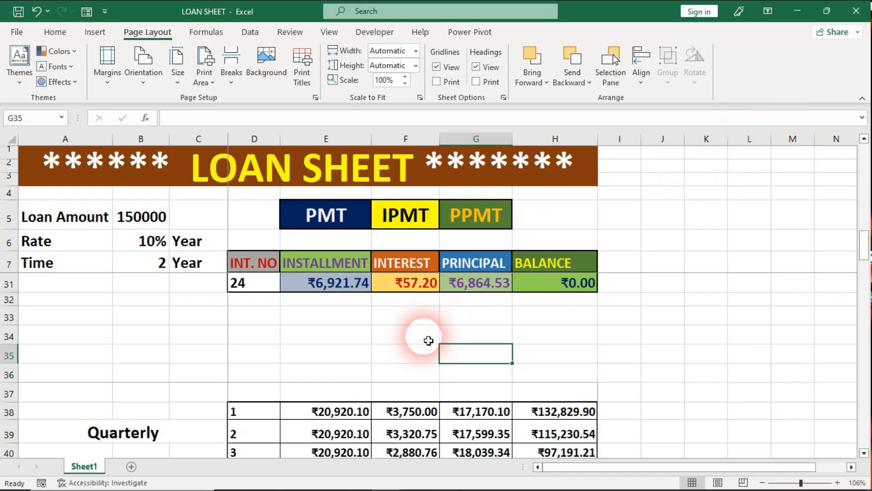
Examine the column headings in D7:H7 in relation to the monthly, Quarterly and Half Yearly tables.
scroll(425, 341, down, 2)
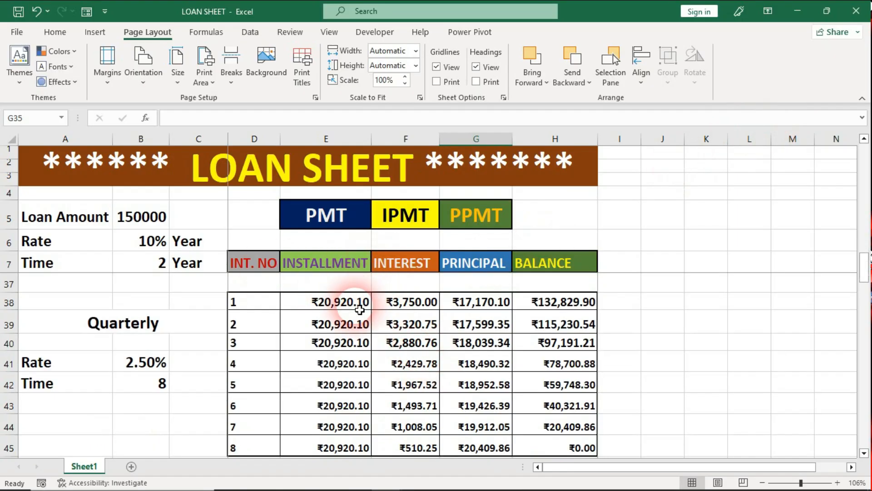
scroll(357, 300, up, 7)
scroll(359, 311, up, 3)
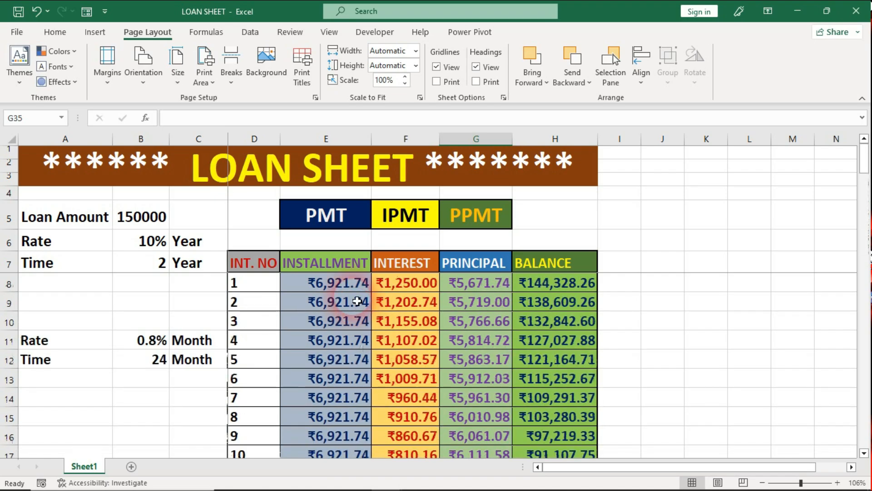
drag(257, 266, 547, 267)
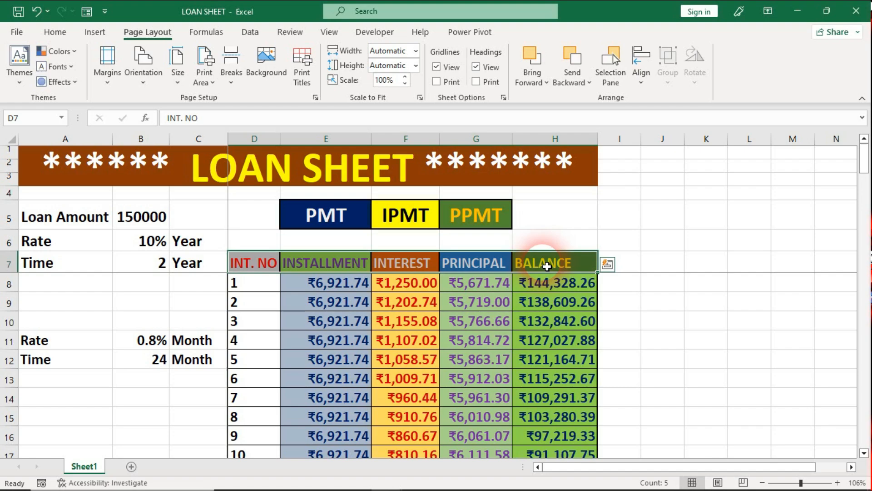
click(204, 282)
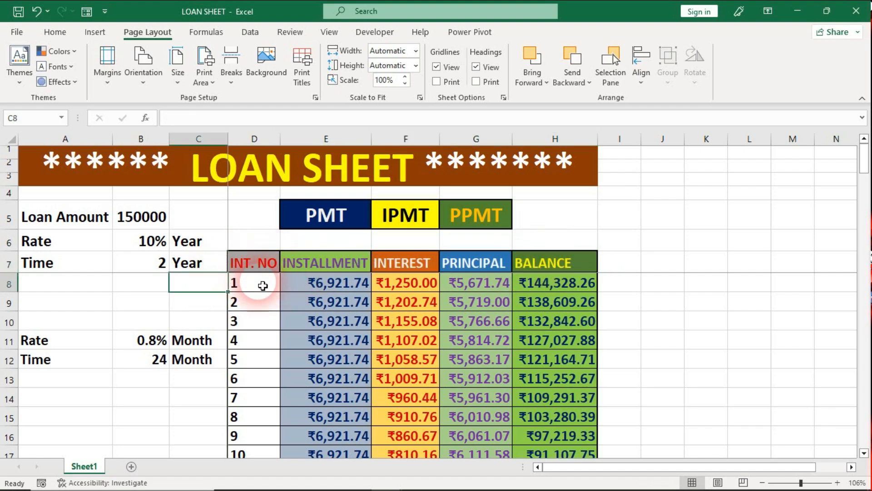
scroll(262, 286, down, 10)
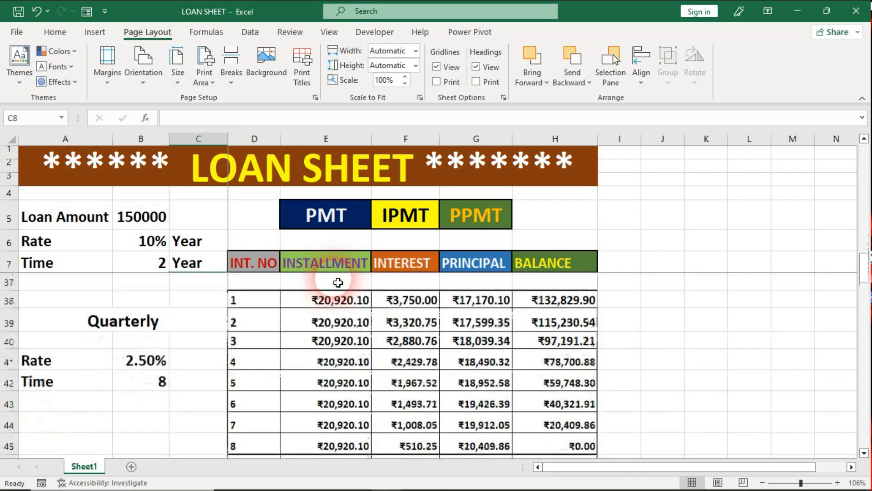
scroll(338, 283, down, 1)
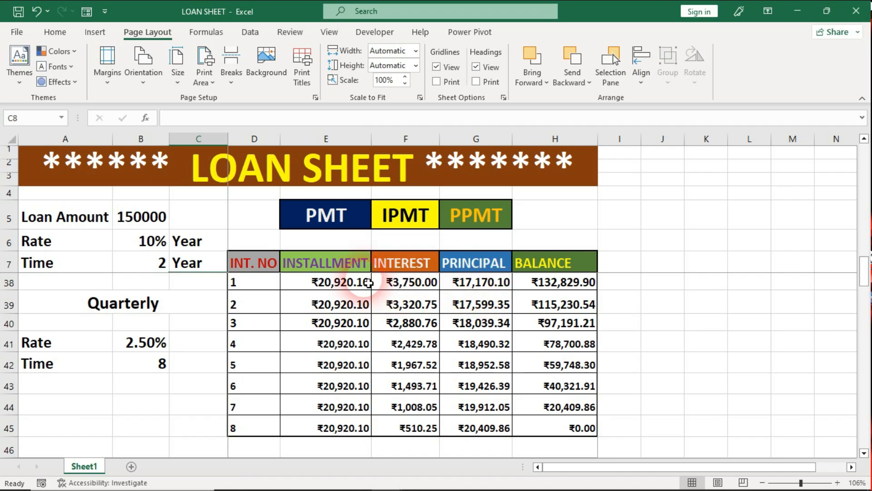
scroll(531, 279, down, 5)
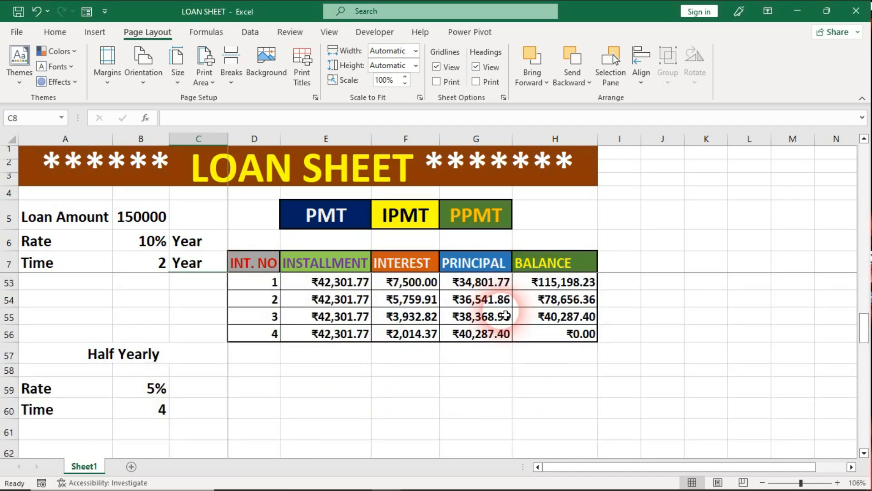
scroll(502, 315, up, 1)
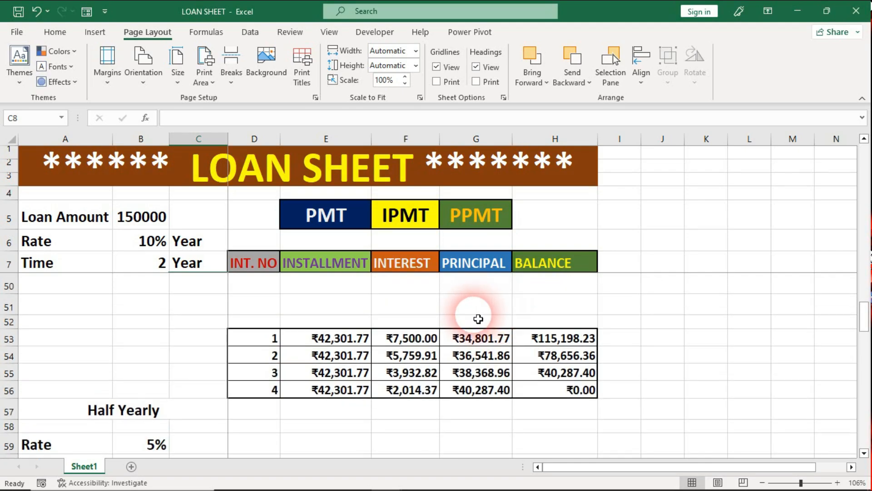
scroll(417, 321, down, 1)
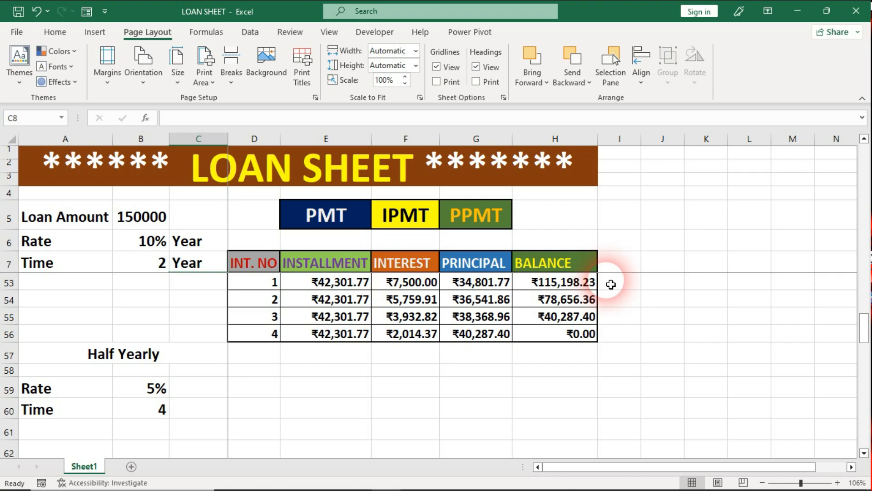
scroll(611, 284, up, 15)
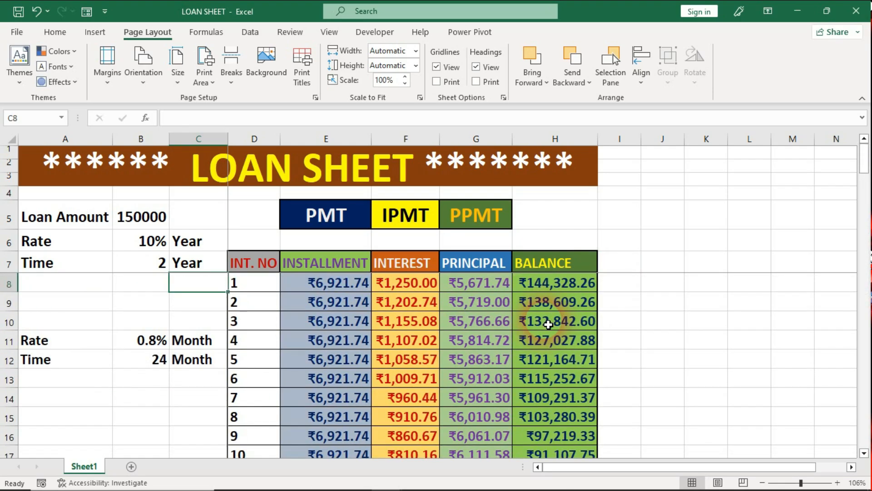
Compare the column headings in D7:H7 with the monthly table and the Quarterly table rows below.
drag(259, 263, 566, 411)
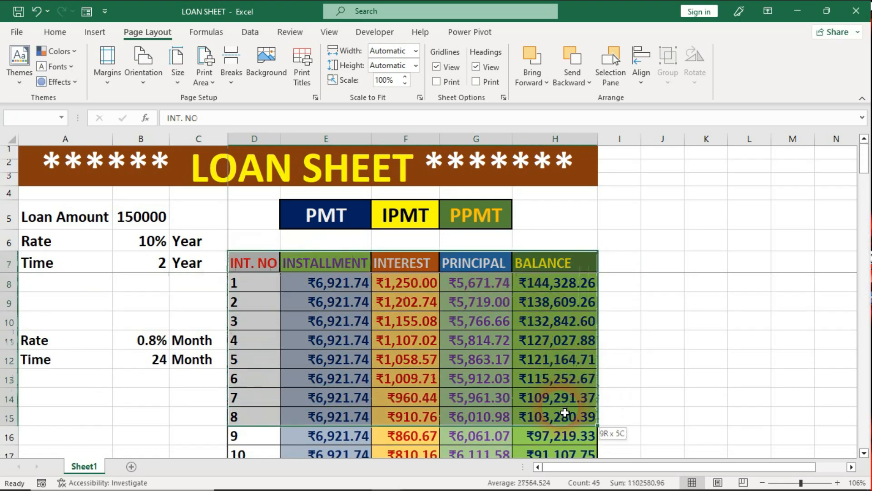
click(312, 270)
click(255, 267)
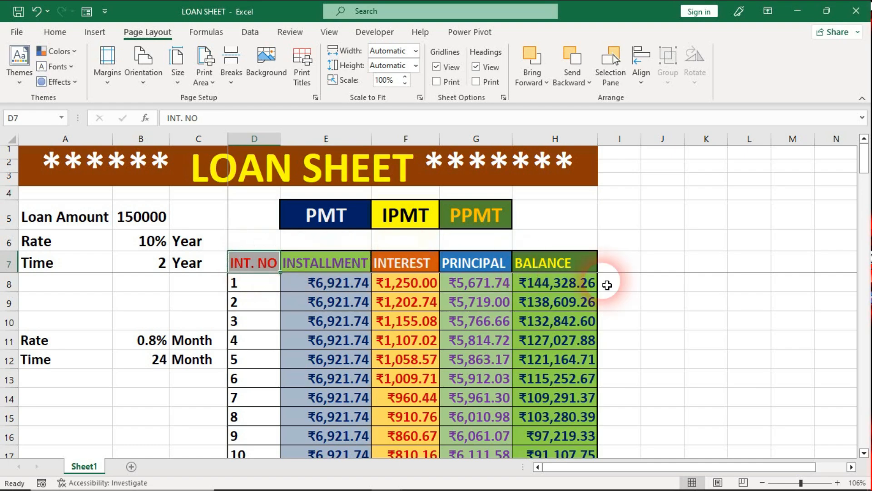
click(548, 264)
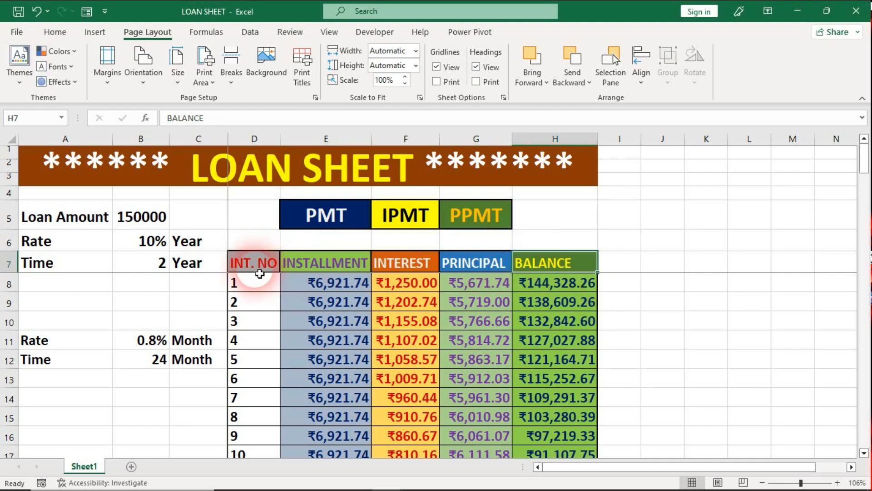
click(250, 263)
scroll(426, 302, down, 10)
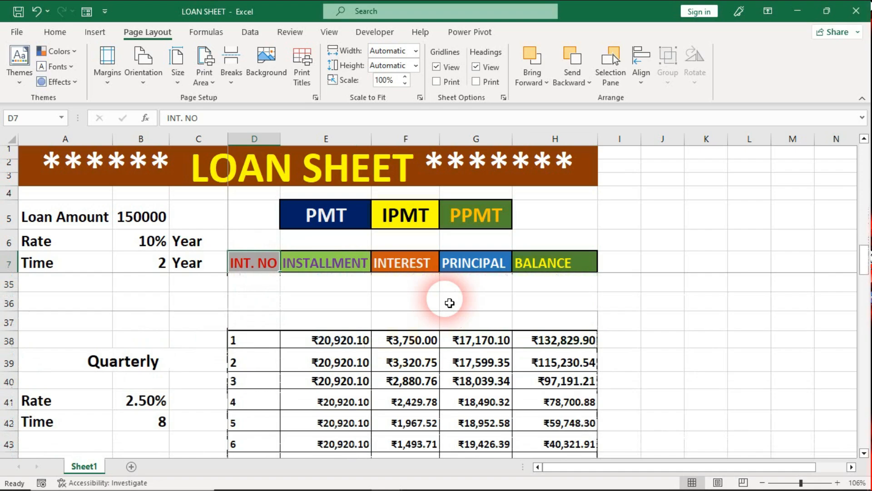
click(203, 321)
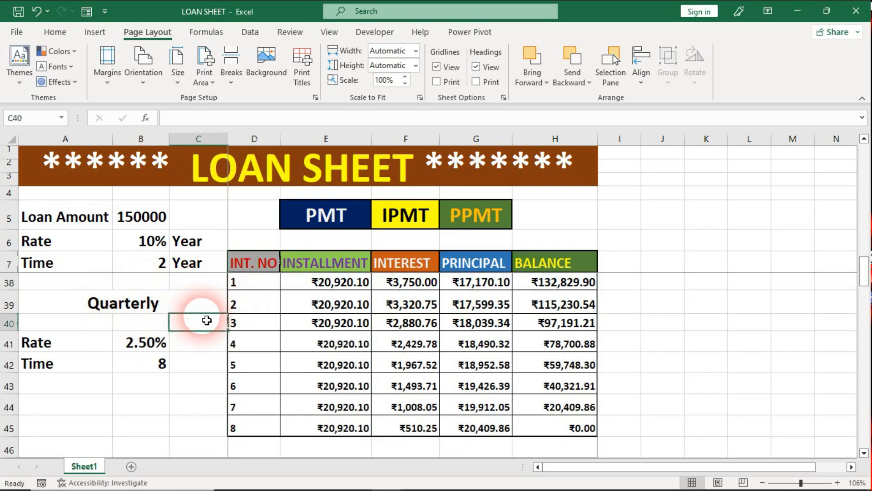
drag(322, 264, 551, 262)
click(495, 323)
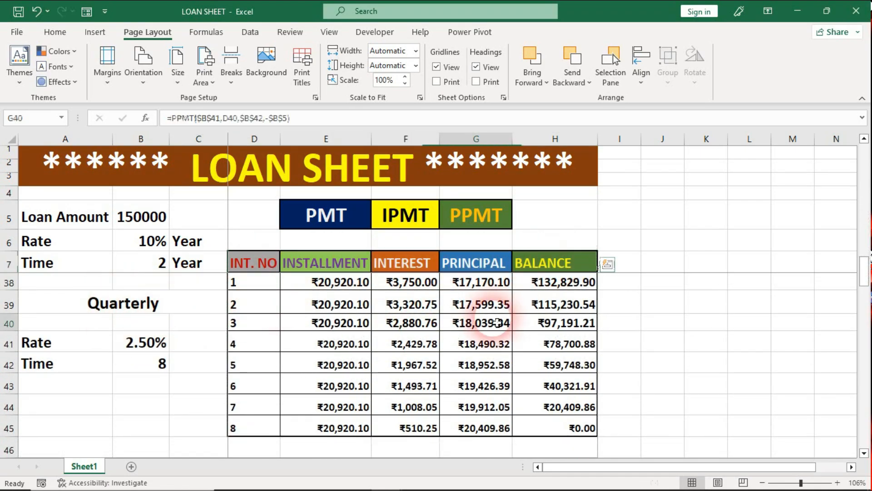
scroll(495, 325, down, 3)
scroll(496, 325, down, 2)
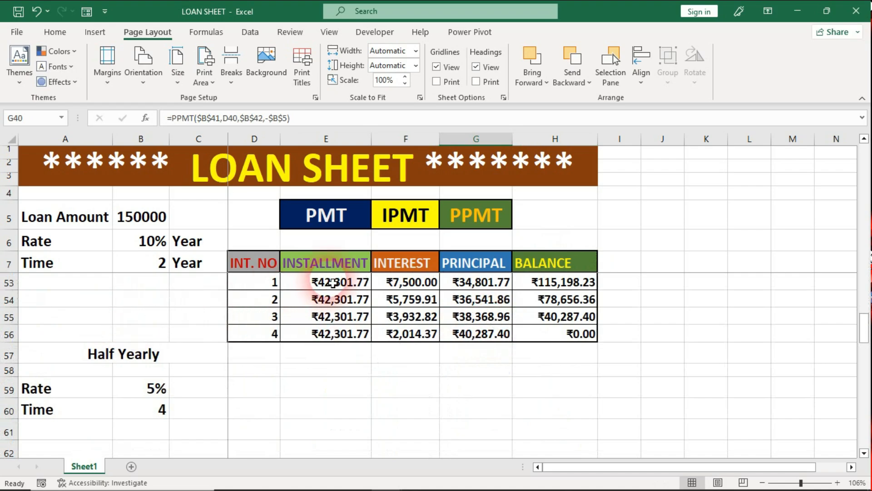
Examine how the D7:H7 headings relate to the Half Yearly and Yearly tables, and return to the first rows.
click(260, 269)
drag(260, 269, 554, 263)
click(470, 299)
scroll(475, 298, down, 5)
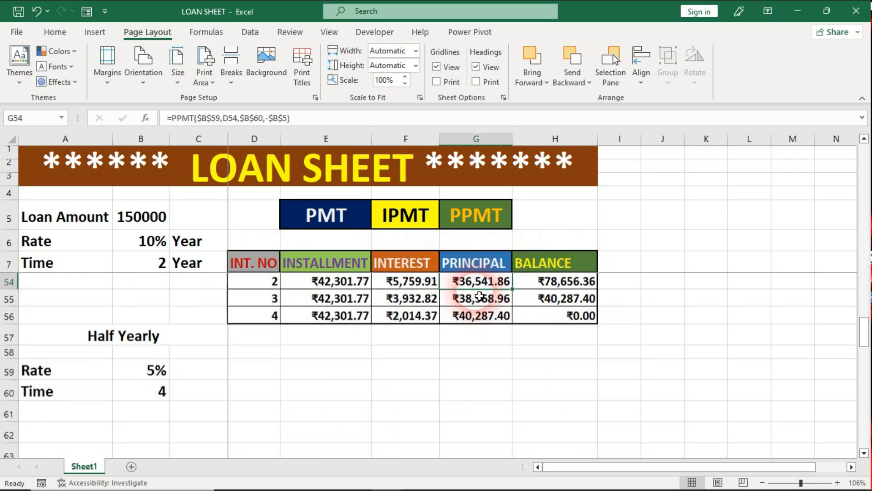
scroll(477, 296, down, 1)
scroll(477, 295, up, 1)
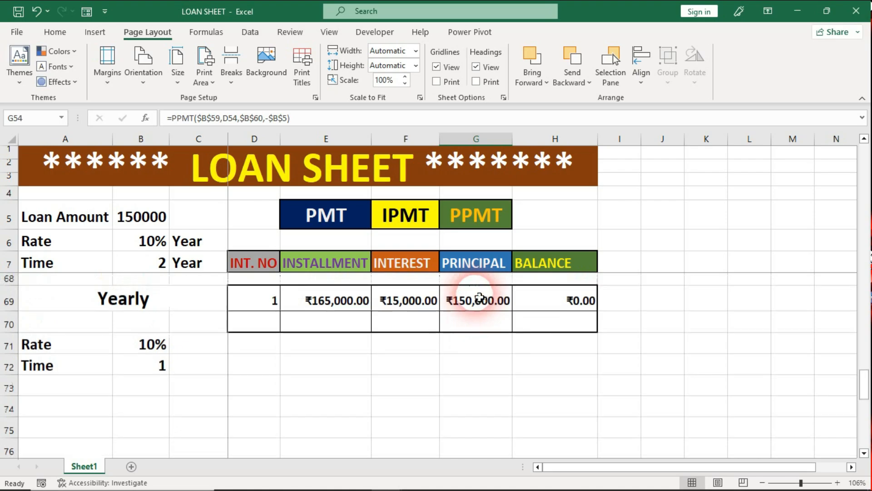
drag(260, 265, 555, 271)
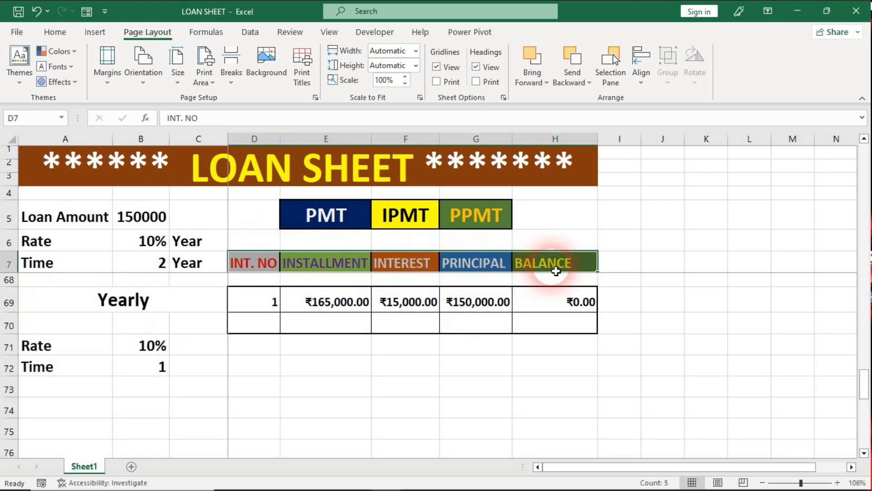
click(493, 282)
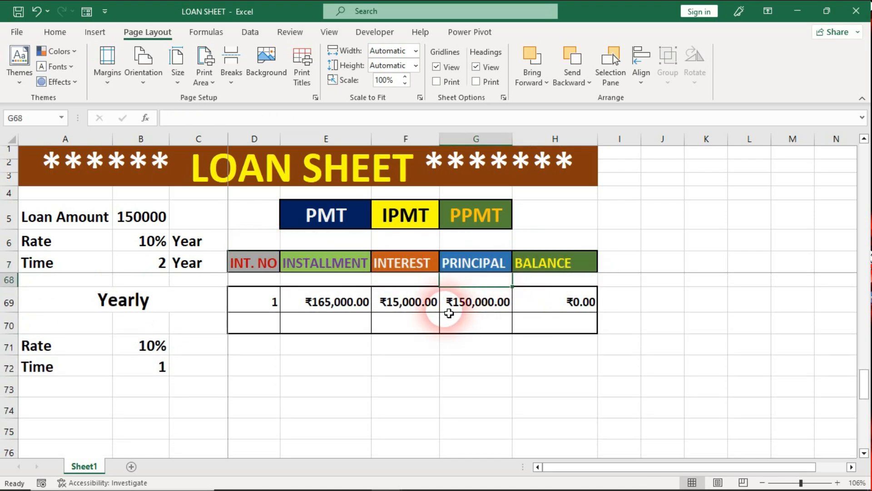
scroll(449, 313, up, 20)
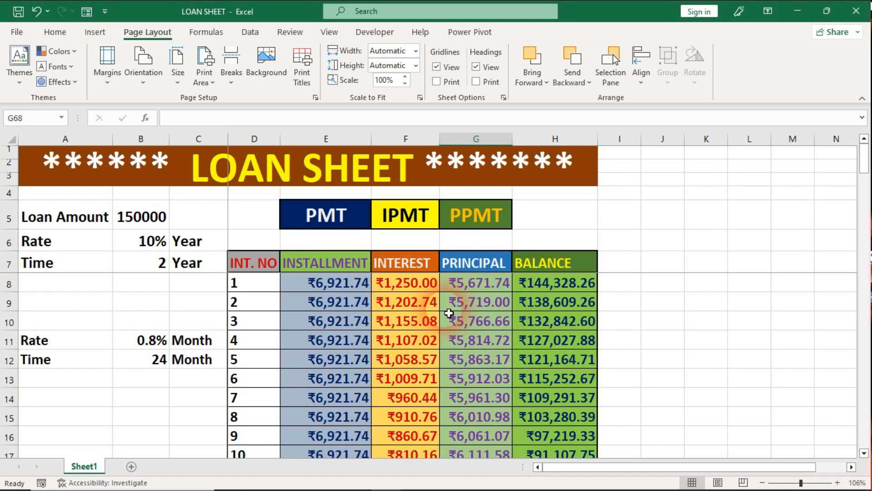
Copy the column headings from D7:H7 into row 37 above the Quarterly table, starting at D37.
scroll(449, 313, down, 8)
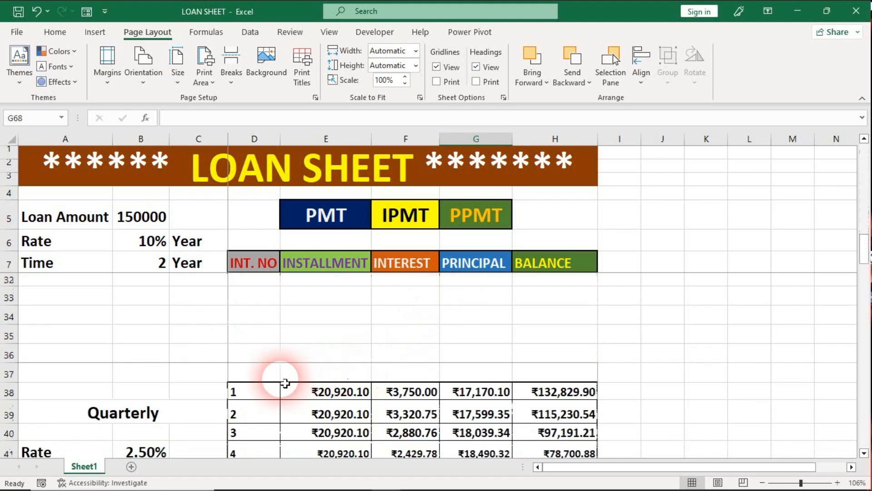
drag(258, 374, 551, 380)
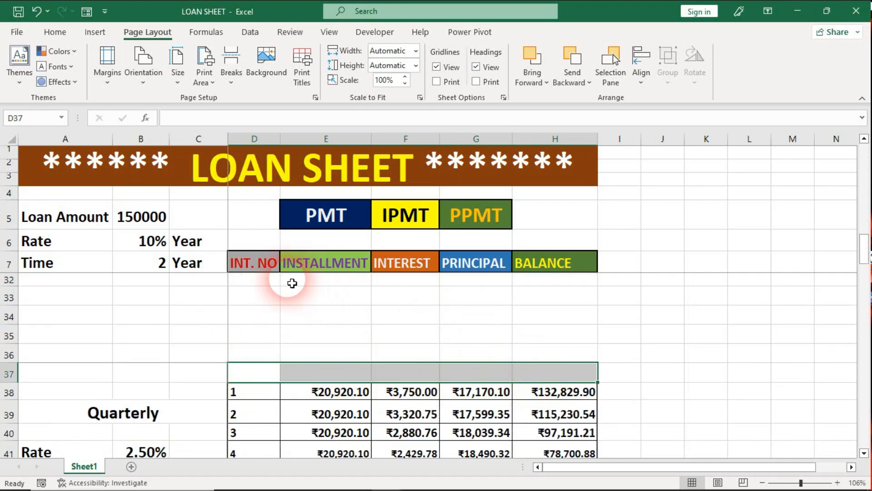
drag(250, 269, 580, 271)
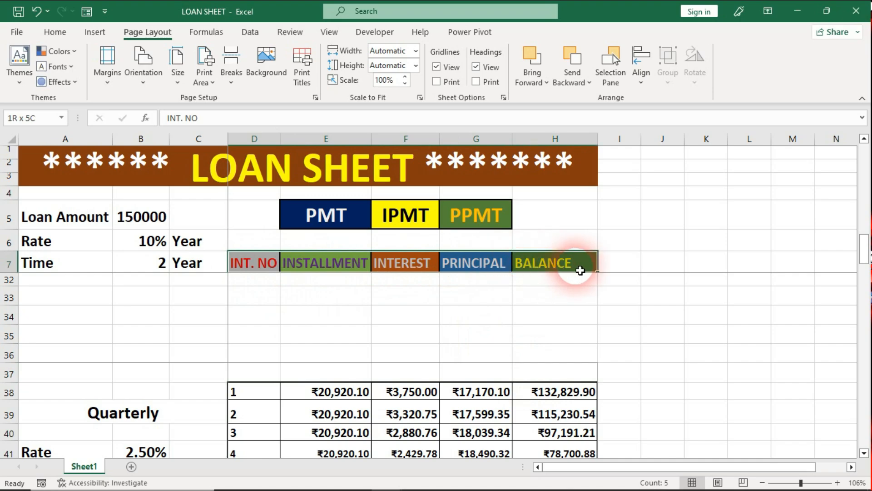
key(ctrl+c)
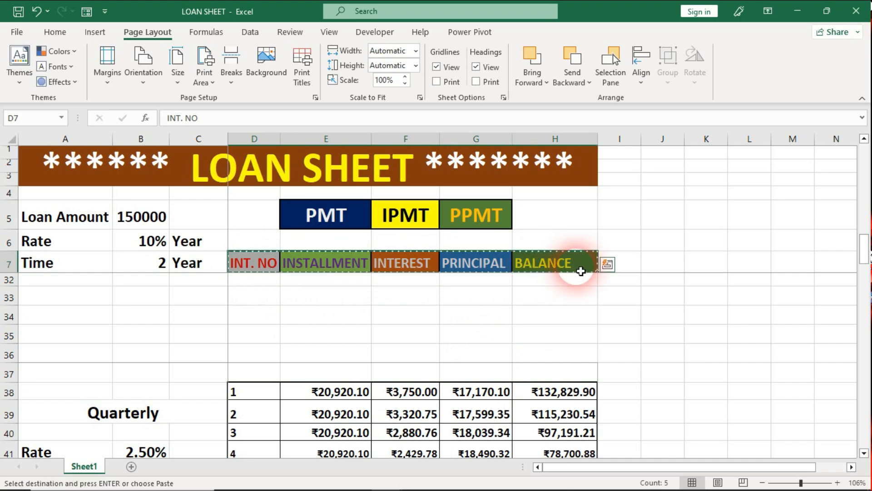
click(263, 369)
key(ctrl+v)
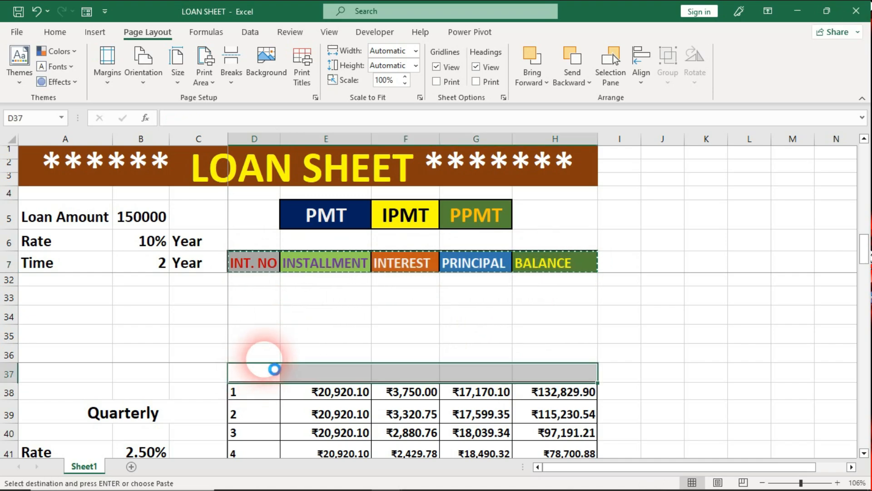
key(Escape)
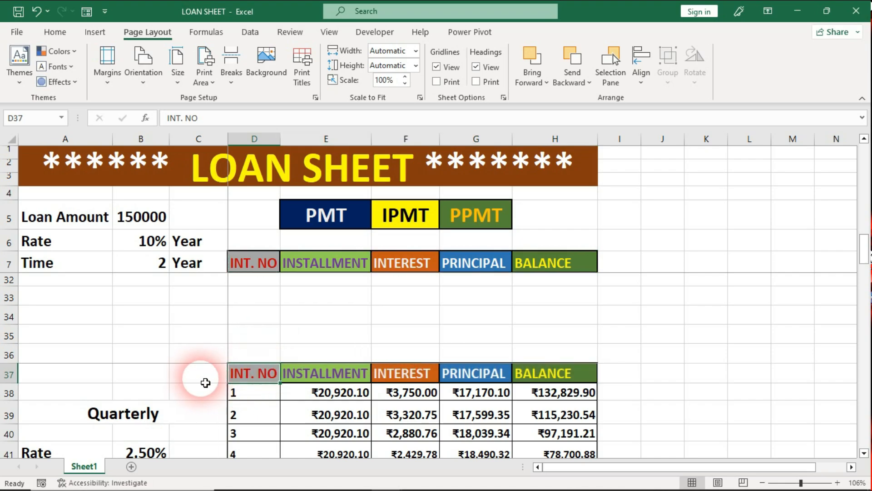
Preview the printout of the Quarterly print area with its column headings and return to the worksheet.
click(195, 383)
key(ctrl+p)
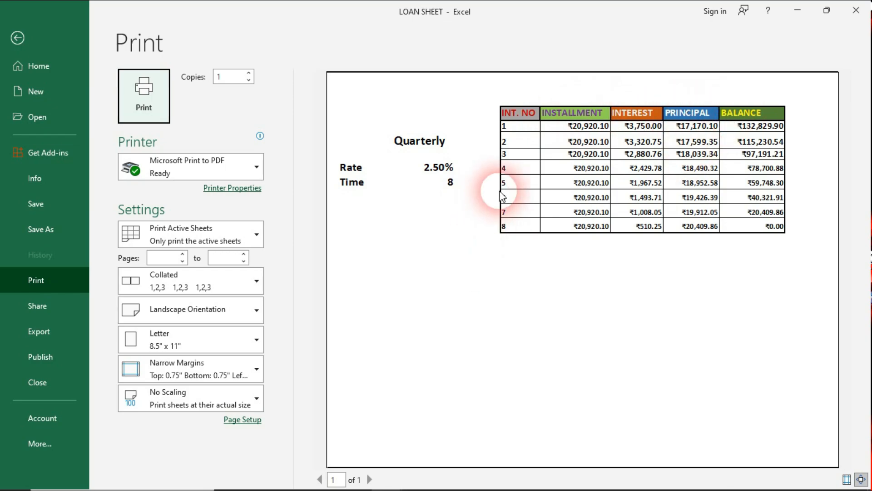
click(444, 253)
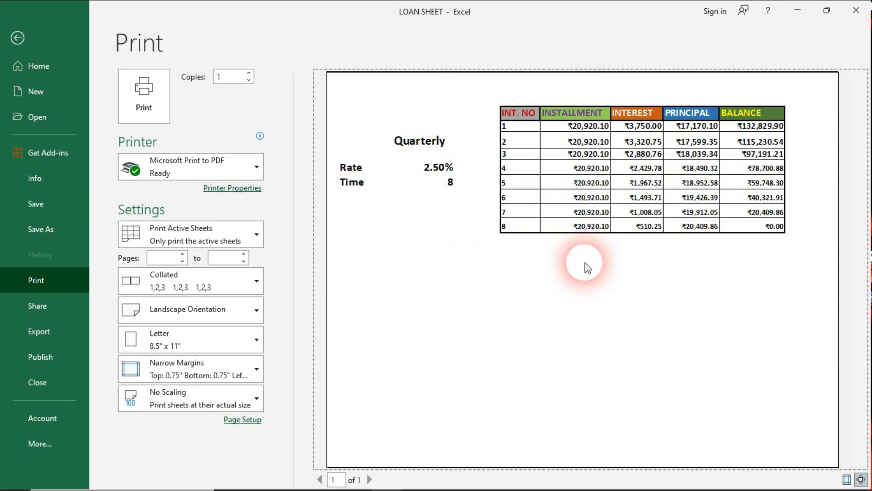
key(Escape)
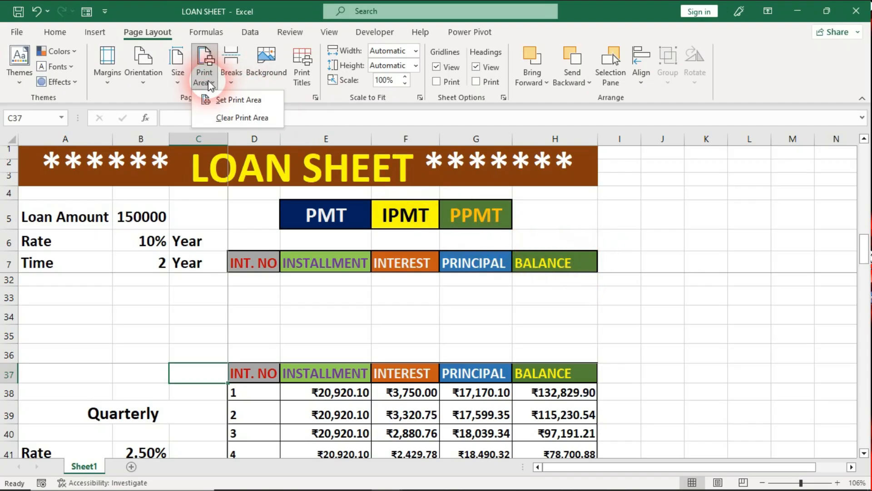
Clear the print area and page through the print preview of the whole sheet before returning to the worksheet.
click(251, 119)
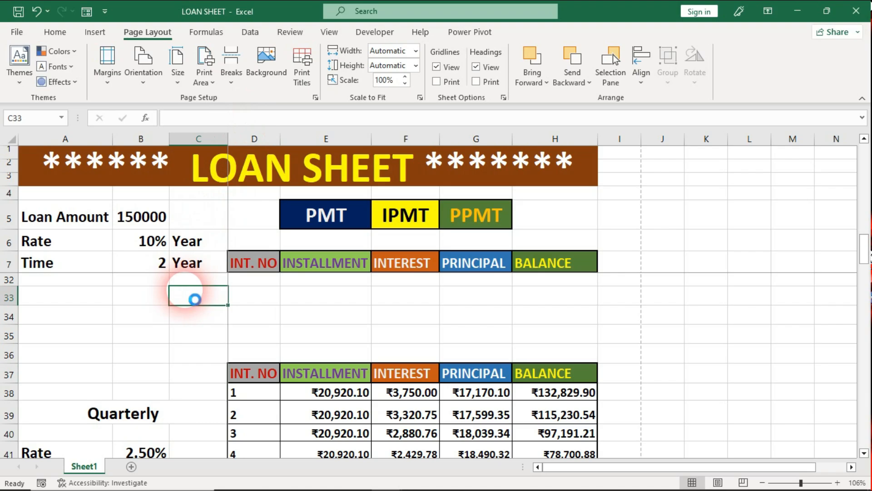
key(ctrl+p)
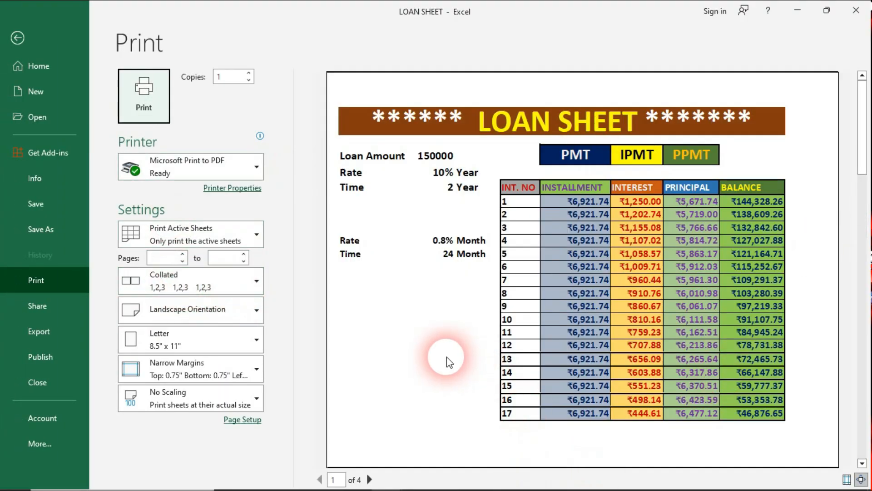
click(369, 480)
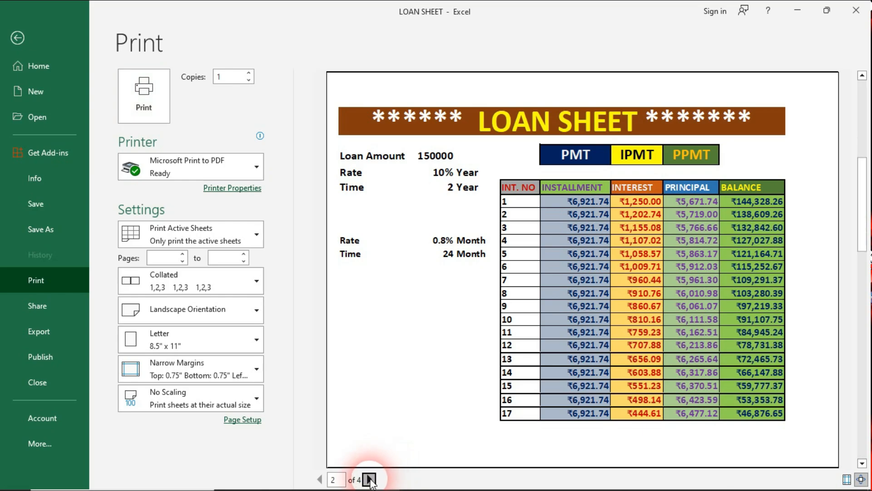
click(370, 480)
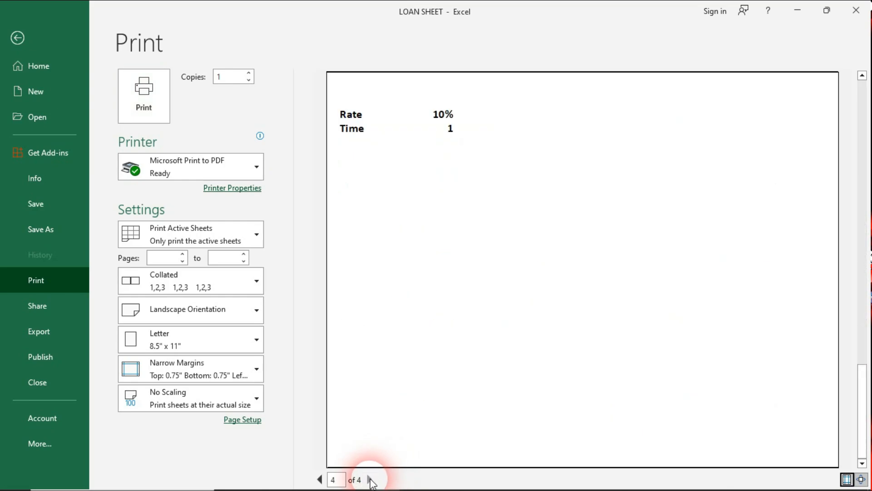
key(Escape)
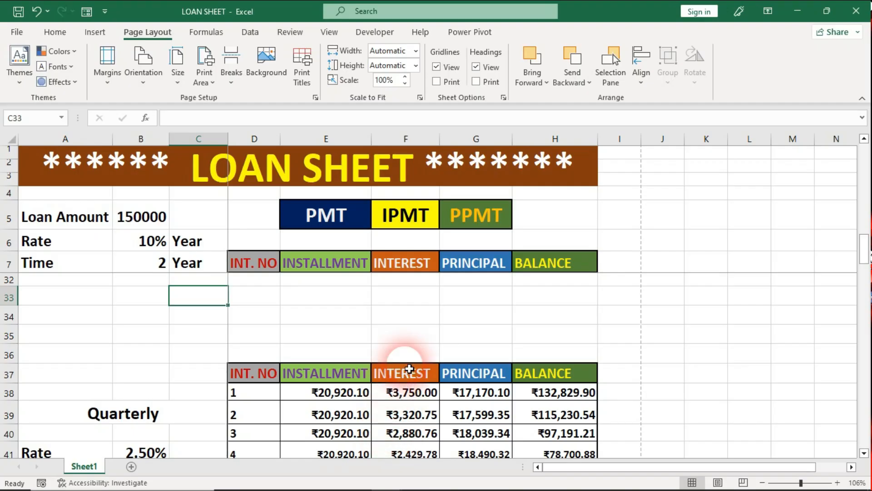
Set the page orientation of the loan sheet to Portrait and clear the selection in the monthly table.
scroll(407, 365, up, 8)
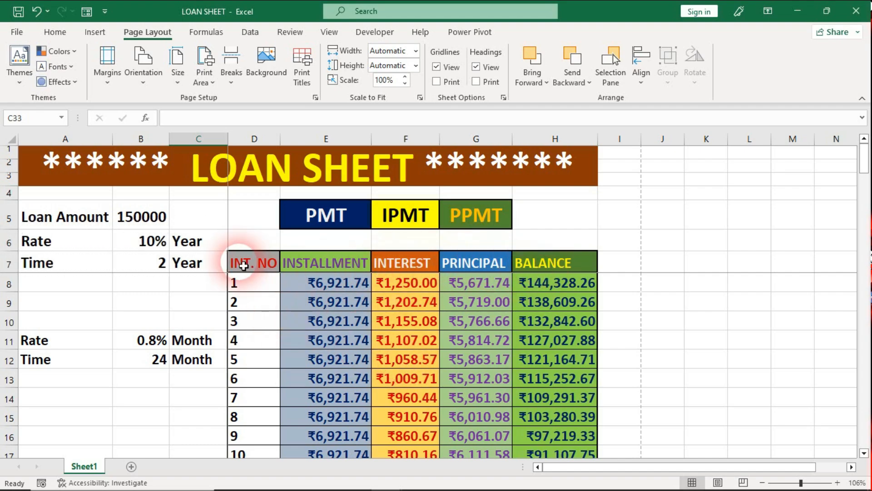
drag(242, 263, 349, 431)
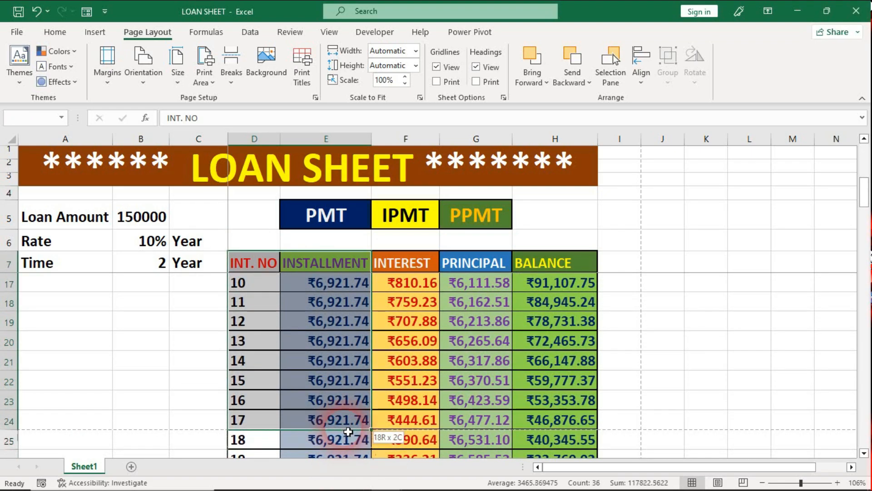
scroll(345, 409, up, 3)
click(144, 87)
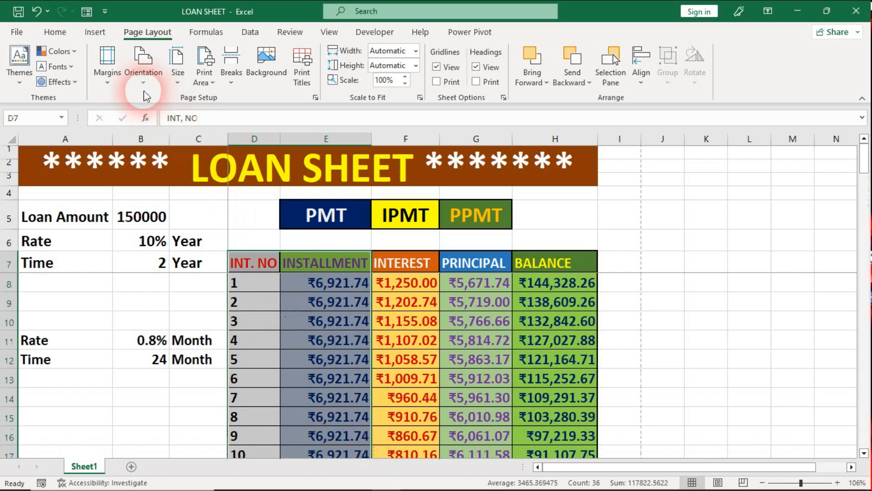
click(163, 136)
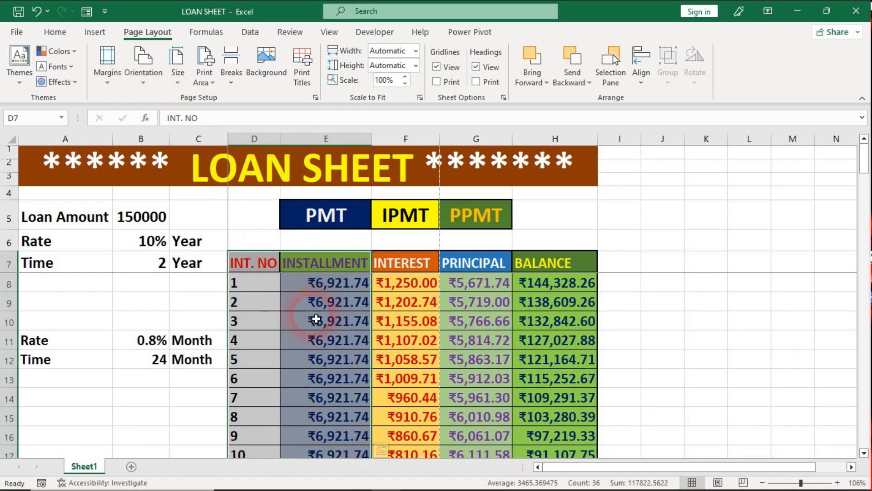
click(327, 303)
Set the INT. NO and INSTALLMENT columns of the monthly table, D7:E31, as the print area.
drag(239, 265, 349, 432)
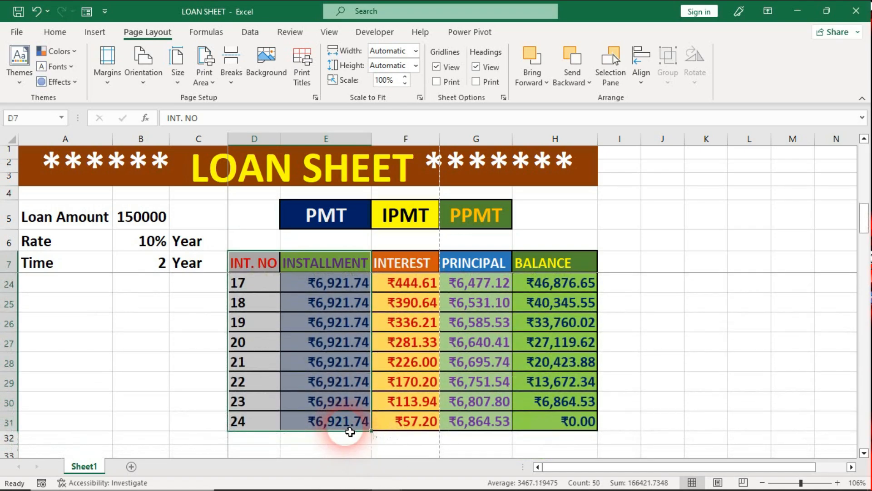
scroll(350, 432, up, 5)
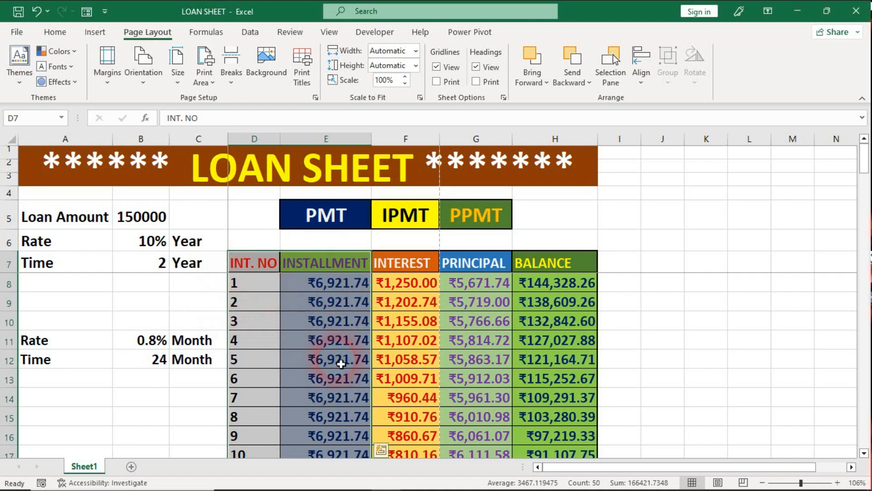
click(204, 73)
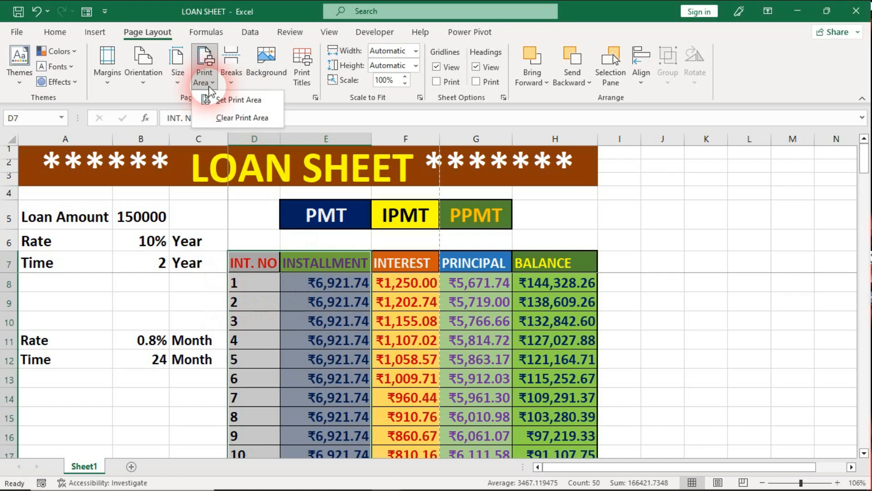
click(241, 101)
click(257, 305)
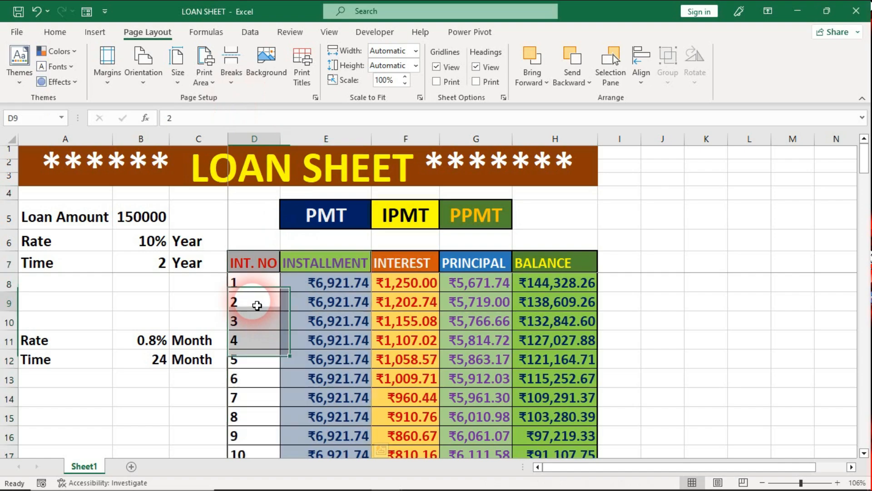
click(188, 301)
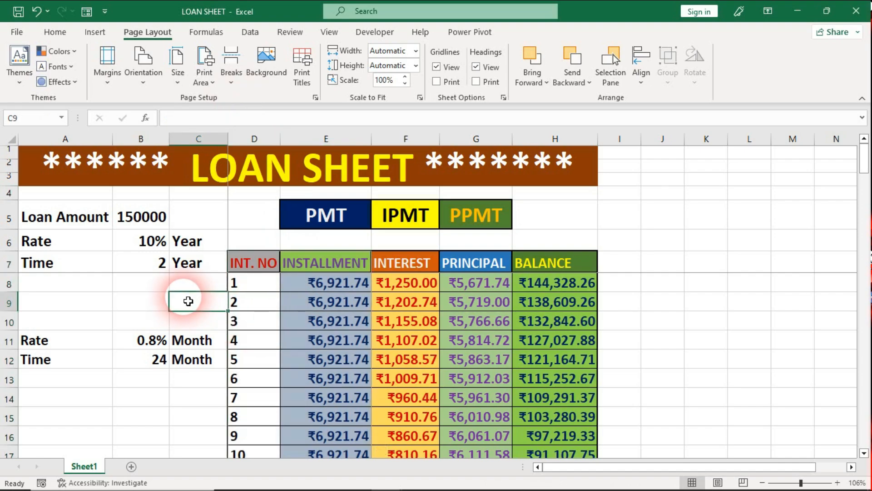
Preview the printout of the INT. NO and INSTALLMENT print area, then clear the print area.
key(ctrl+p)
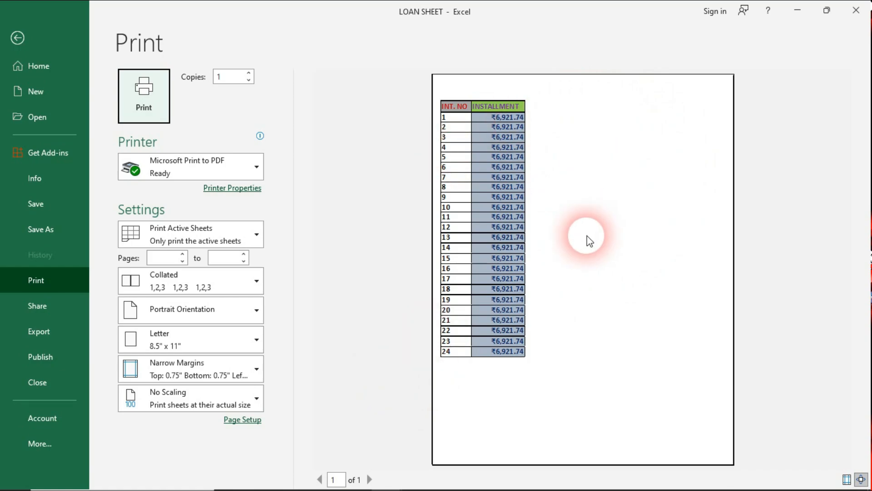
key(Escape)
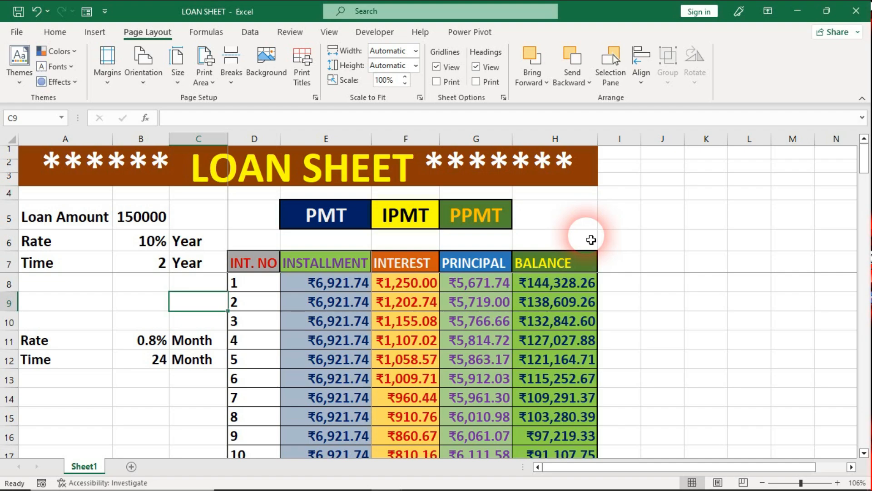
click(204, 73)
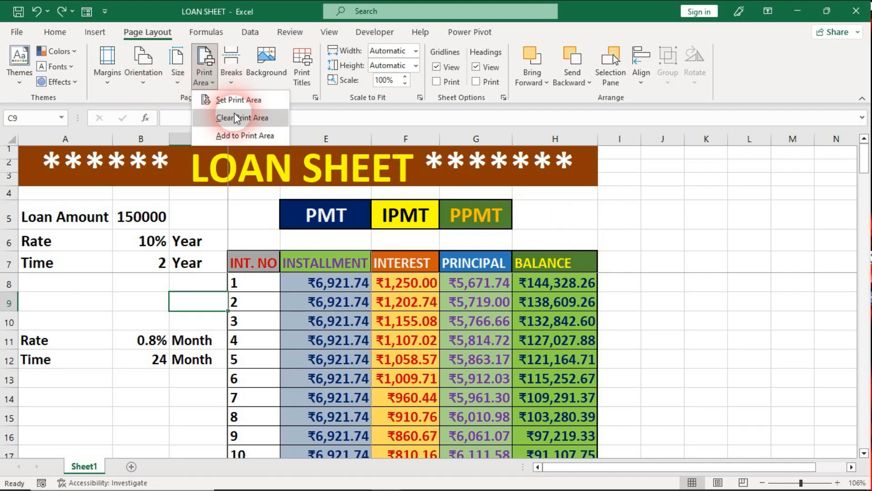
click(236, 118)
click(207, 281)
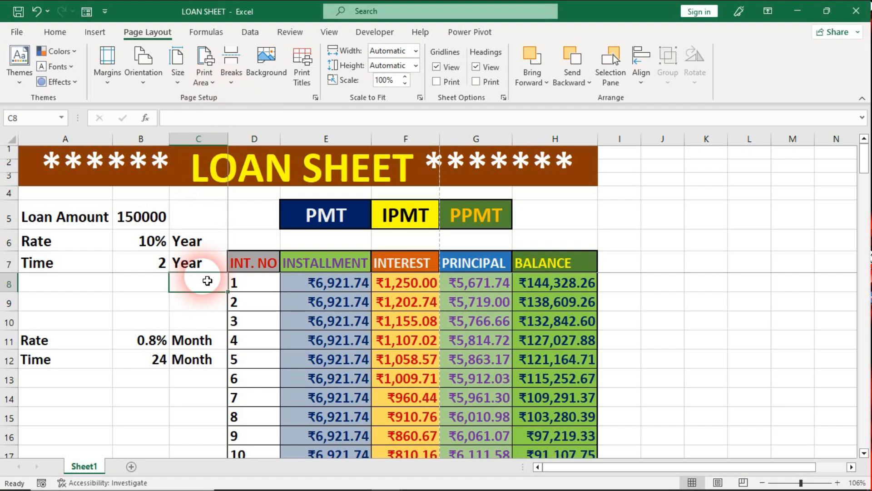
Page forward and back through the print preview of the whole loan sheet in portrait, then return to the worksheet.
key(ctrl+p)
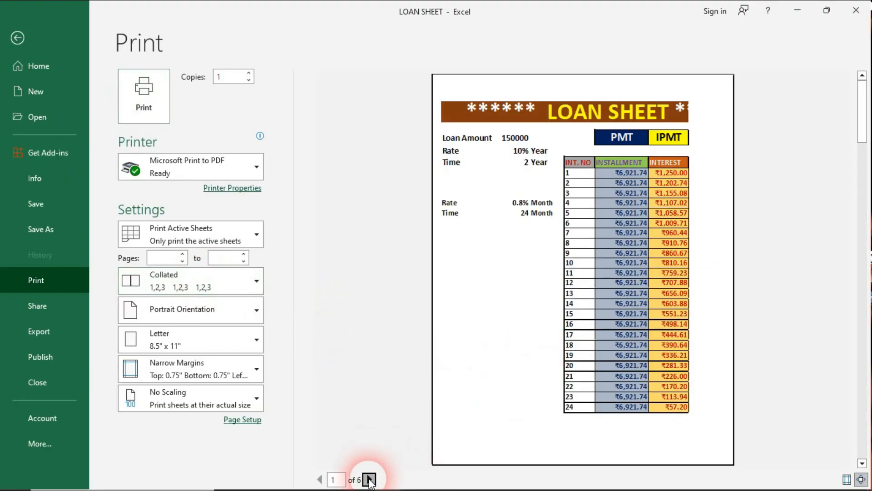
click(370, 478)
click(370, 479)
click(370, 479)
click(369, 479)
click(369, 479)
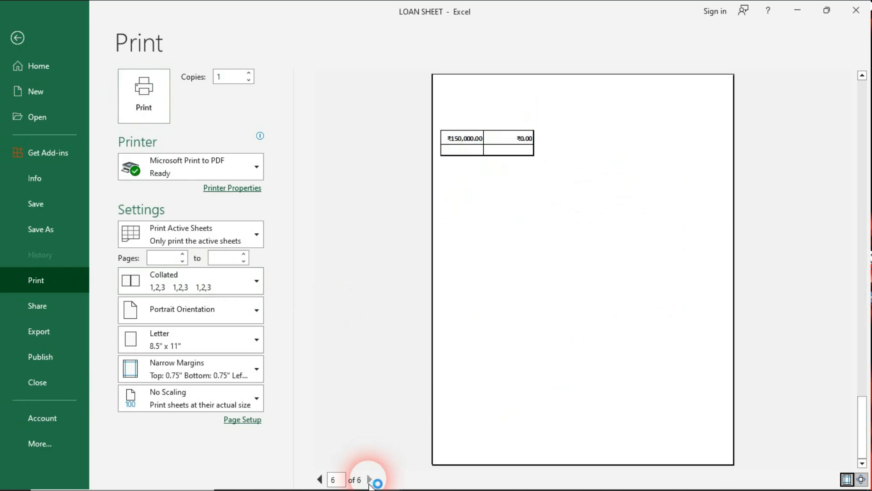
click(319, 480)
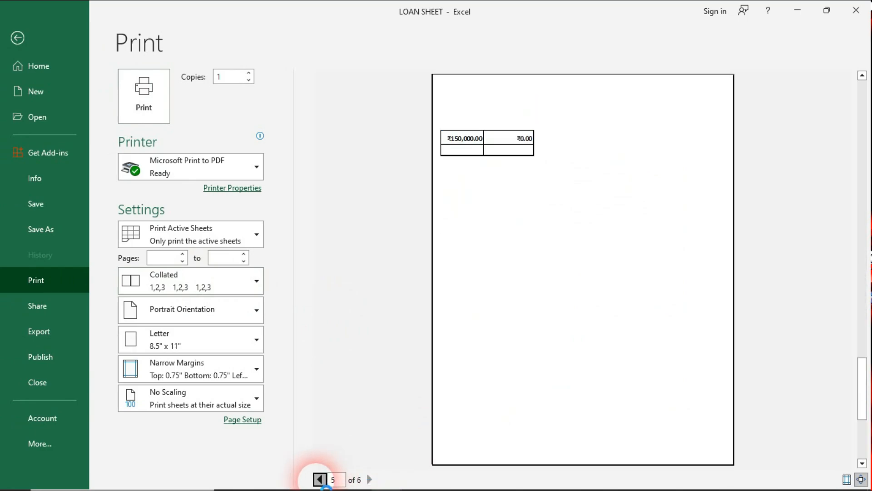
click(319, 479)
click(319, 481)
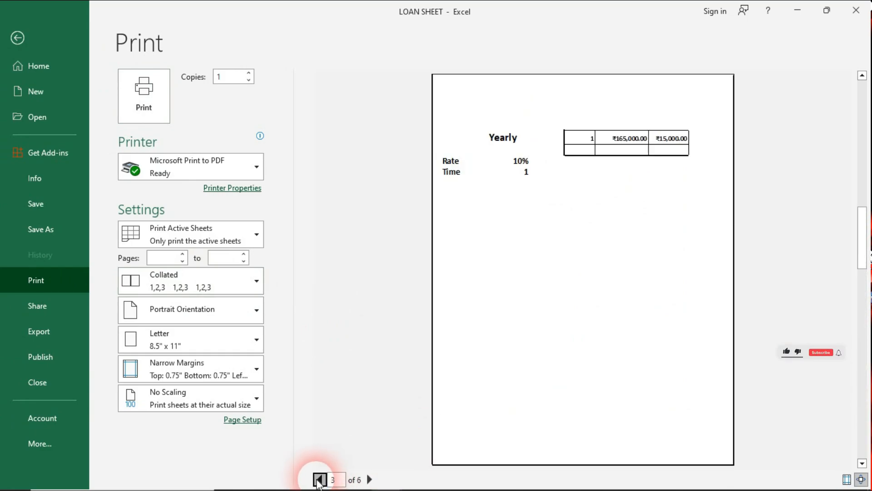
click(319, 479)
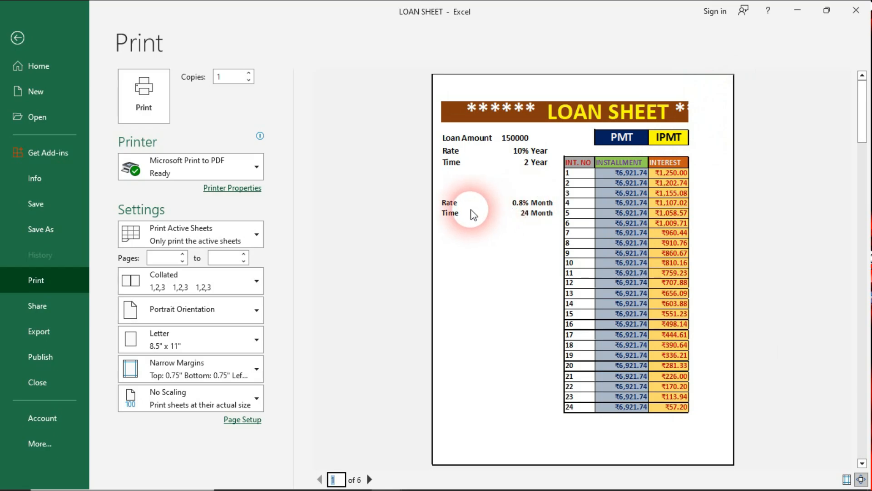
key(Escape)
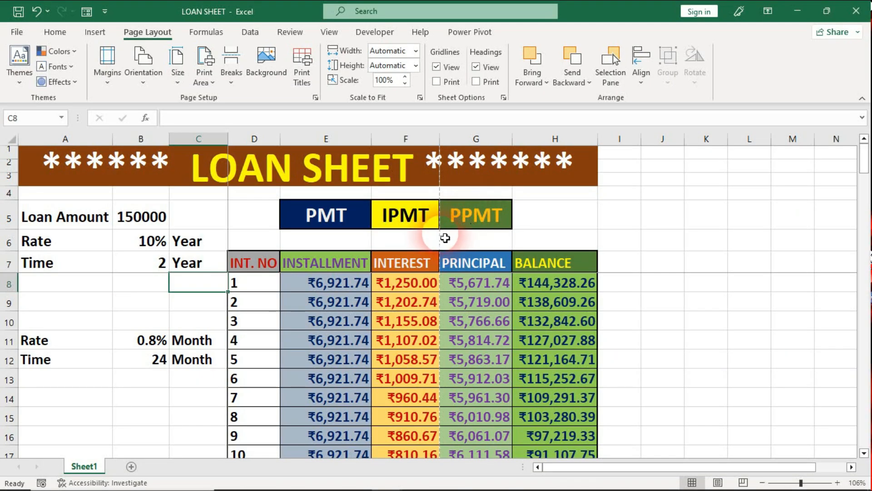
click(205, 84)
click(237, 87)
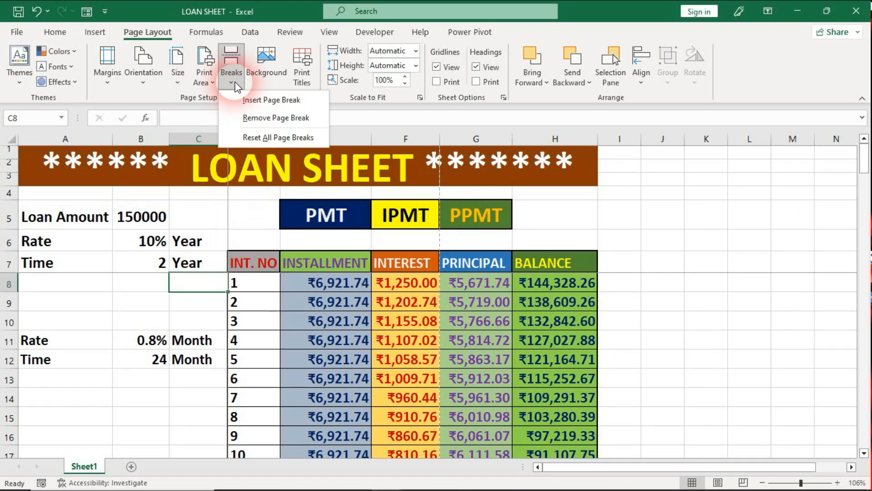
click(240, 231)
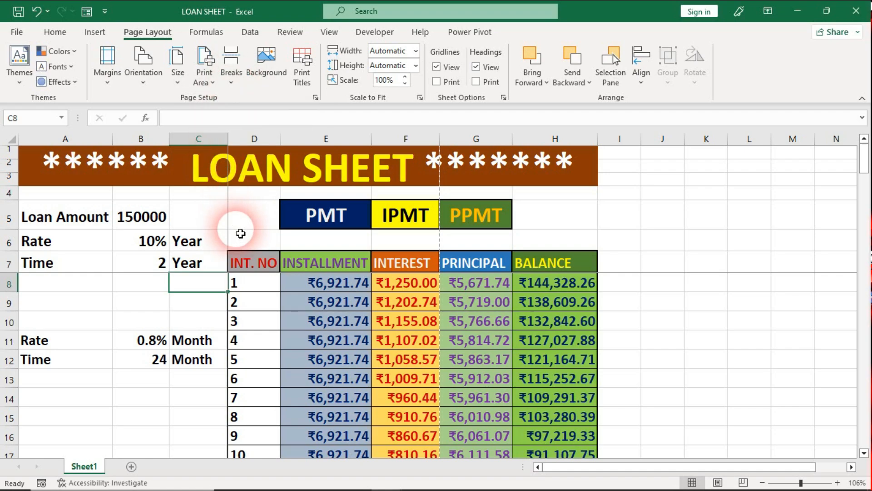
click(411, 239)
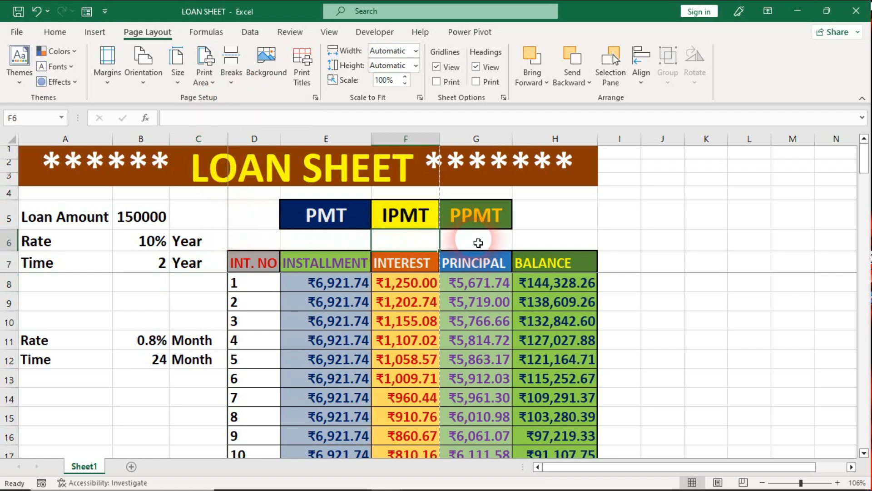
click(467, 249)
click(564, 226)
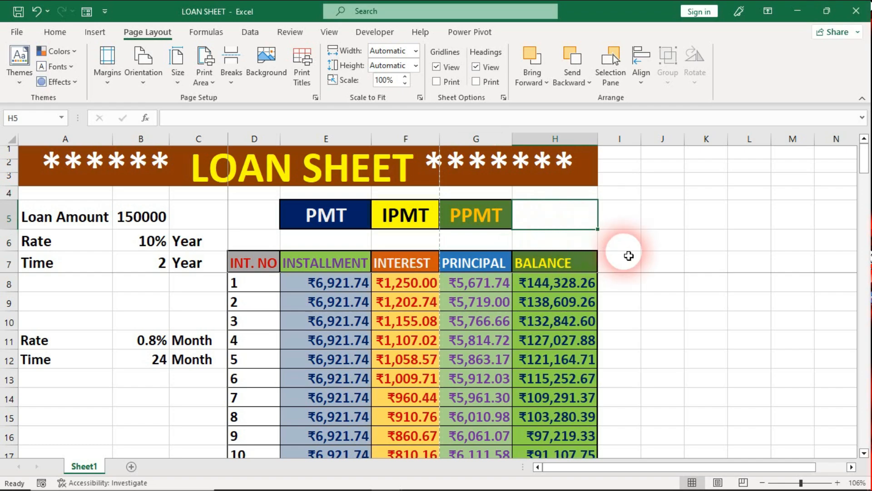
click(636, 260)
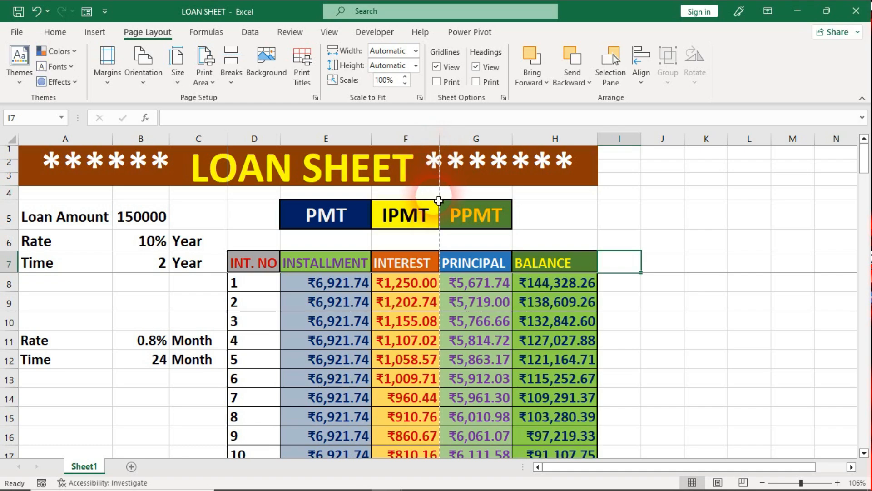
Examine where the dashed automatic page-break lines divide the monthly, quarterly and half-yearly tables into print pages.
scroll(455, 382, down, 6)
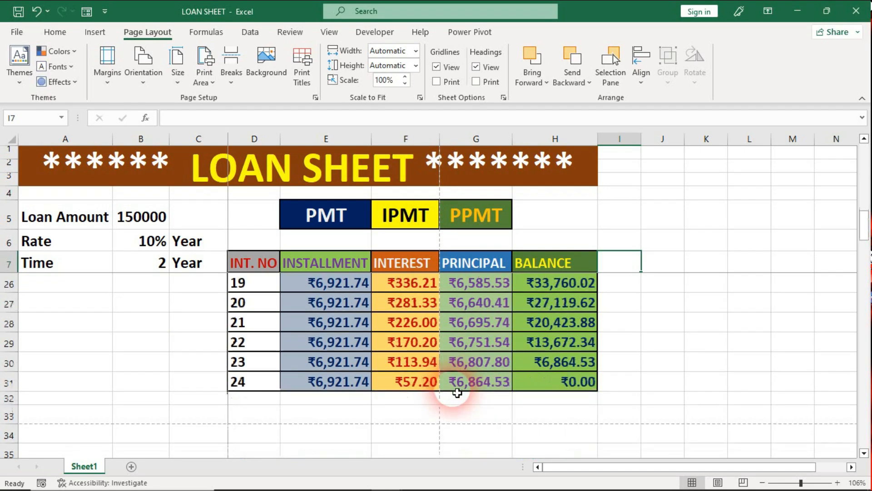
scroll(457, 392, down, 2)
scroll(448, 367, up, 1)
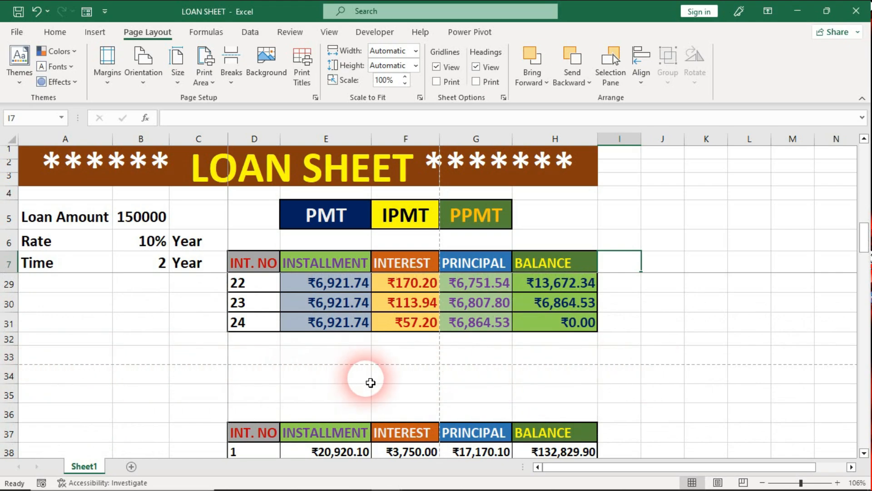
drag(429, 362, 48, 217)
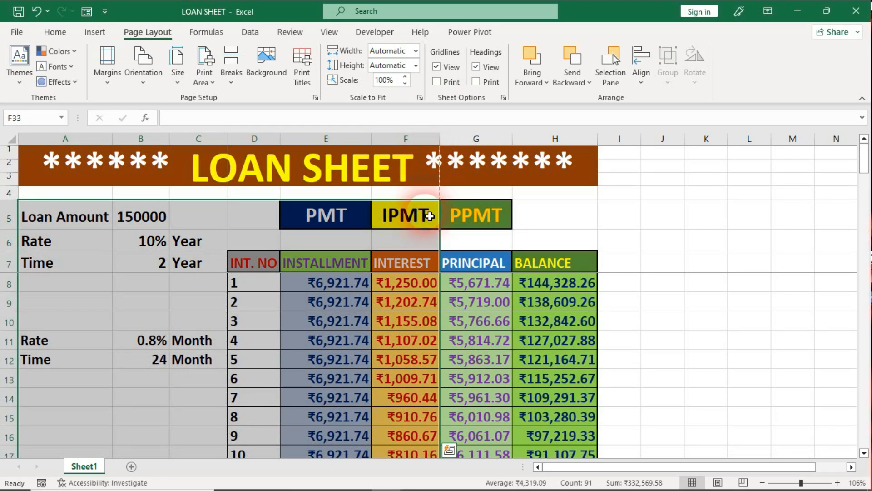
scroll(427, 383, down, 7)
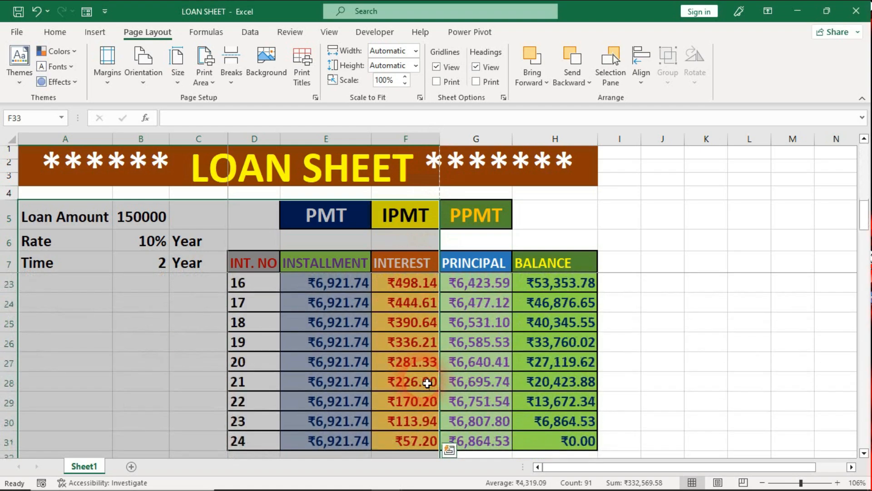
click(418, 383)
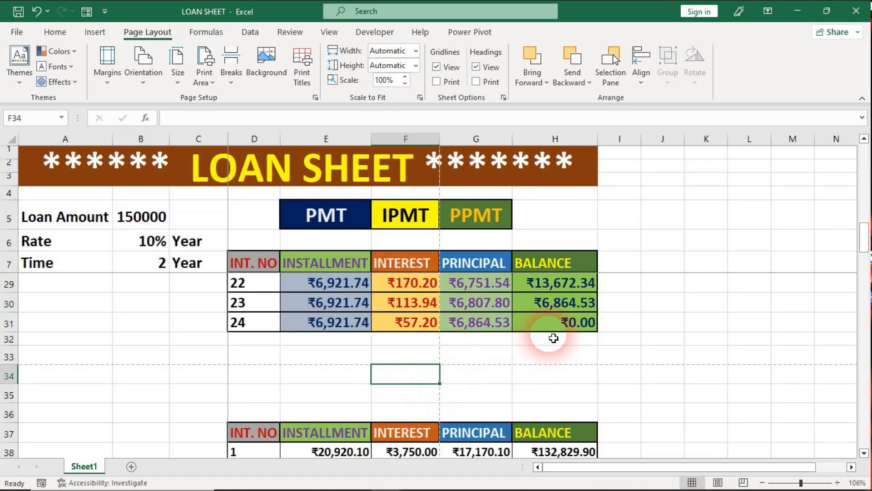
click(605, 336)
scroll(608, 340, down, 1)
click(352, 357)
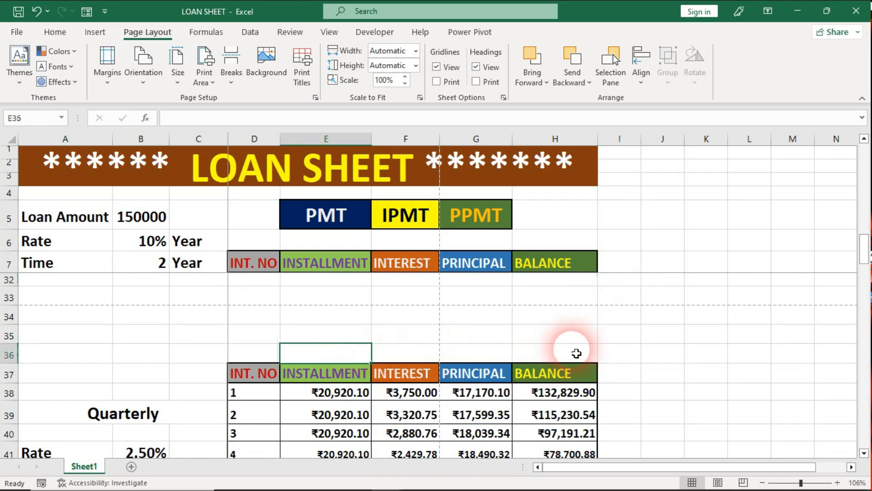
click(577, 353)
scroll(577, 353, down, 3)
scroll(576, 353, down, 3)
click(303, 360)
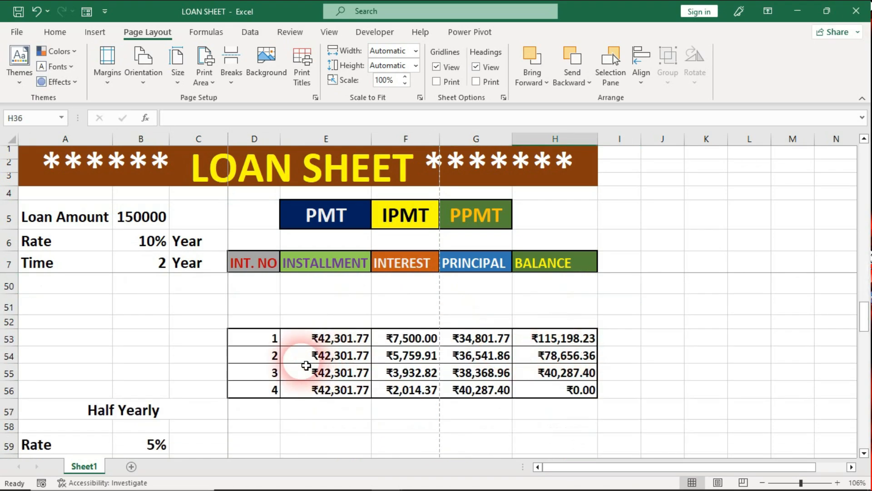
click(504, 366)
scroll(509, 371, down, 2)
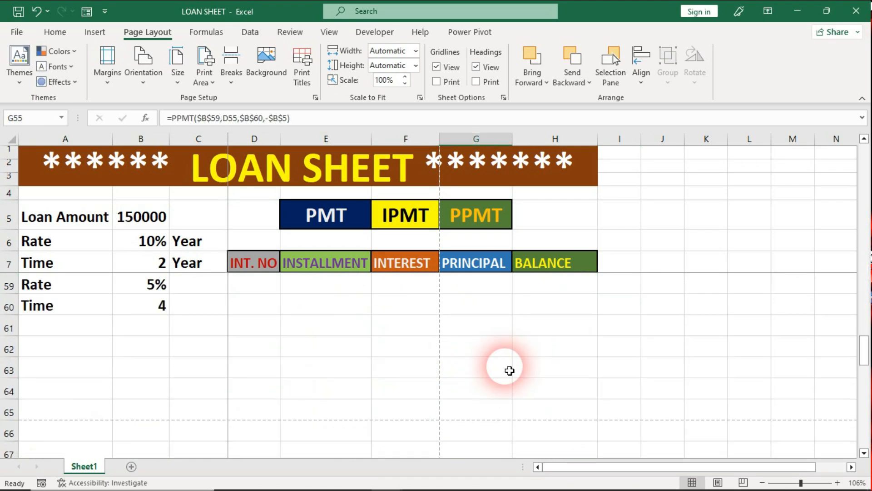
scroll(510, 370, up, 16)
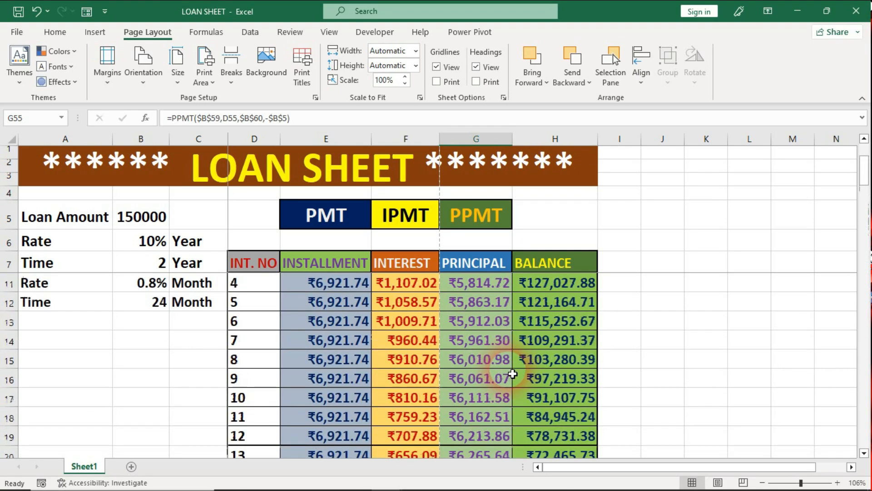
scroll(512, 374, up, 1)
Compare the page divisions with the print preview by viewing each page from 1 to 6, then return to the worksheet.
key(ctrl+p)
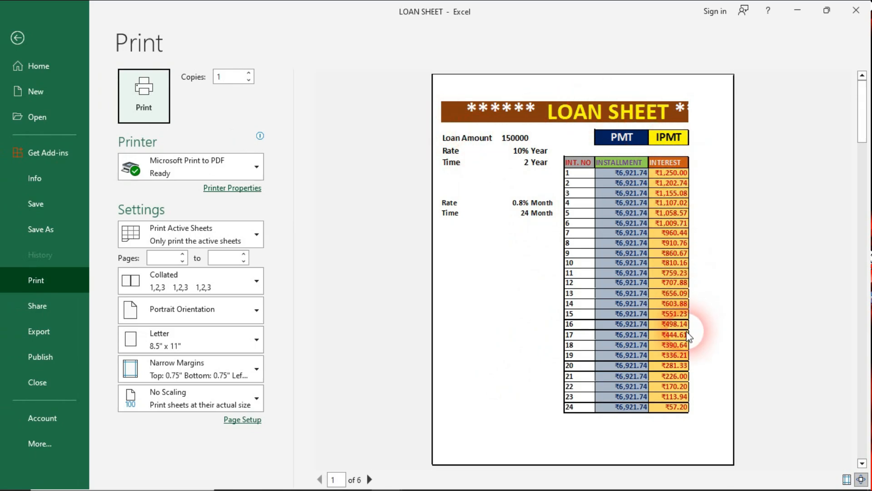
click(370, 479)
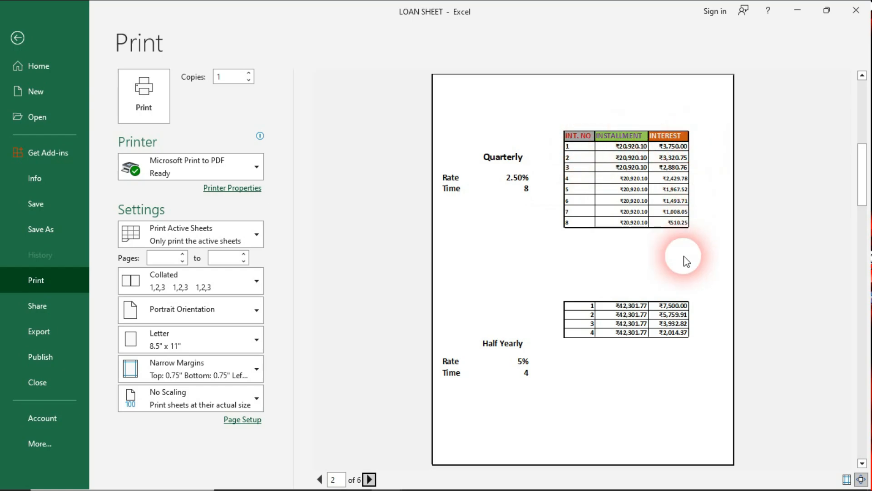
click(370, 480)
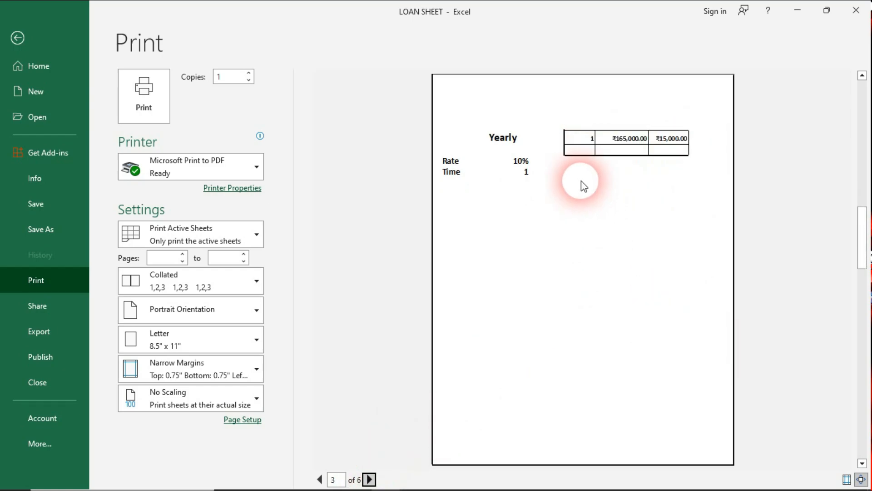
click(370, 479)
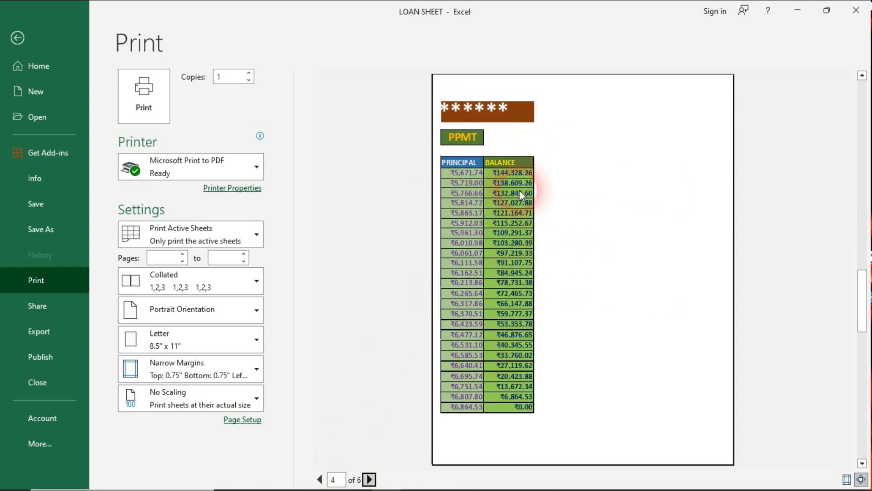
click(370, 480)
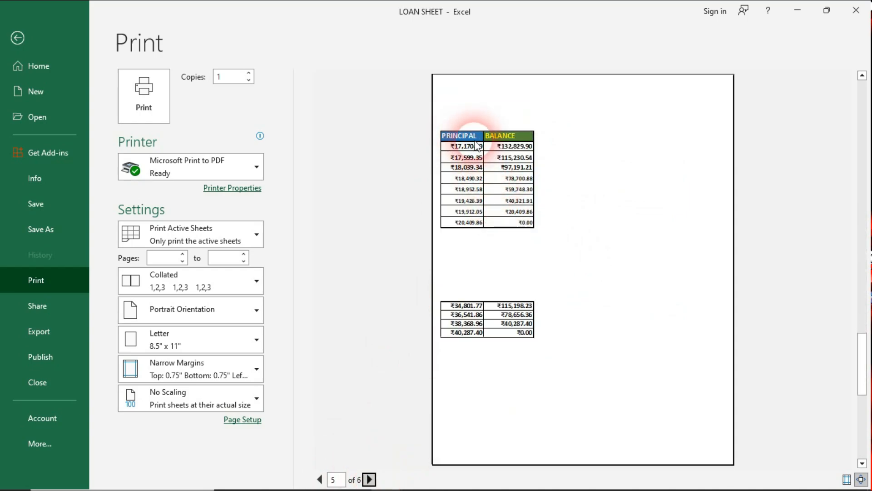
click(370, 479)
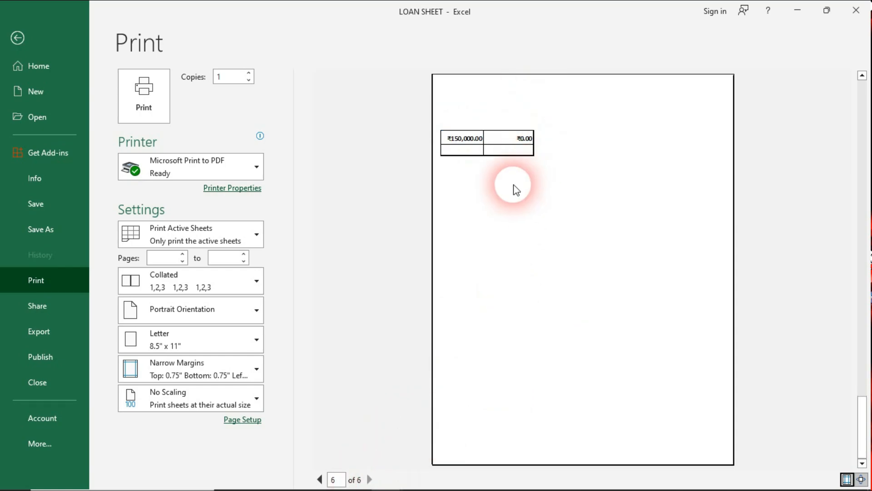
key(Escape)
Return to the top of the loan sheet and close the LOAN SHEET workbook.
text(`)
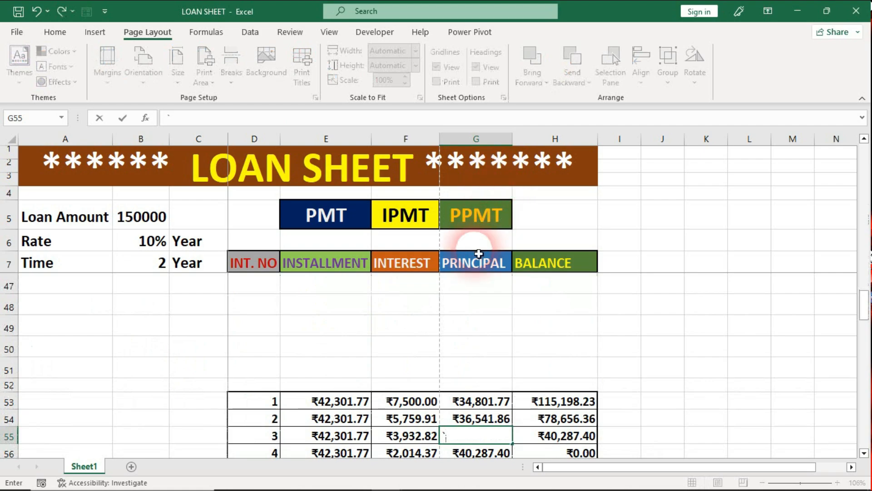
scroll(479, 254, up, 13)
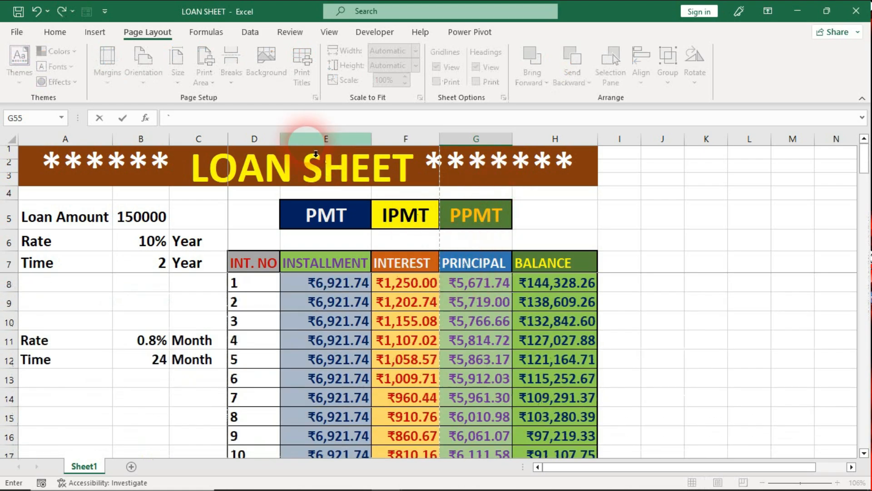
click(283, 193)
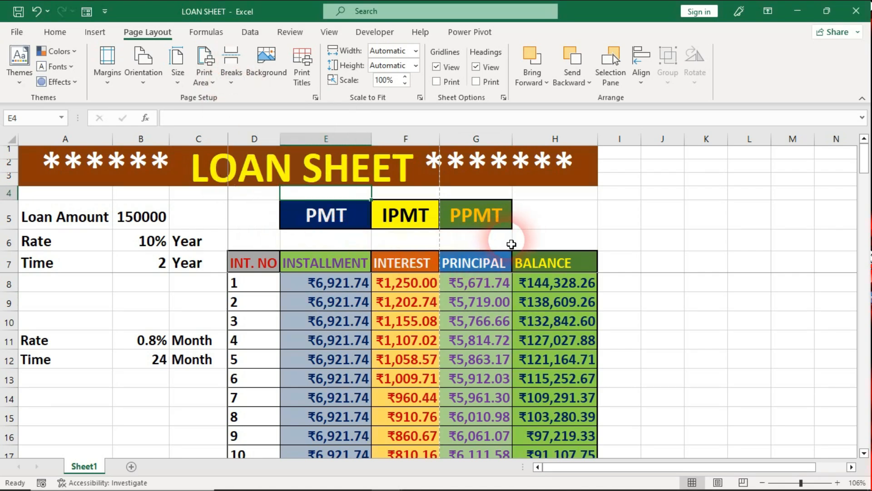
click(523, 244)
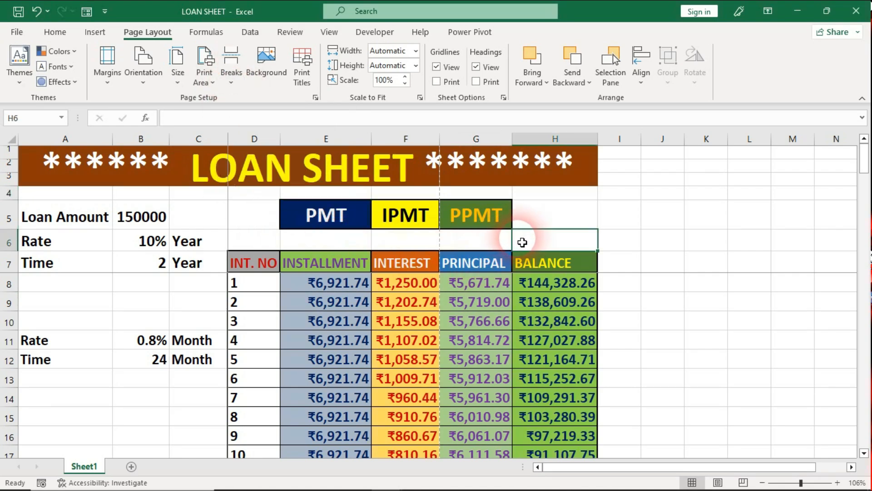
key(ctrl+w)
click(447, 268)
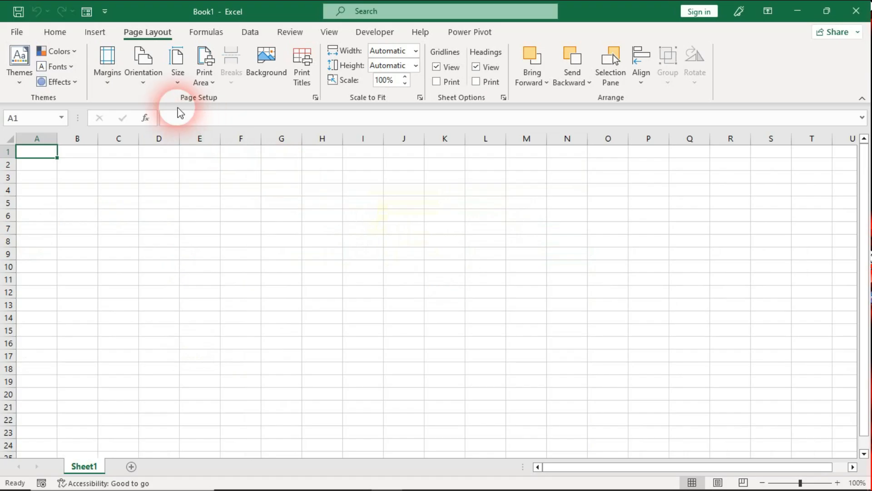
Reopen the LOAN SHEET workbook from the recent files and look over the loan table.
click(16, 32)
click(157, 293)
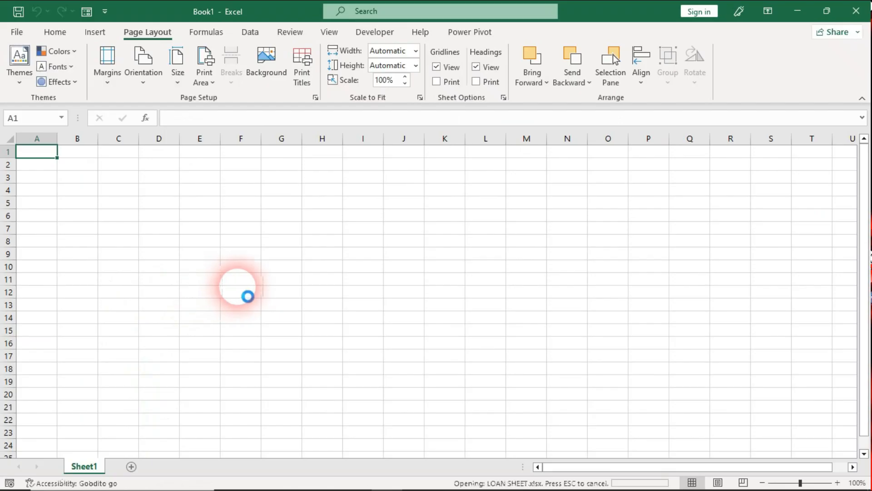
scroll(479, 351, down, 5)
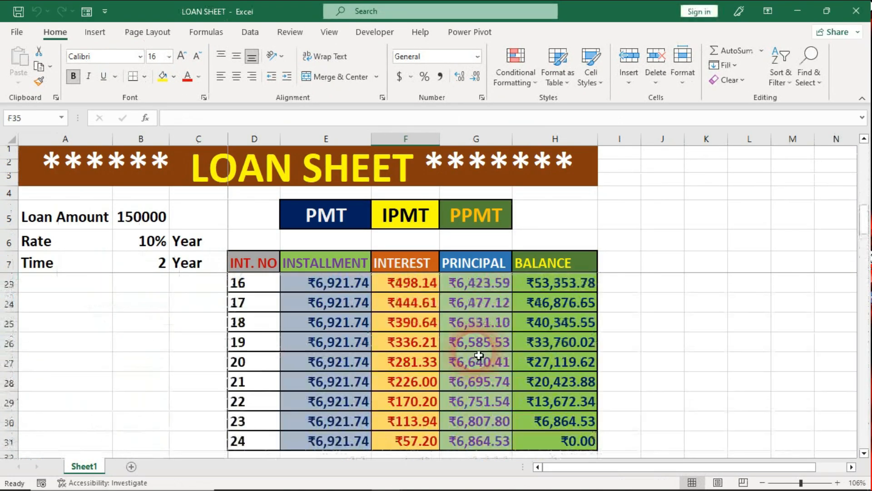
scroll(479, 351, up, 5)
Insert a manual page break at cell C9 of the loan sheet.
click(183, 305)
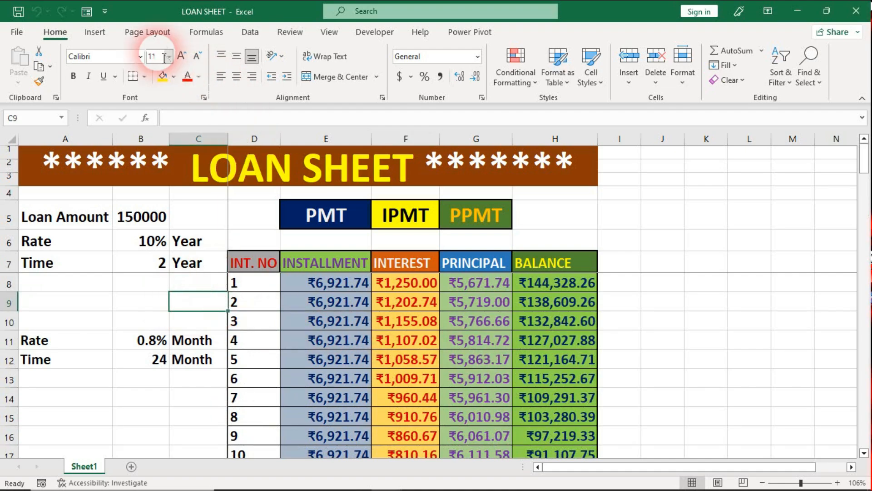
click(147, 32)
click(222, 82)
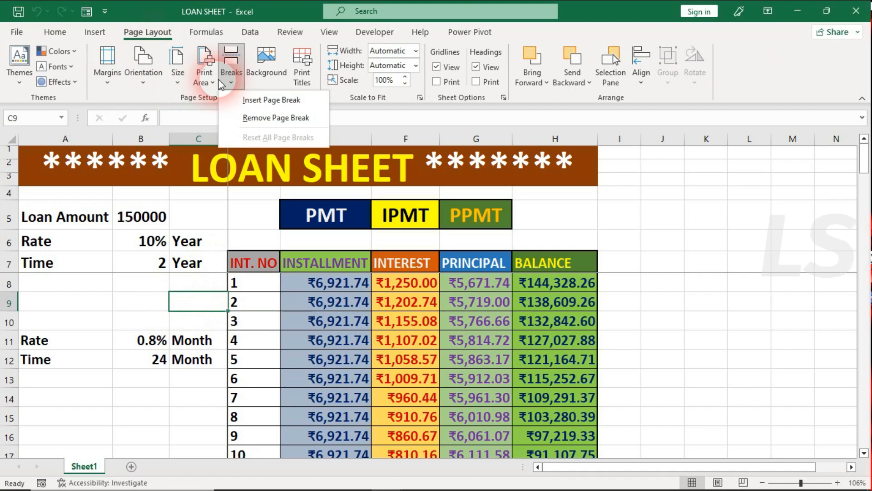
click(314, 106)
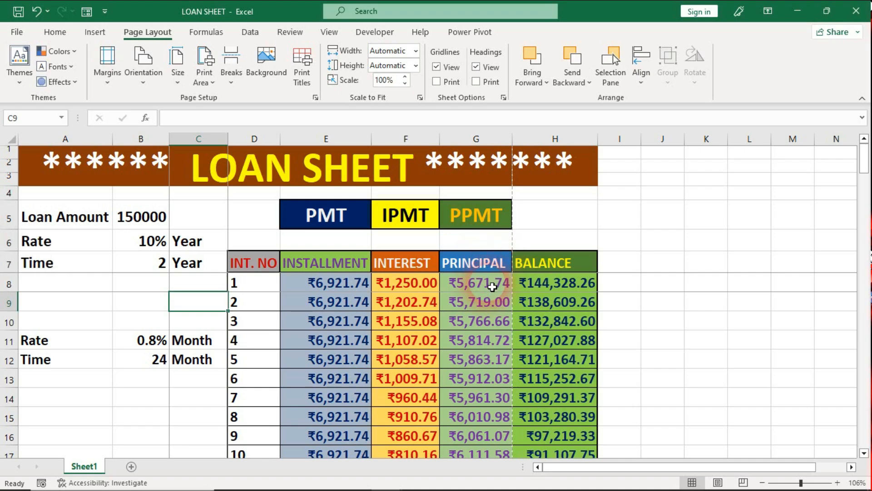
Examine where the manual and automatic page-break lines divide the monthly, quarterly and yearly tables, then return to the top of the sheet.
scroll(495, 296, down, 8)
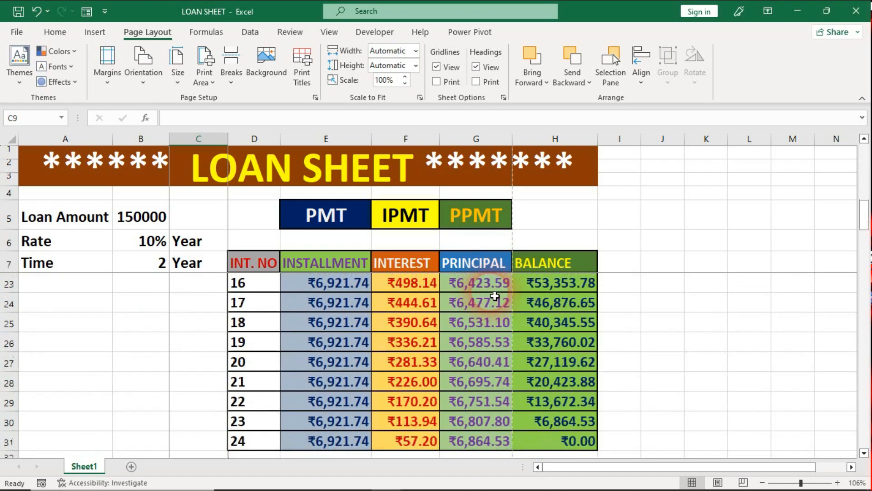
scroll(500, 331, down, 8)
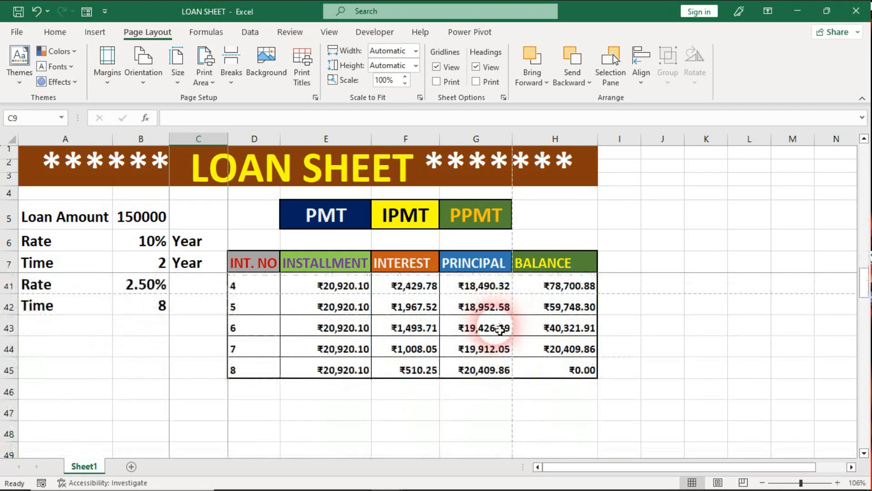
scroll(507, 357, down, 5)
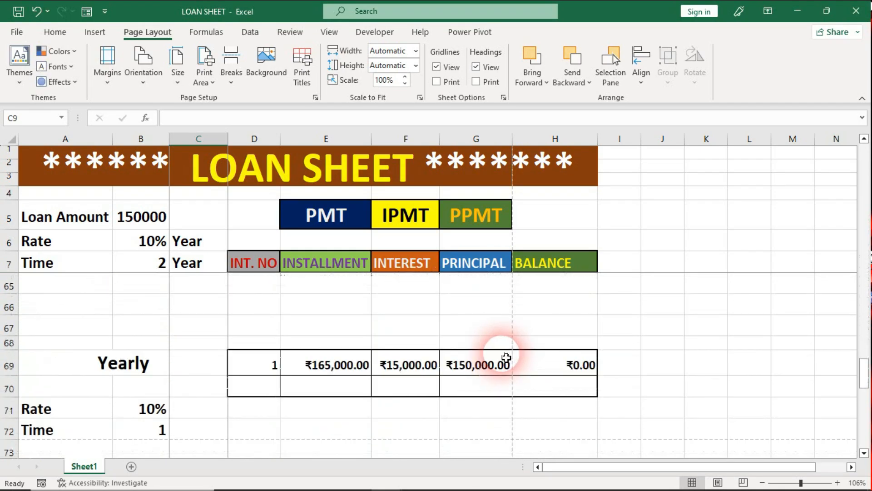
scroll(504, 356, up, 2)
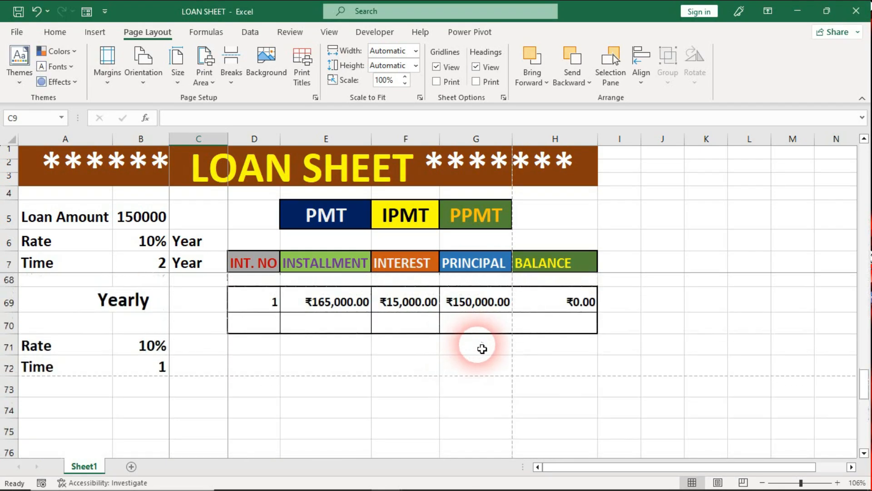
scroll(481, 348, up, 9)
scroll(483, 348, up, 1)
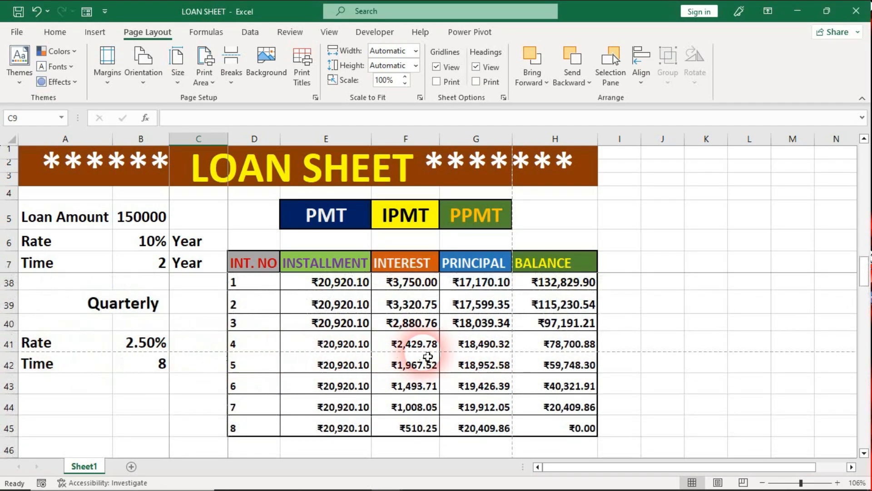
scroll(427, 356, up, 7)
scroll(429, 357, up, 3)
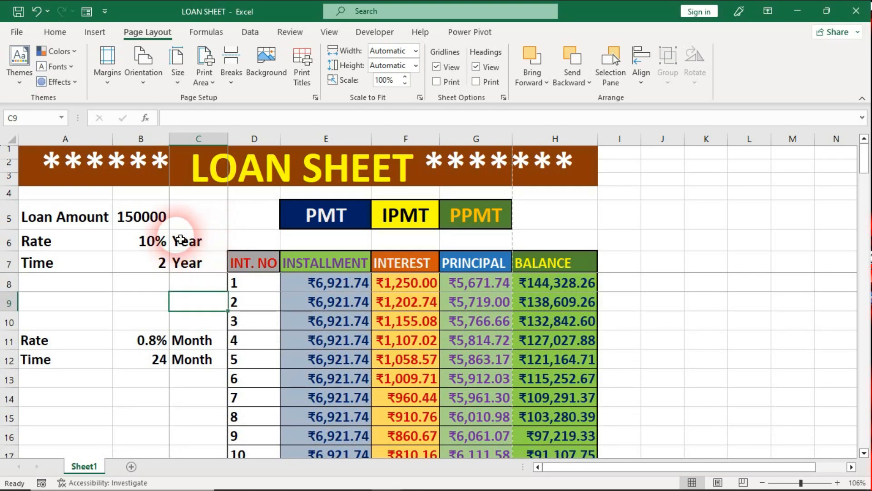
Page through the print preview to see how the break at C9 splits the loan sheet, then return to the worksheet.
key(ctrl+p)
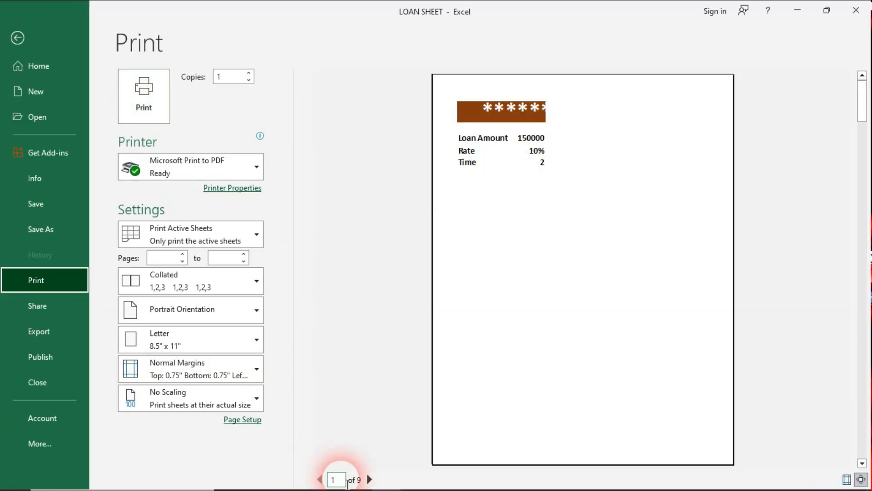
click(370, 480)
click(370, 480)
click(371, 480)
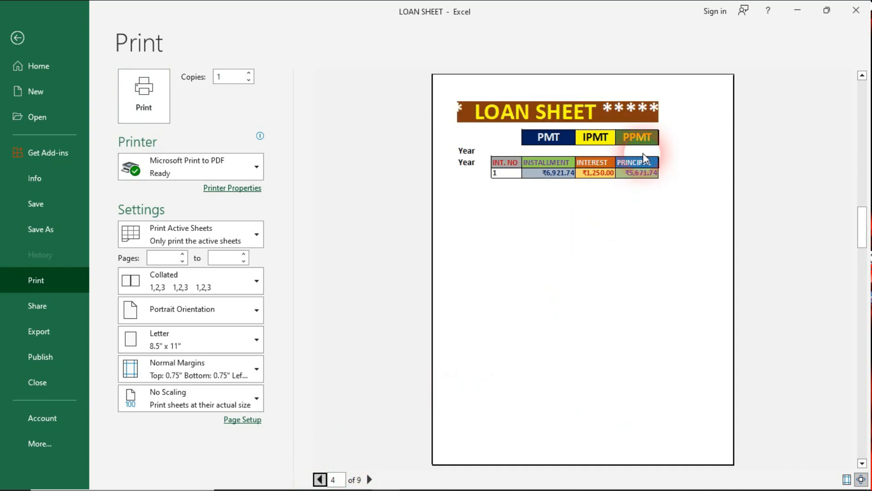
click(370, 480)
click(370, 480)
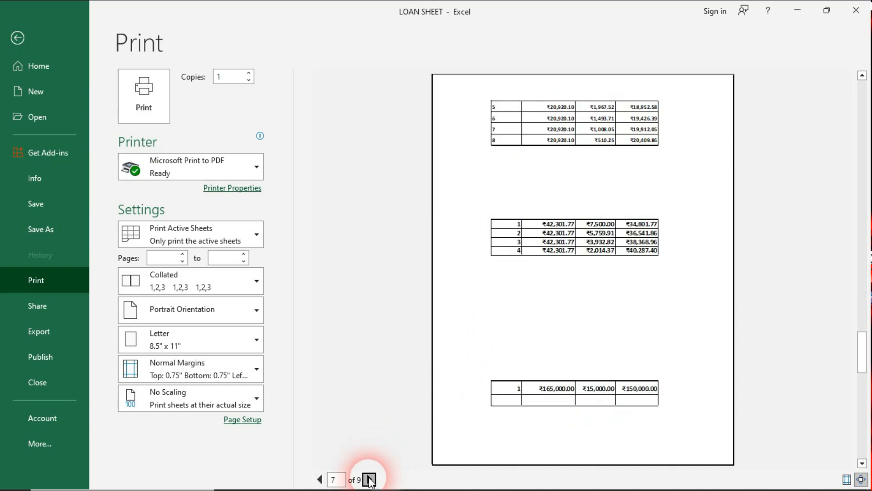
key(Escape)
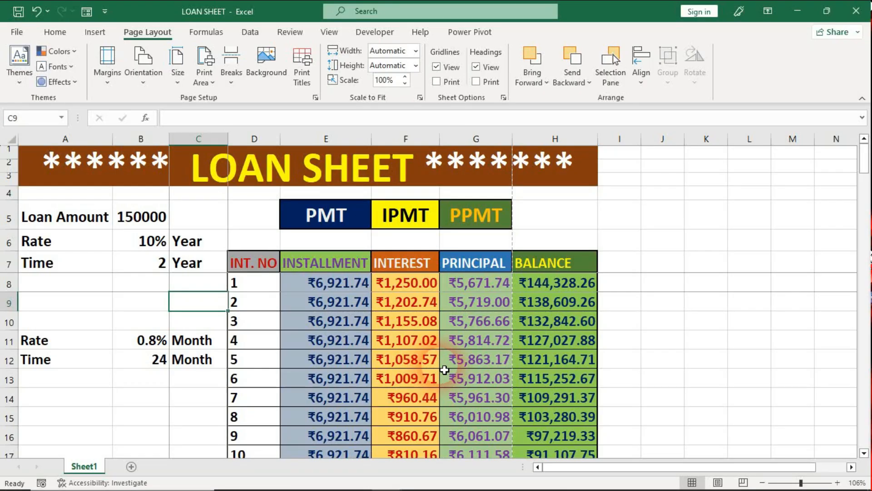
Remove the manual page break from the loan sheet.
click(405, 321)
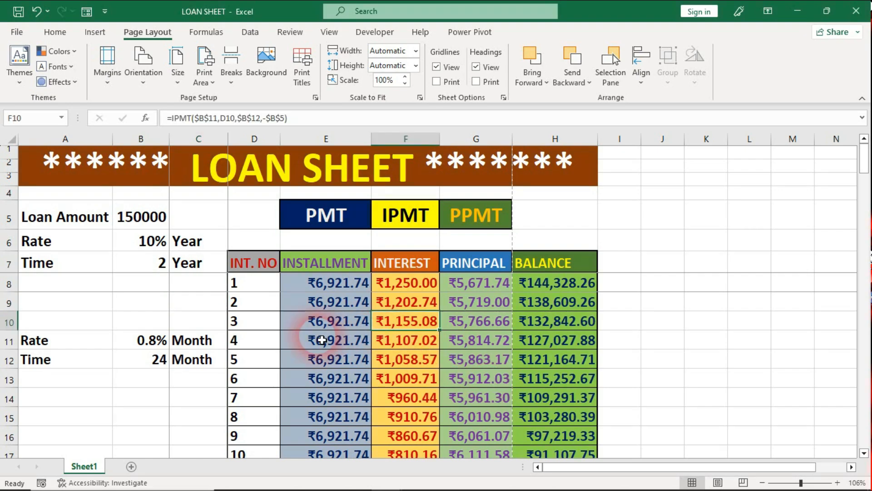
click(231, 73)
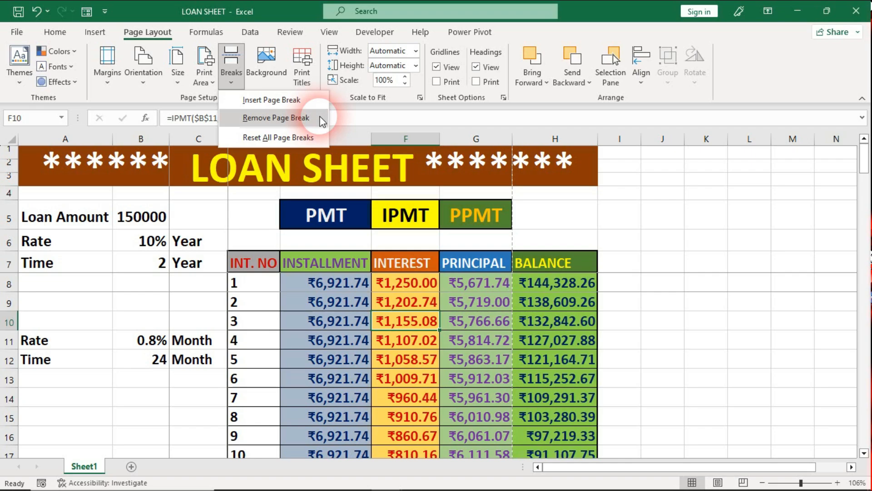
click(276, 118)
click(482, 239)
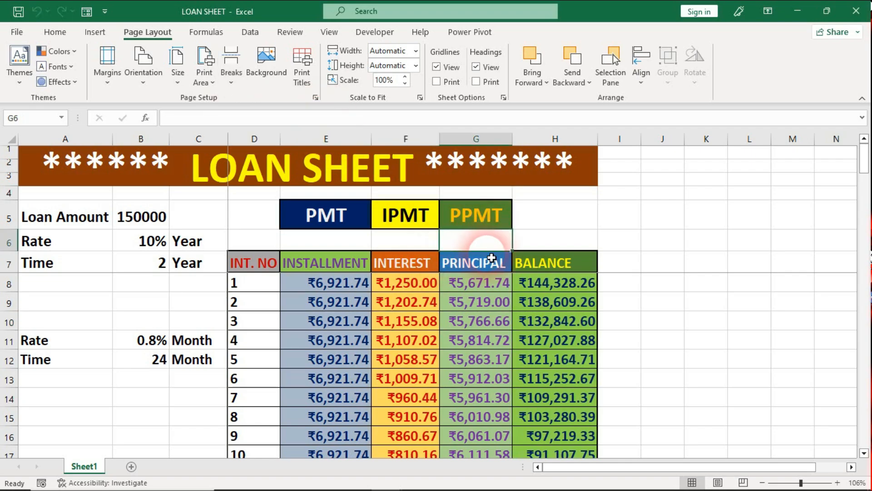
click(588, 227)
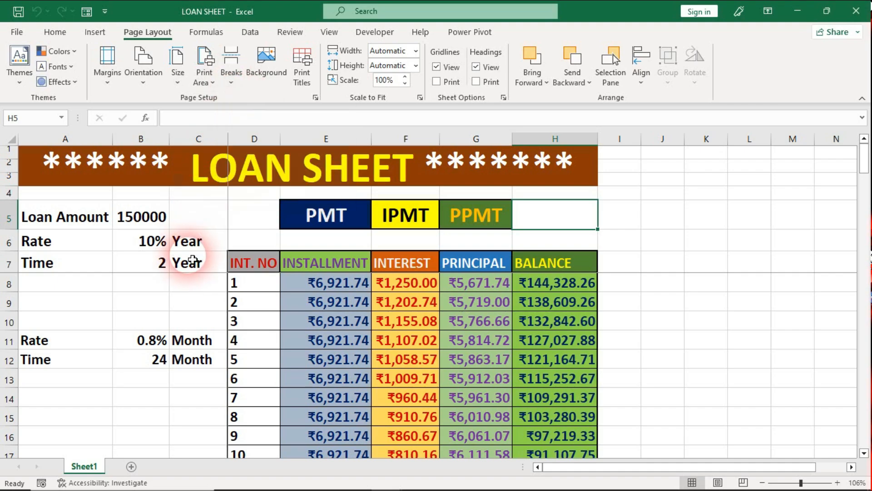
click(193, 255)
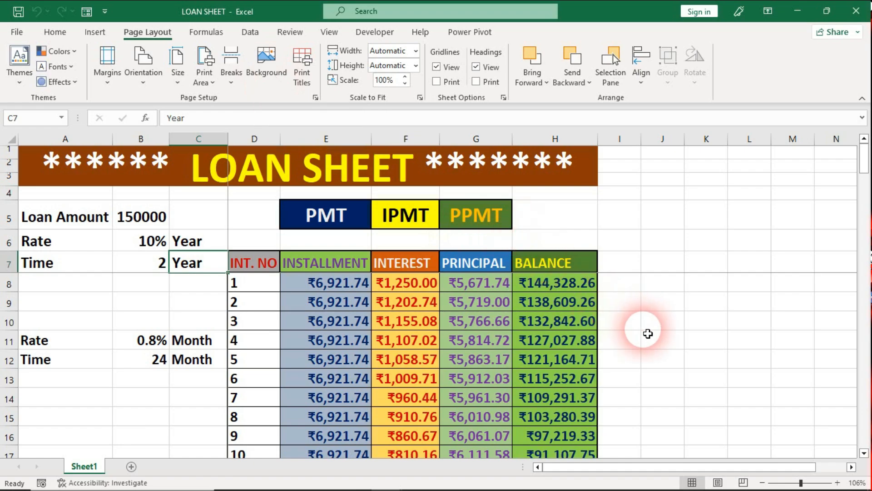
click(649, 326)
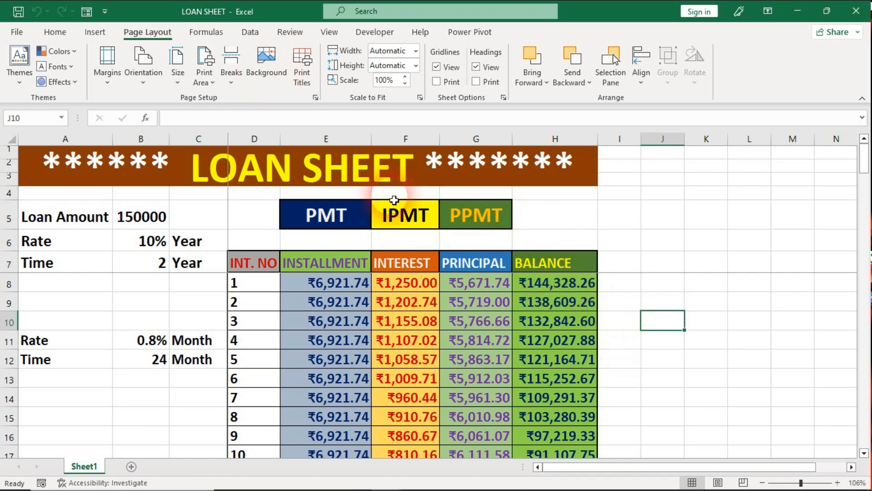
Set the orange fruit-tree picture from the img folder in Downloads as the sheet background, working offline, and look over the sheet.
click(267, 66)
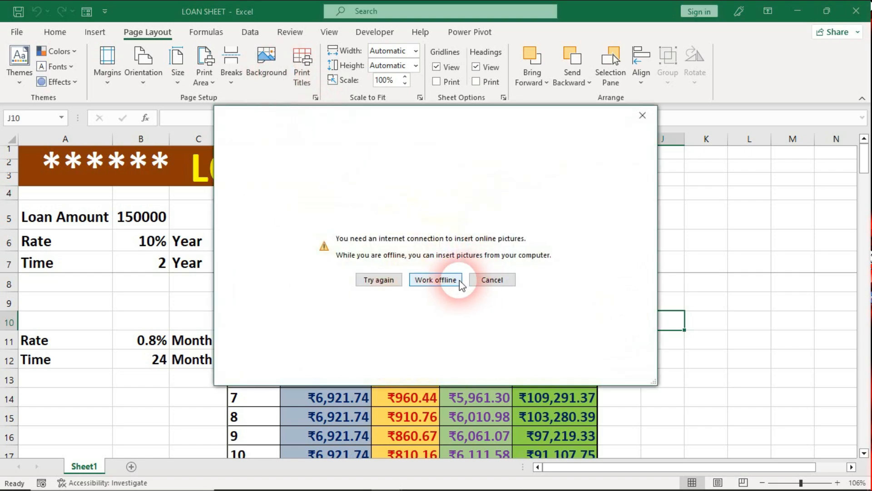
click(459, 280)
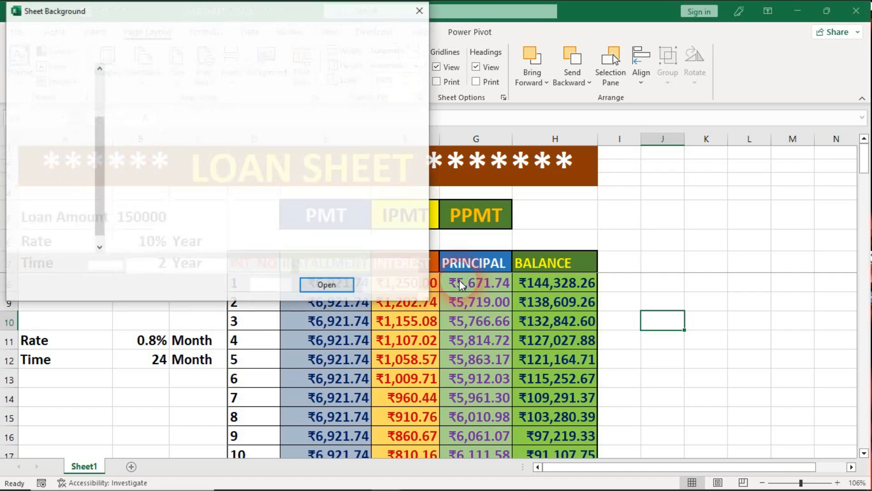
drag(104, 176, 99, 146)
click(68, 85)
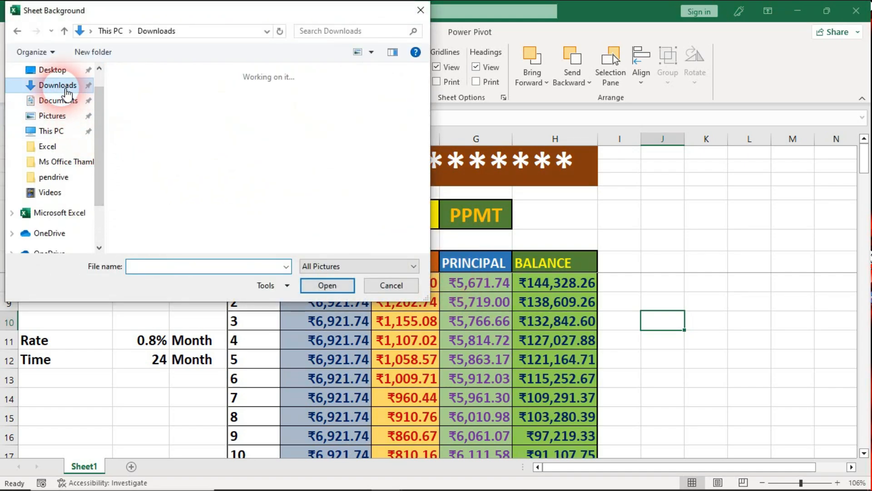
double_click(145, 119)
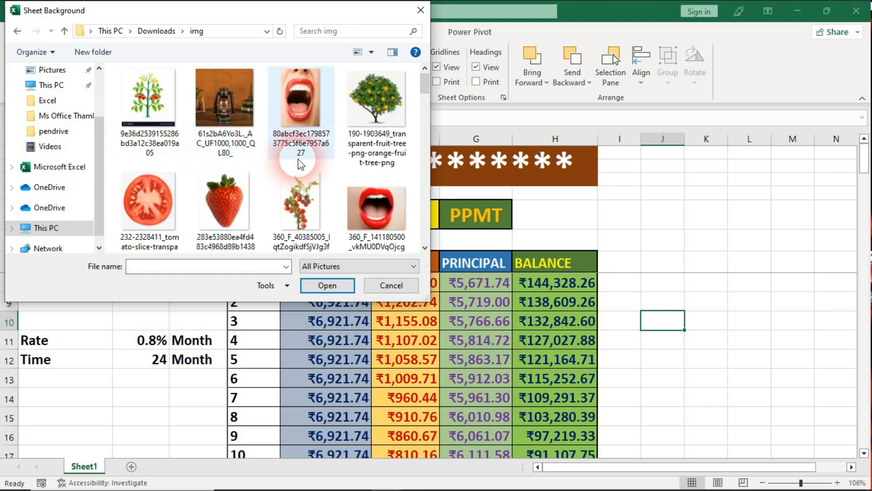
scroll(306, 204, down, 1)
click(359, 130)
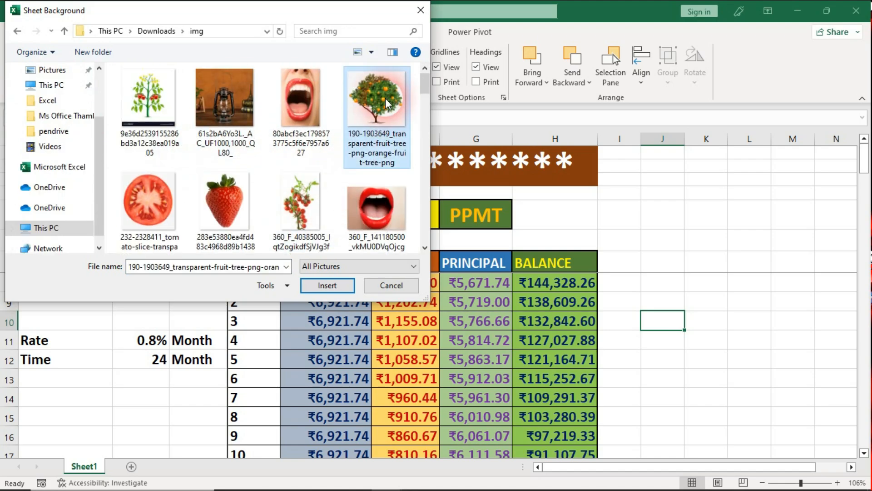
click(323, 284)
scroll(529, 351, down, 3)
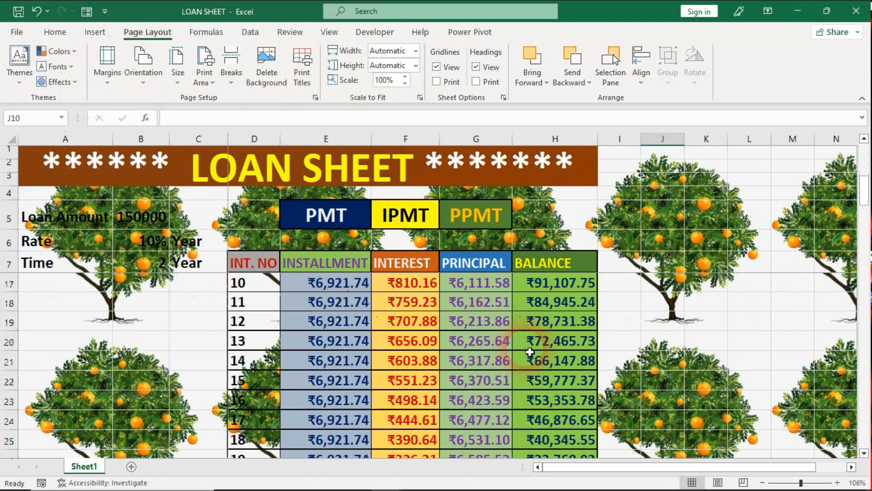
scroll(530, 351, up, 3)
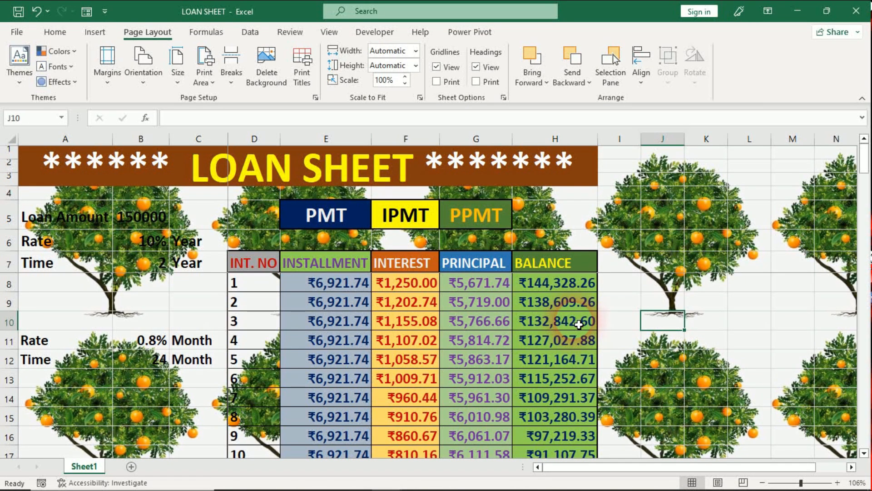
Delete the background picture from the loan sheet.
click(266, 78)
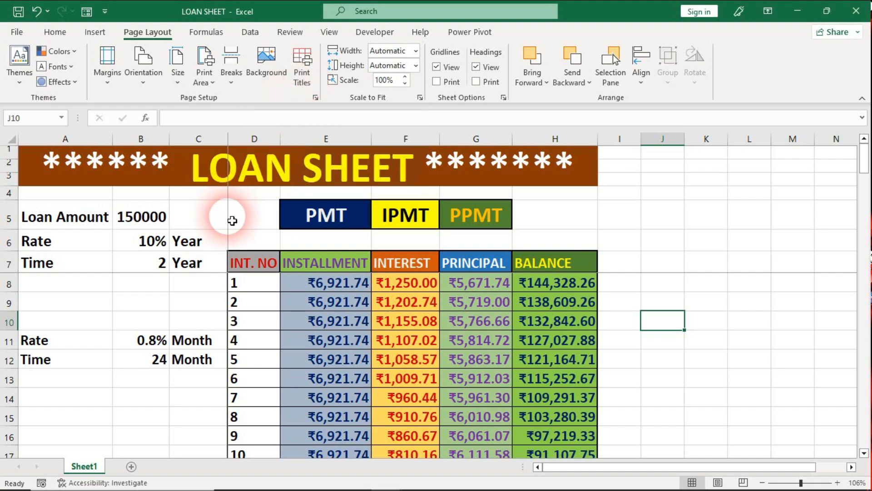
click(223, 217)
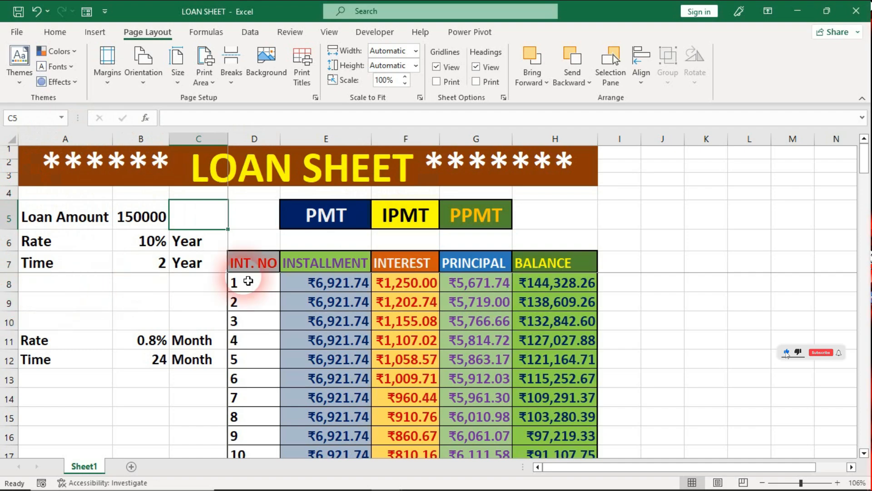
click(566, 237)
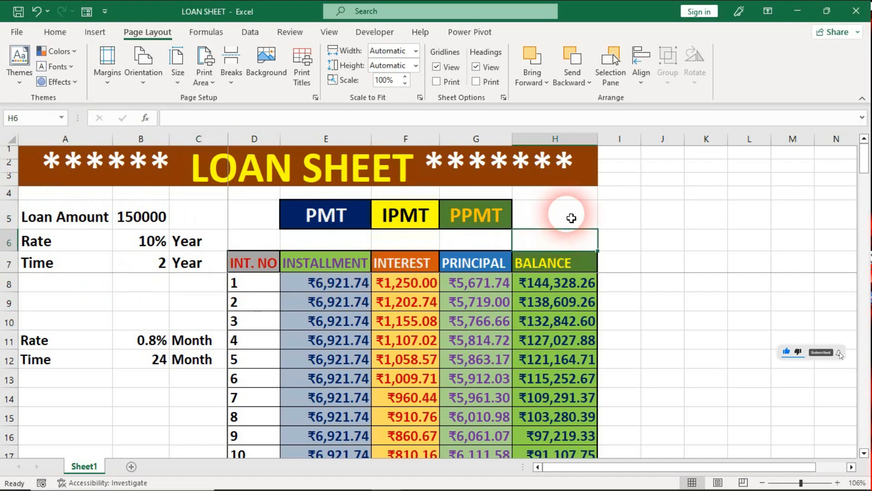
Check the loan sheet's first page in print preview, then return and look over the monthly table beneath its header row.
key(ctrl+p)
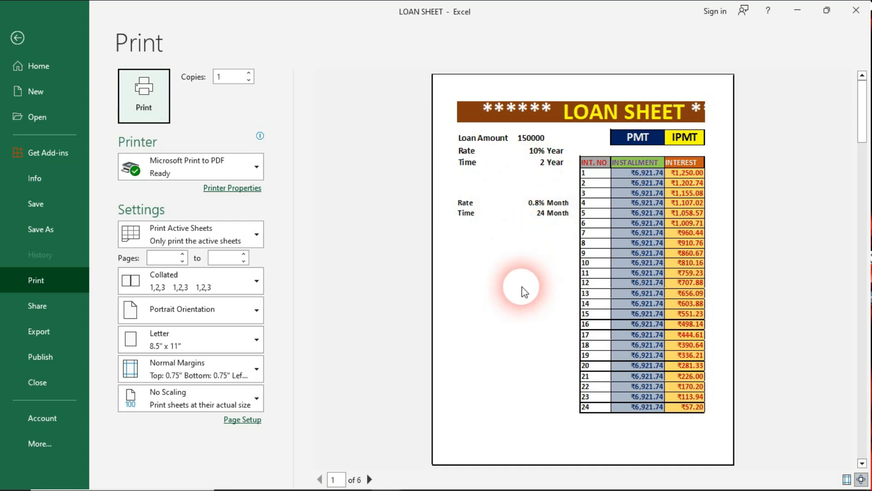
key(Escape)
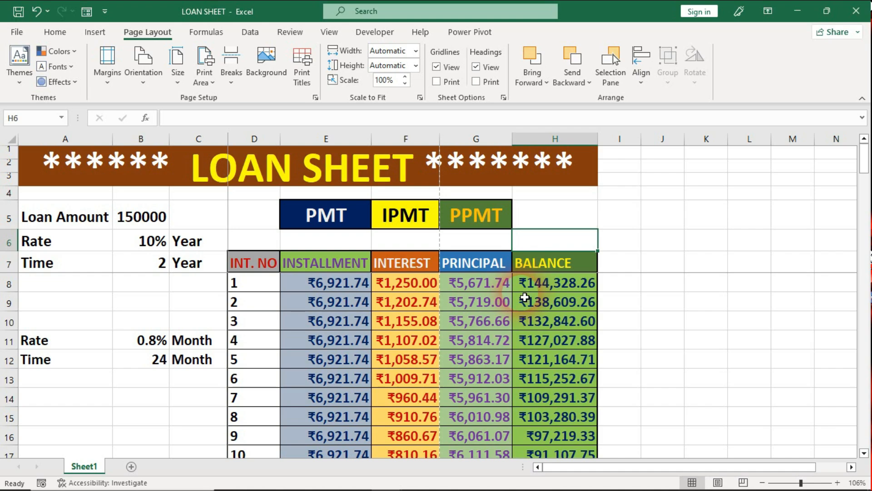
drag(238, 267, 518, 435)
scroll(254, 395, down, 2)
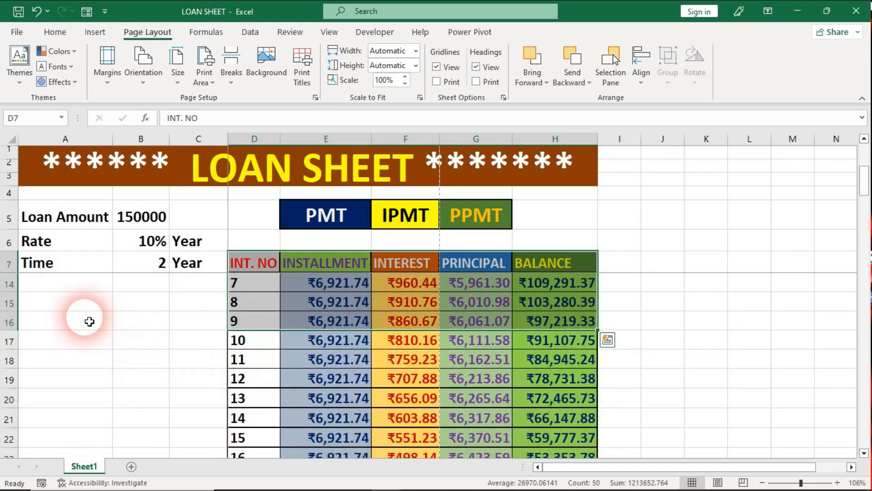
click(89, 322)
scroll(87, 323, up, 2)
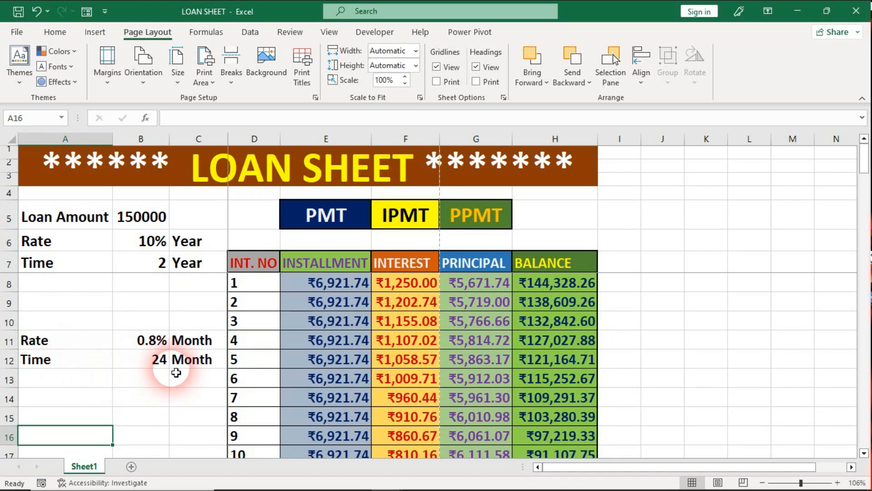
Preview the loan sheet, turn on gridline printing in Page Setup, and check the result in print preview.
key(ctrl+p)
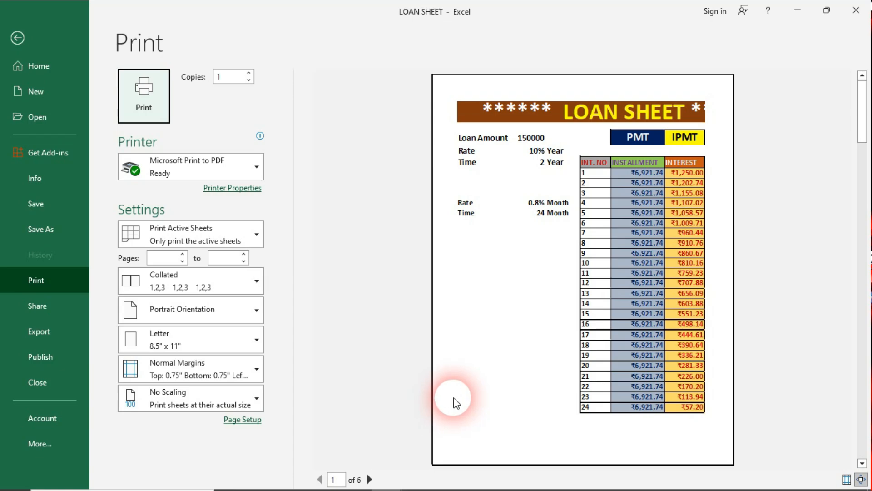
key(Escape)
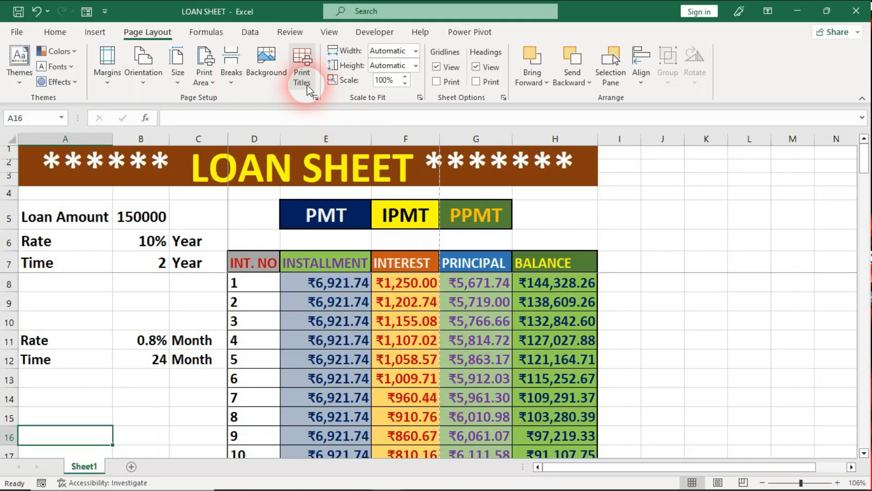
click(309, 89)
drag(466, 129, 359, 185)
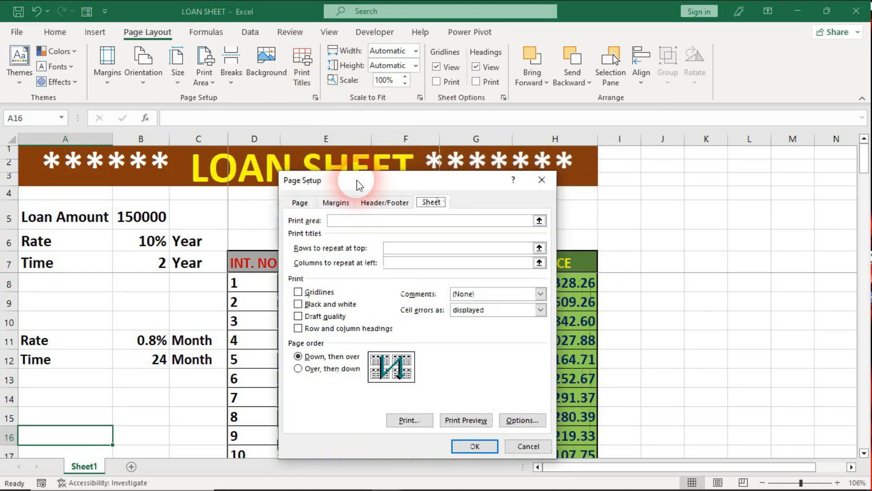
click(432, 203)
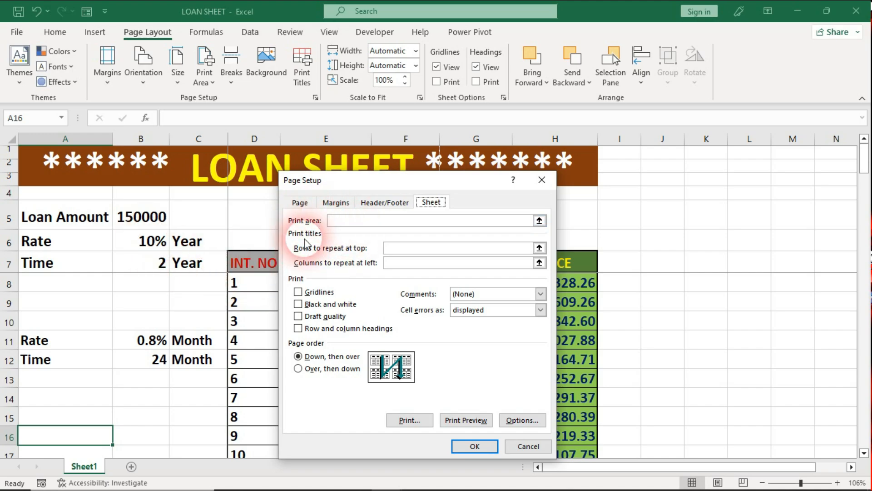
click(316, 293)
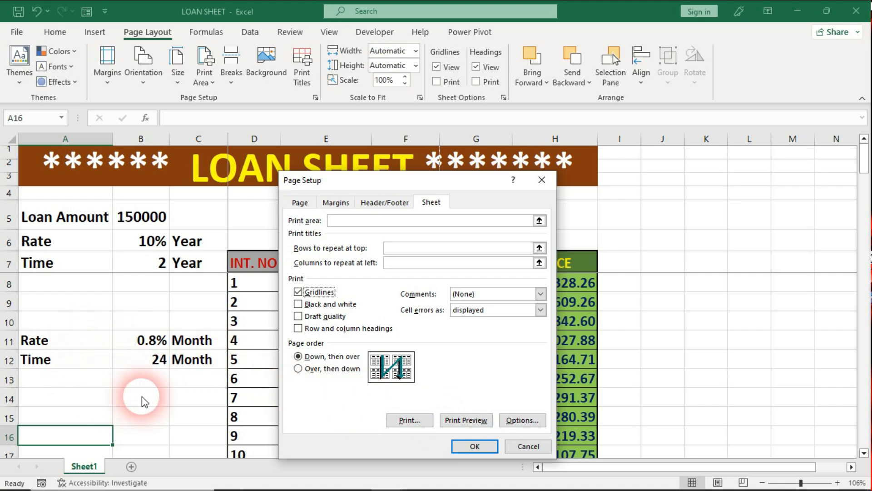
click(458, 423)
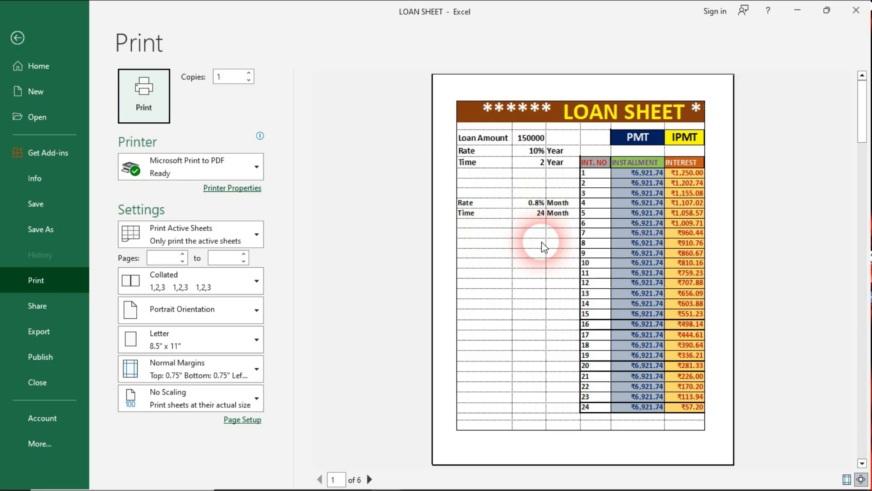
key(Escape)
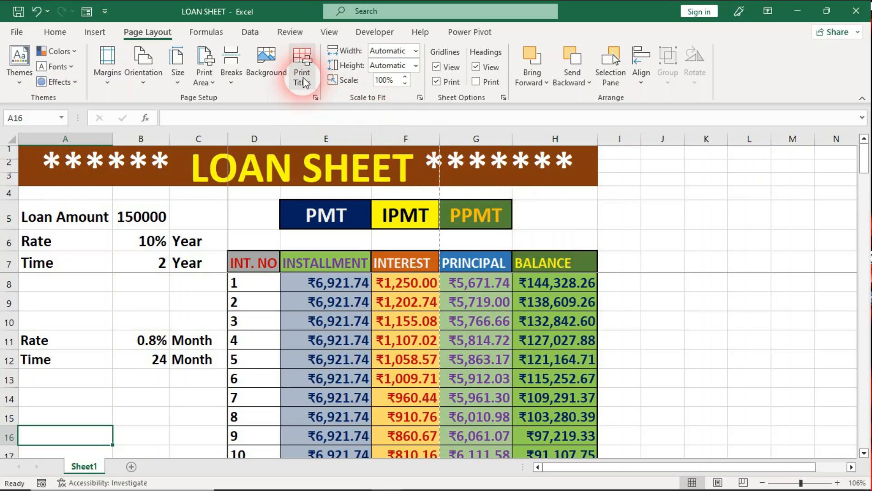
Turn on black and white printing for the loan sheet and check it in print preview.
click(304, 80)
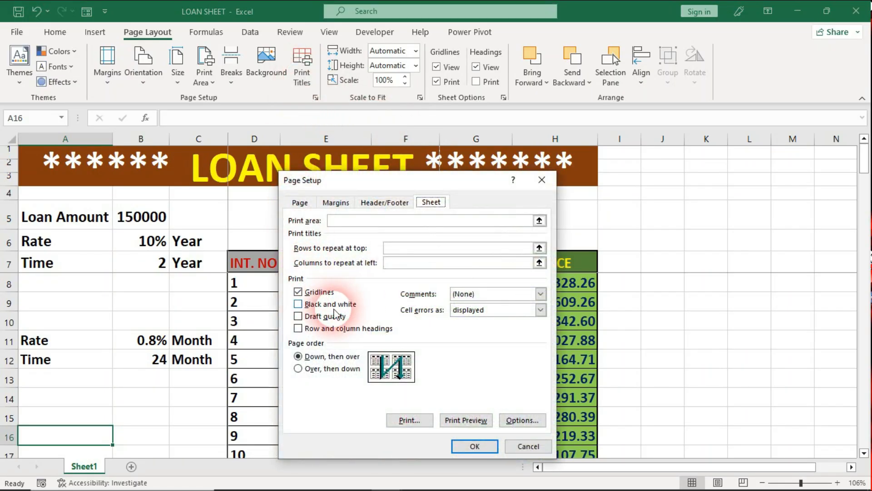
drag(397, 184, 416, 221)
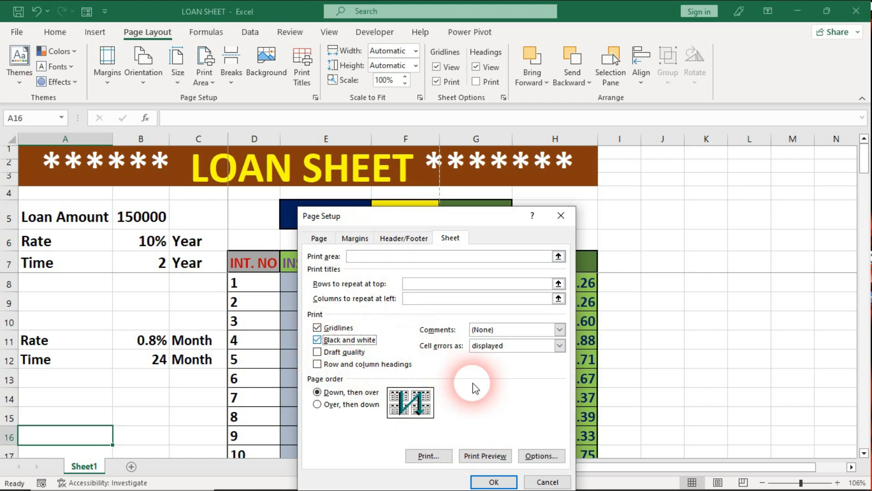
click(504, 456)
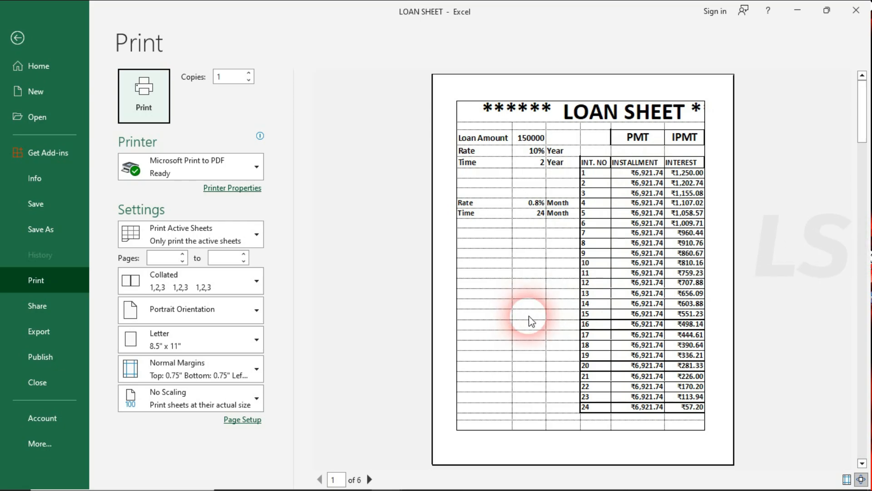
key(Escape)
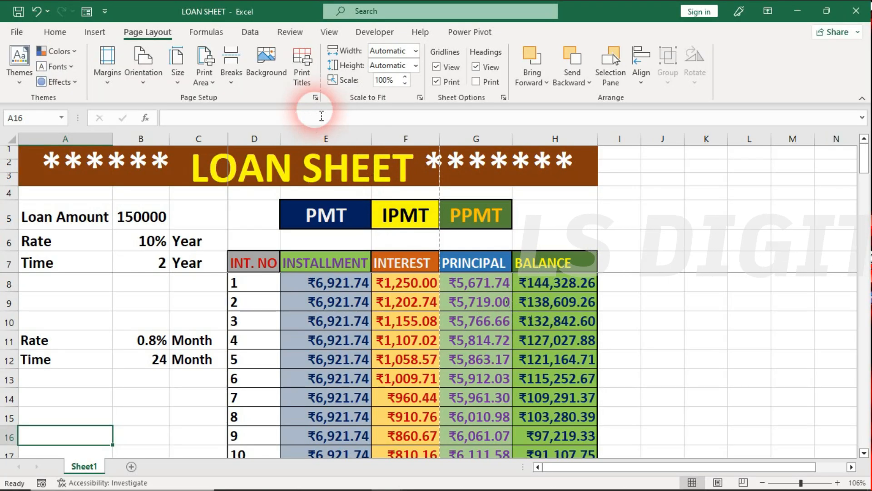
Switch the loan sheet's print option from black and white to draft quality and check it in print preview.
click(302, 68)
click(328, 335)
click(328, 334)
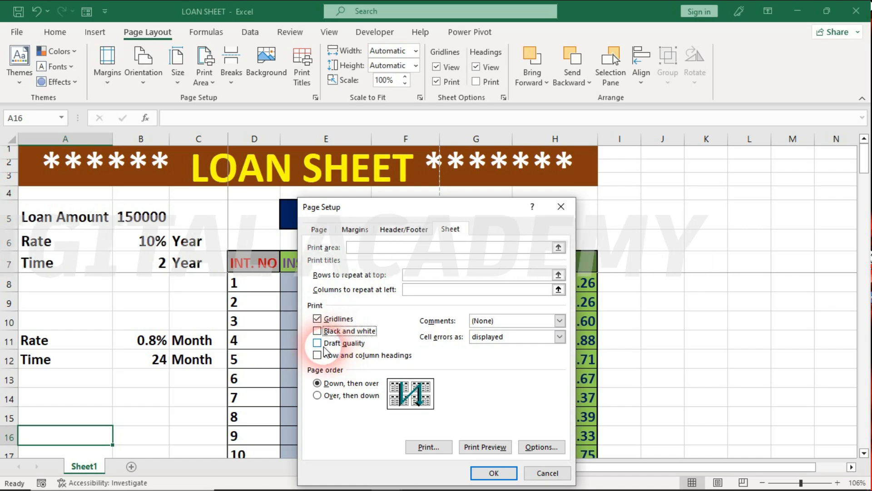
click(320, 344)
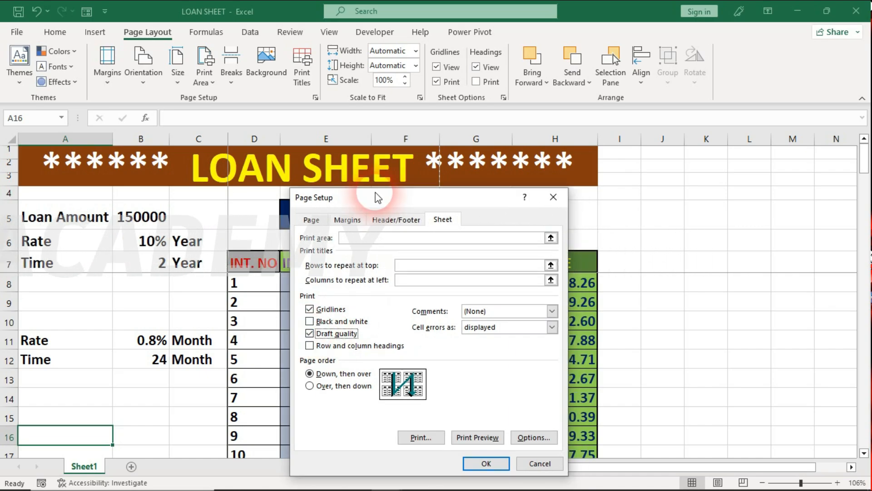
drag(373, 207, 478, 206)
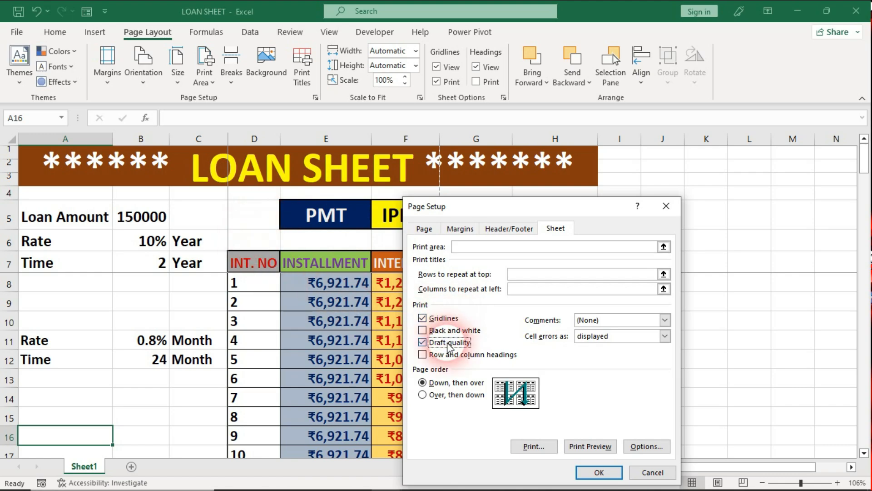
click(601, 449)
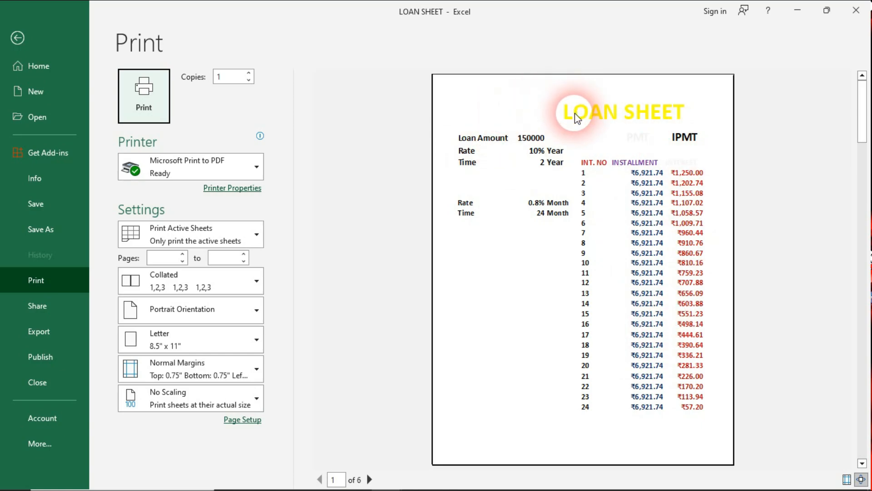
key(Escape)
Turn off draft quality printing for the loan sheet and check it in print preview.
click(504, 97)
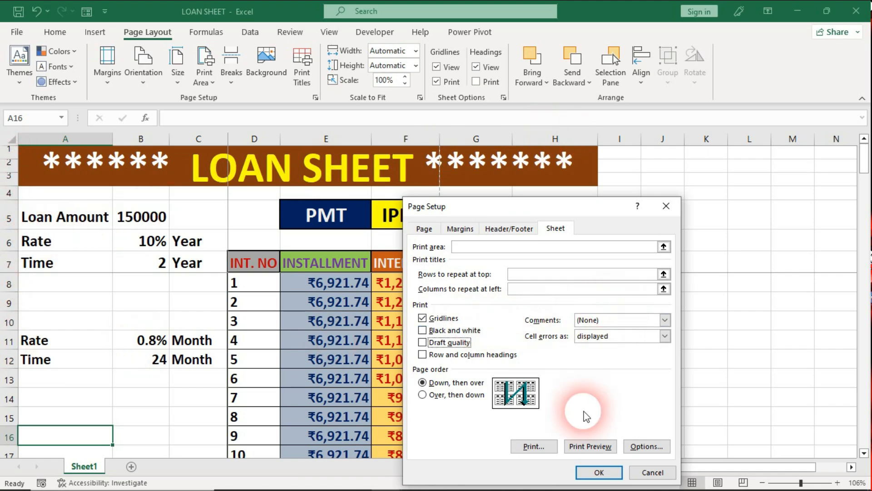
click(591, 447)
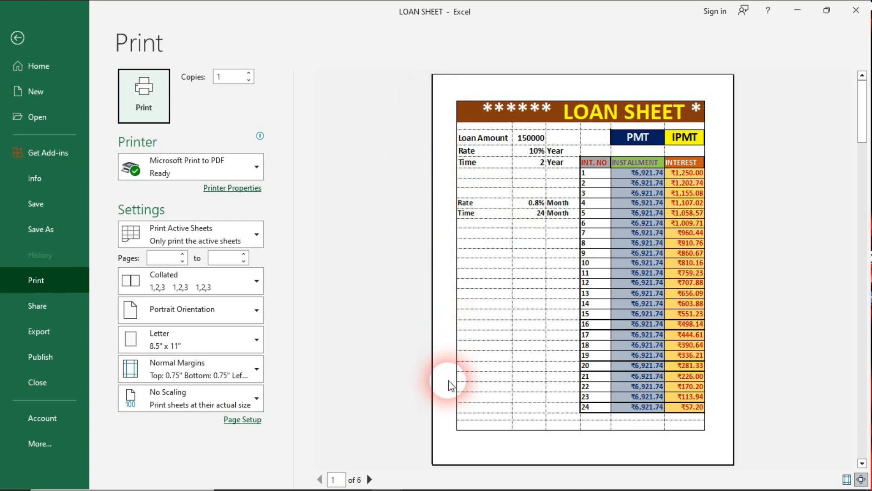
key(Escape)
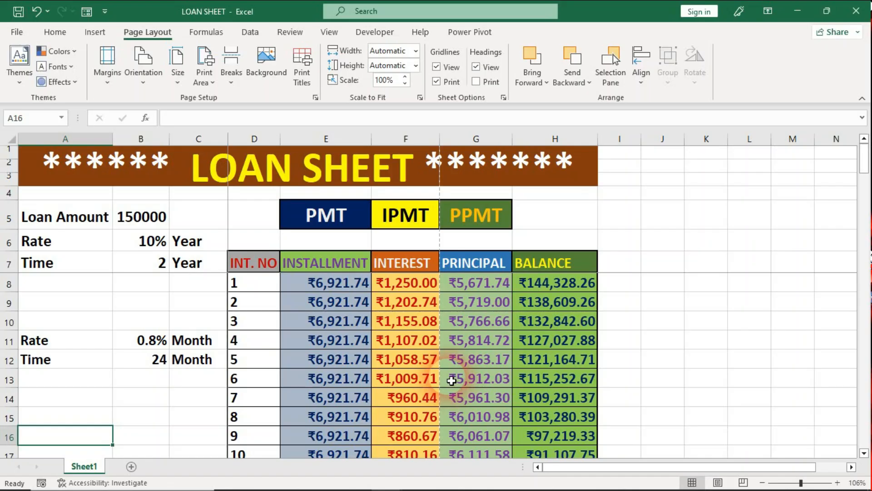
Turn on printing of row and column headings and check the loan sheet in print preview.
click(306, 68)
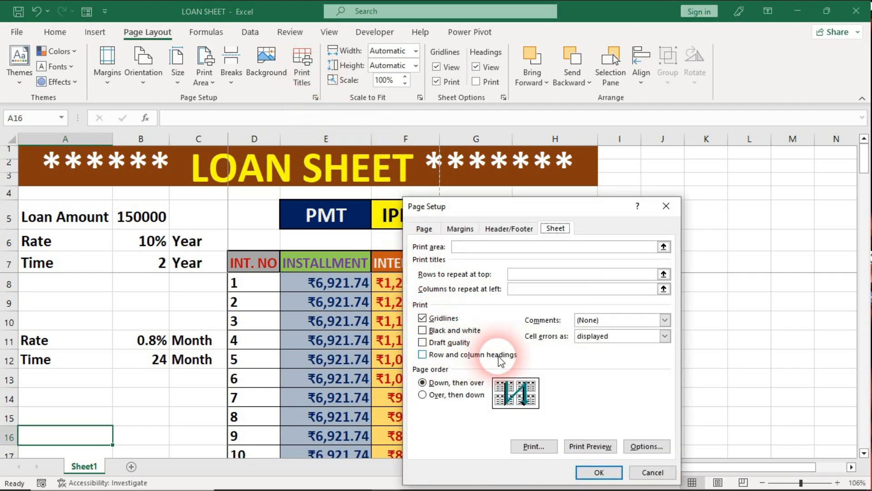
click(581, 446)
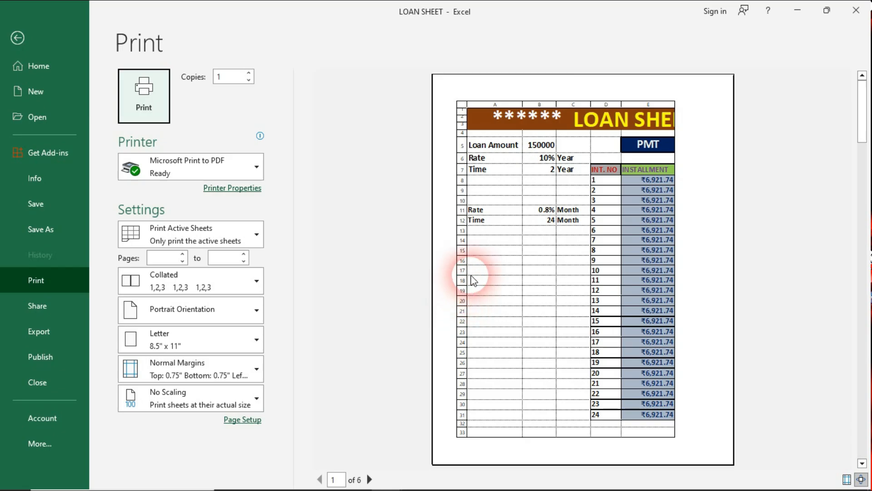
key(Escape)
click(300, 64)
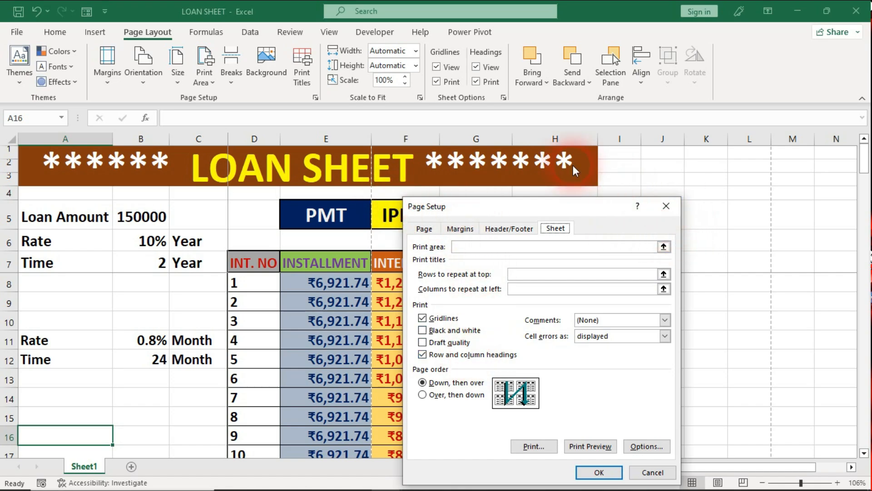
click(668, 205)
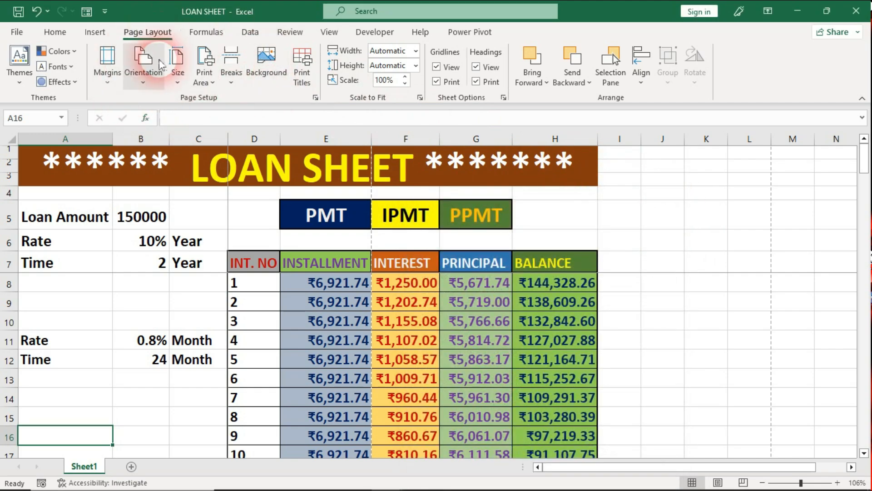
Review the orientation, scaling, paper size choices and margins in the loan sheet's Page Setup.
click(316, 98)
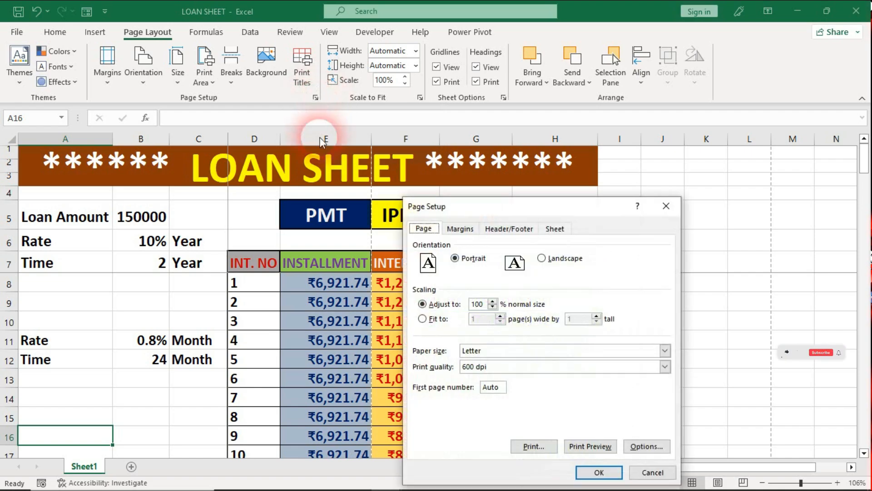
drag(473, 208, 483, 162)
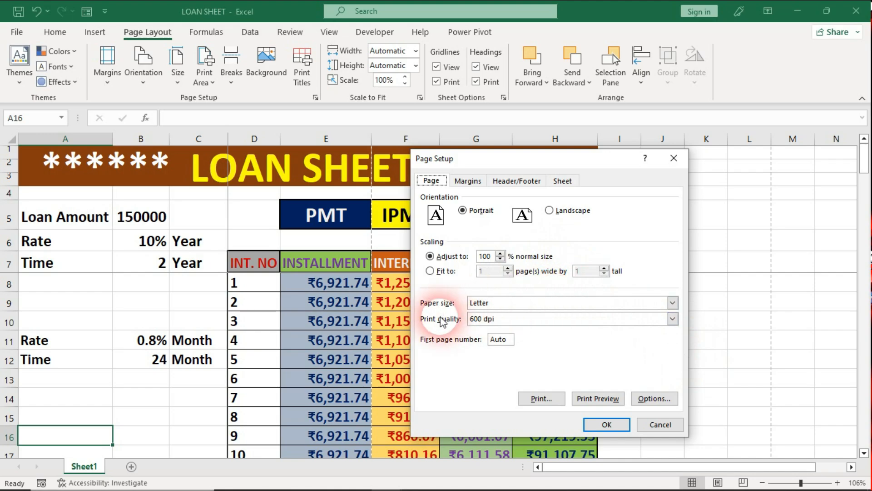
click(533, 302)
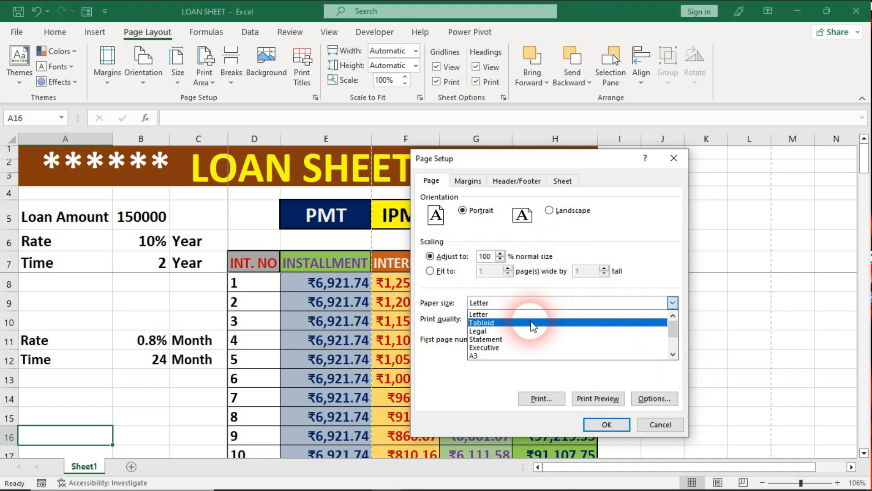
click(469, 288)
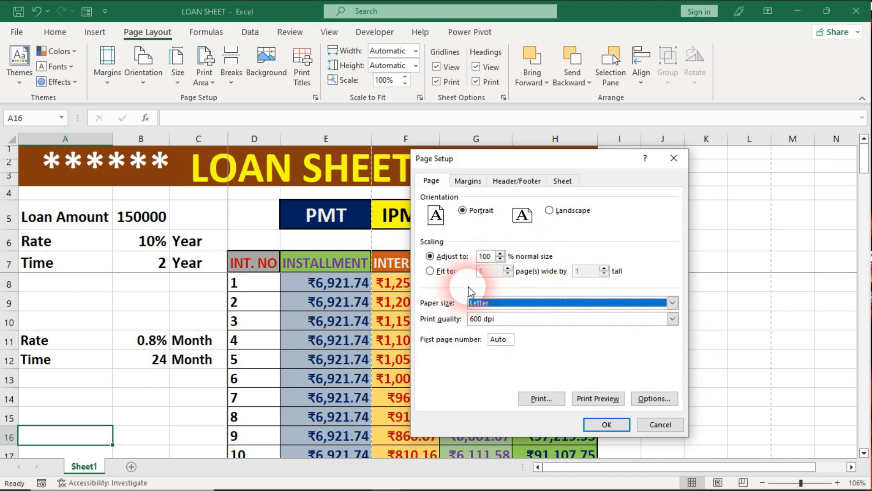
click(468, 180)
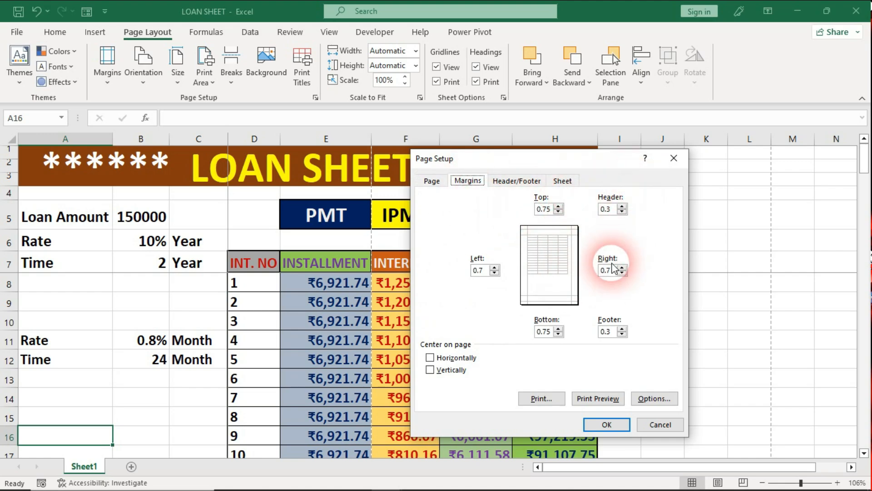
Create a custom header with "Ls Digital Academy" in the center section and the file name in the right section.
click(519, 181)
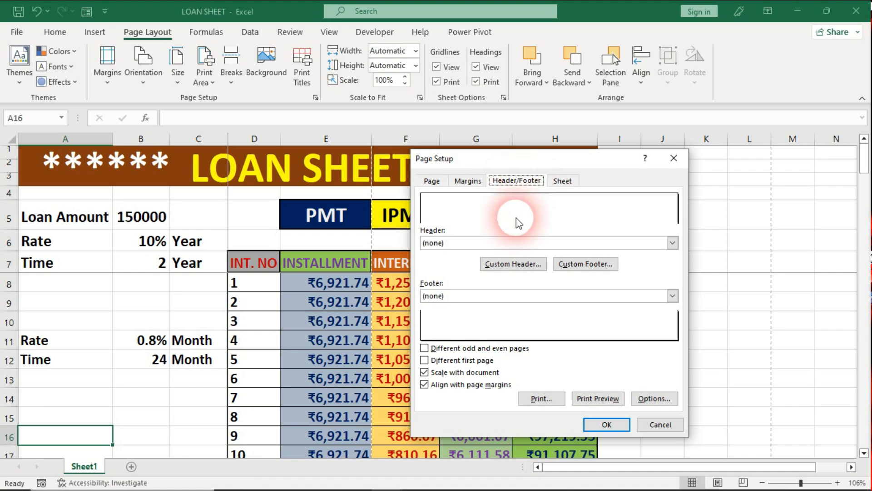
click(520, 268)
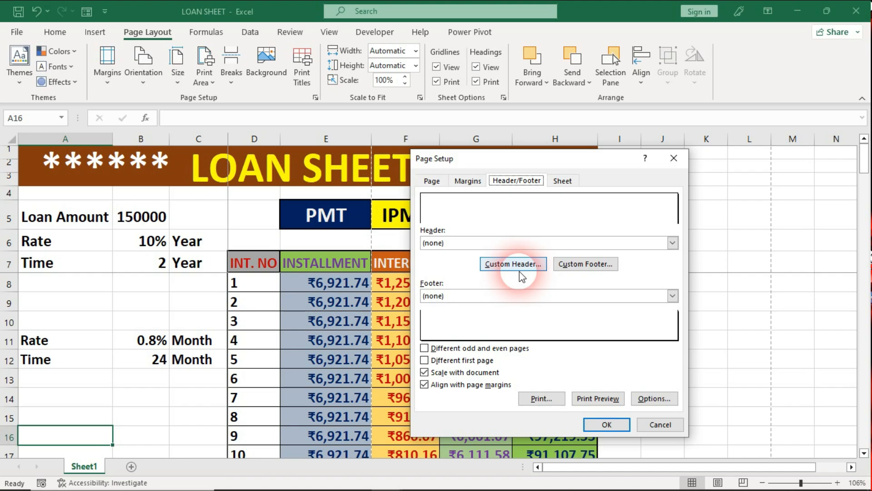
click(520, 268)
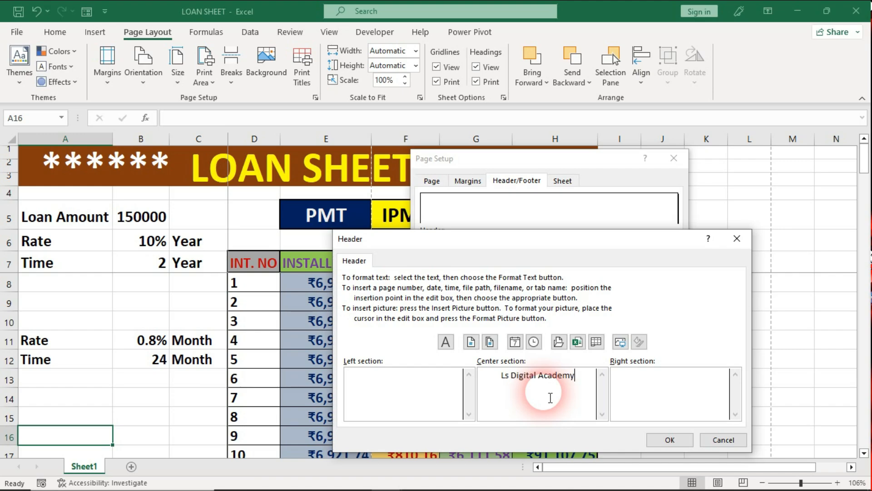
click(674, 381)
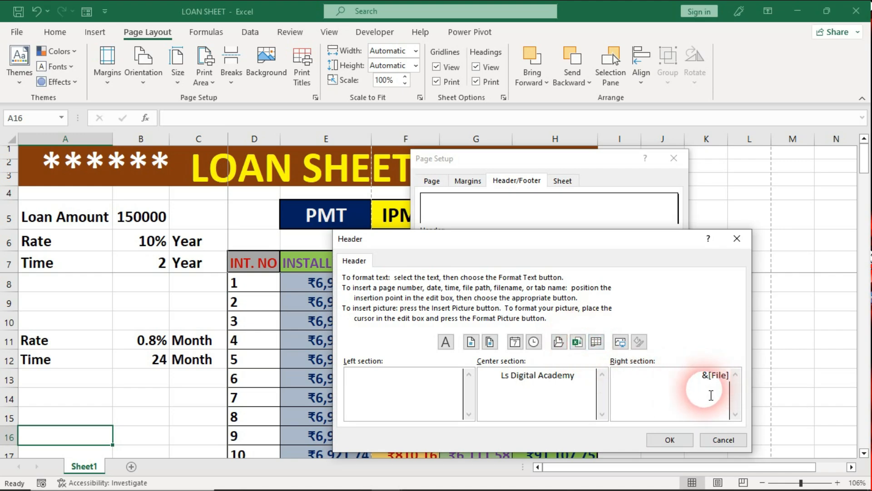
click(670, 440)
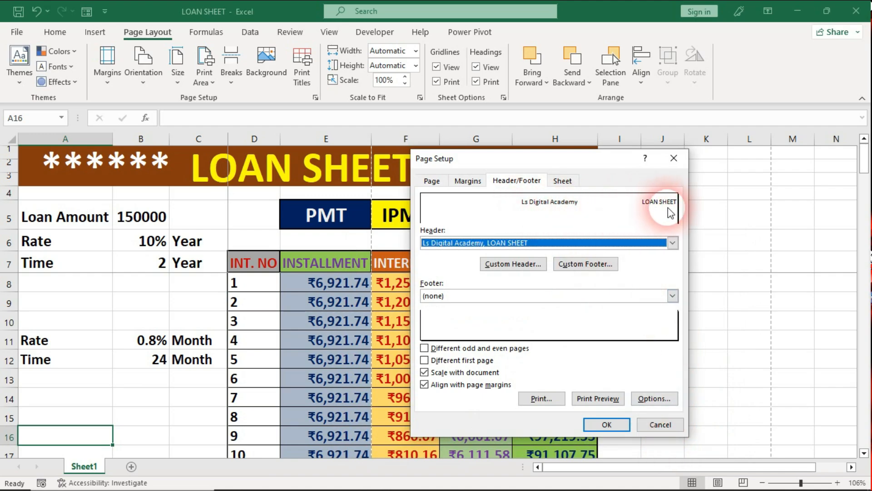
Create a custom footer with the page number in the center section and the file path in the right section.
click(582, 263)
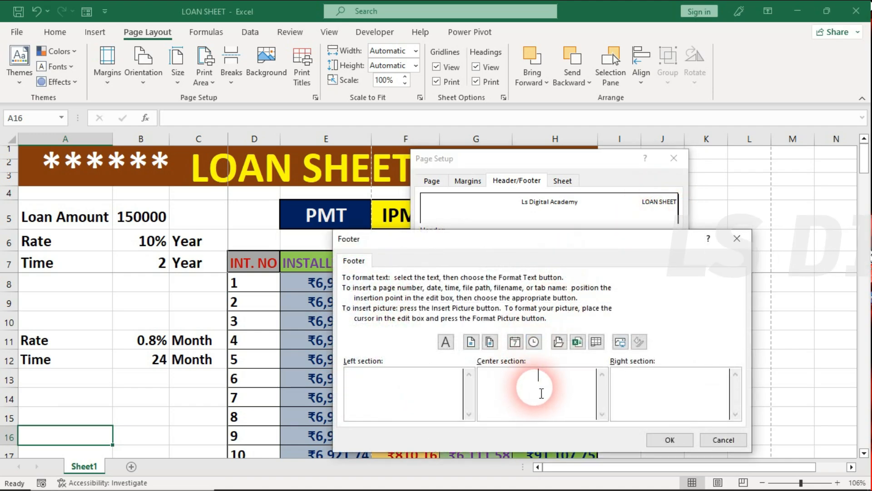
click(530, 383)
click(471, 342)
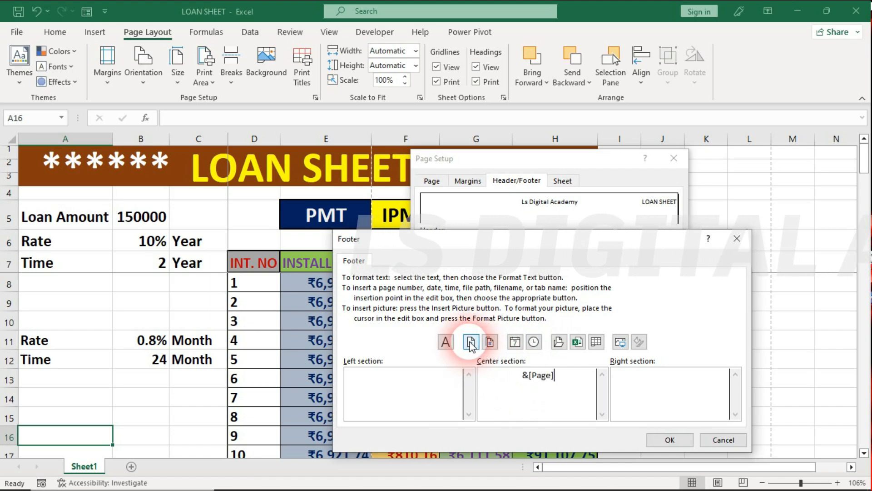
click(697, 393)
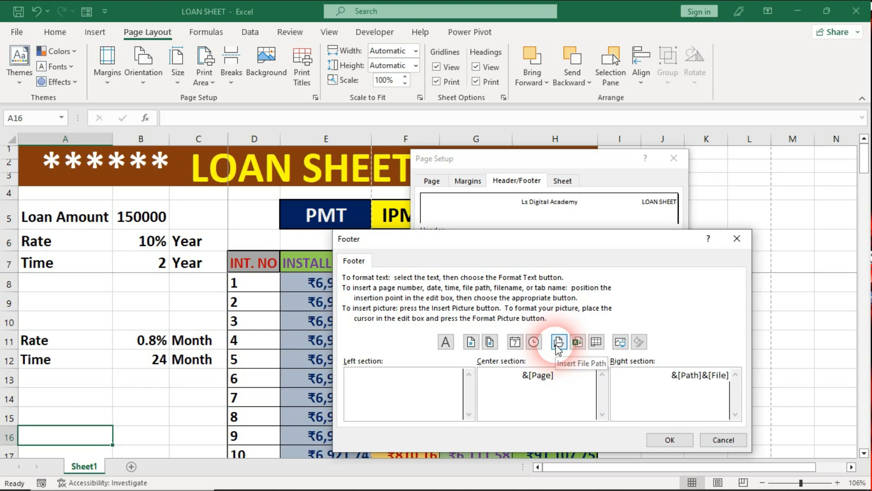
click(670, 439)
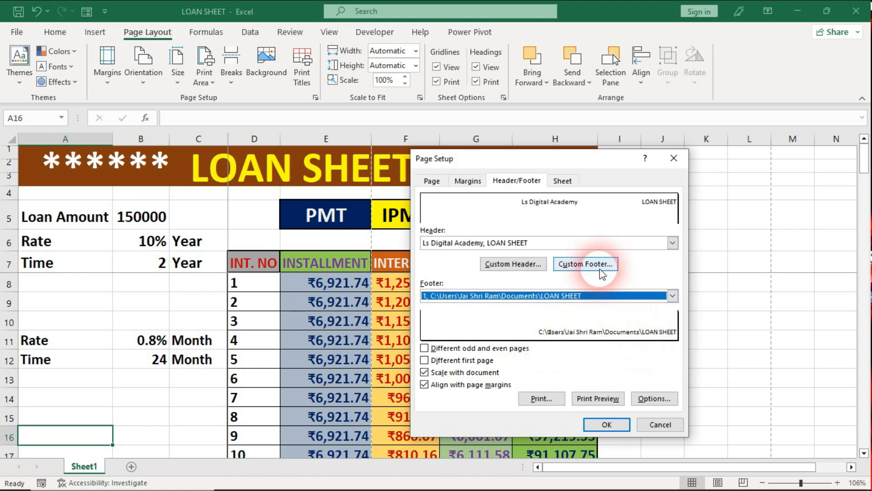
Remove the page number from the footer's center section and insert it in the left section instead.
click(586, 264)
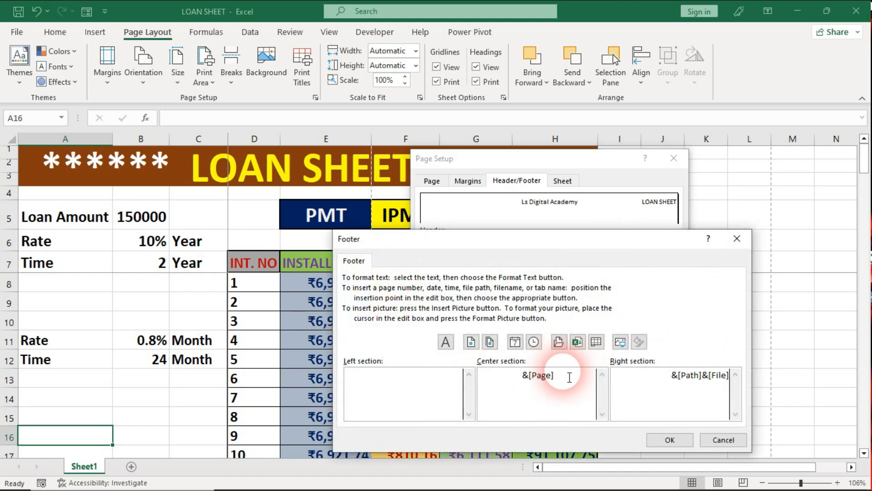
drag(570, 377, 501, 378)
click(377, 391)
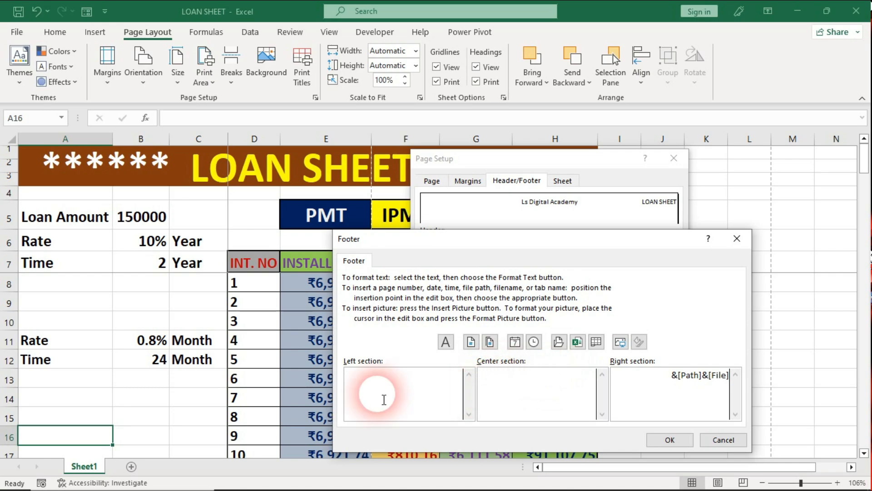
click(471, 342)
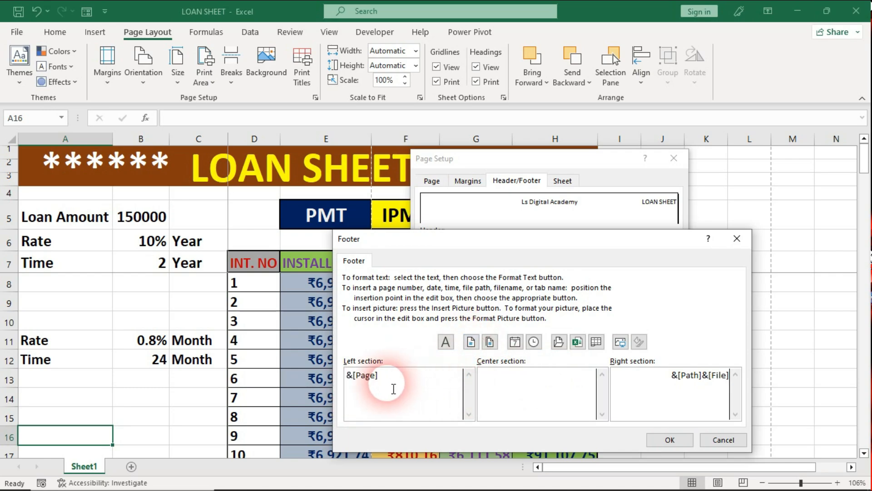
click(546, 411)
click(653, 397)
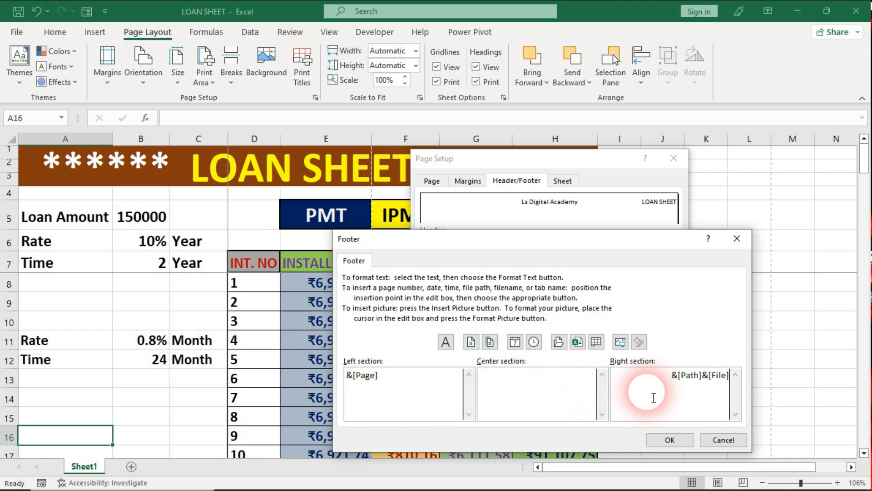
click(670, 440)
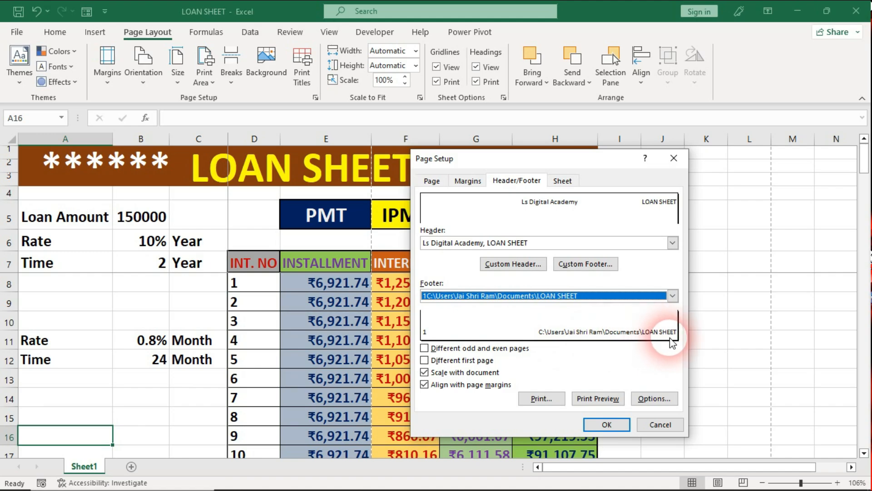
Check the header and footer across the loan sheet's pages in print preview, and return to the worksheet.
click(611, 399)
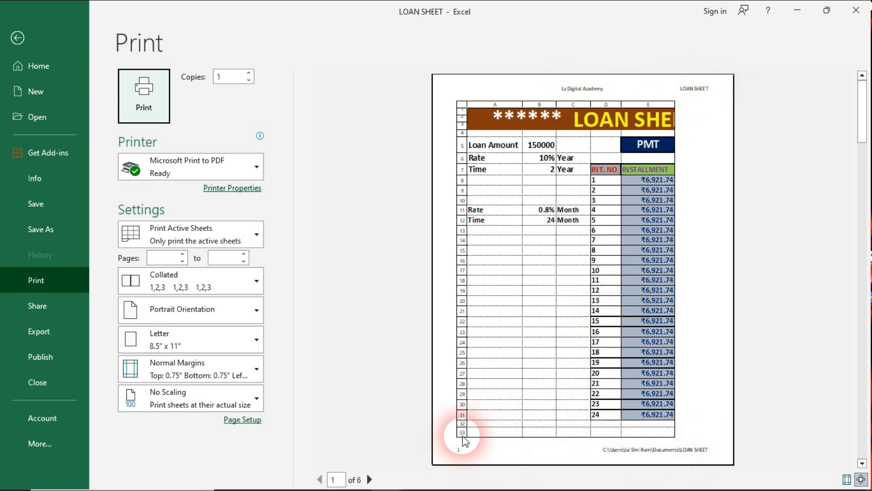
click(370, 479)
click(370, 479)
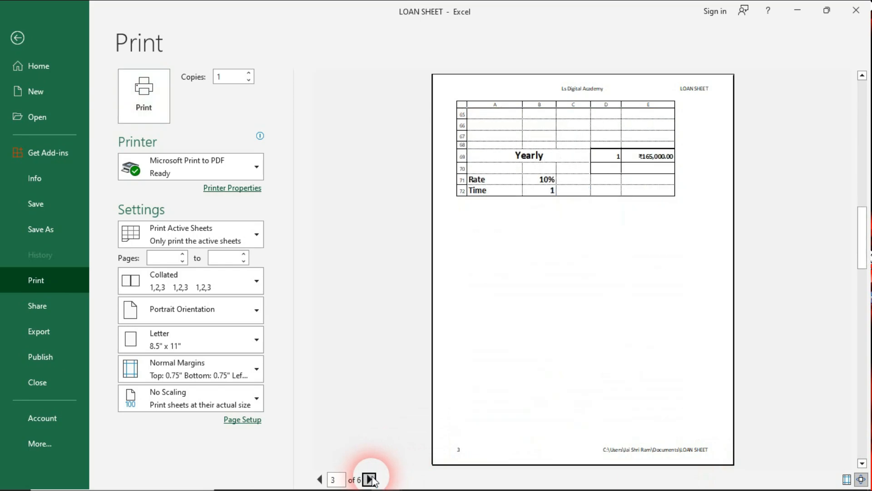
click(370, 480)
click(370, 479)
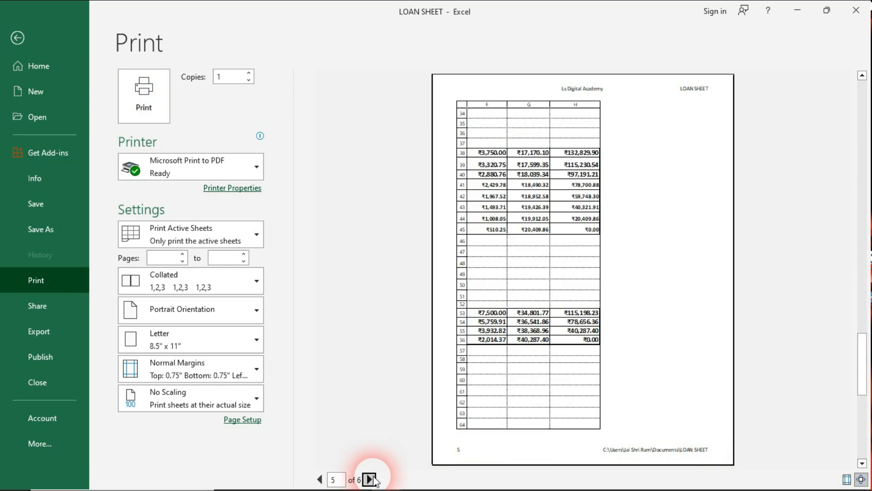
key(Escape)
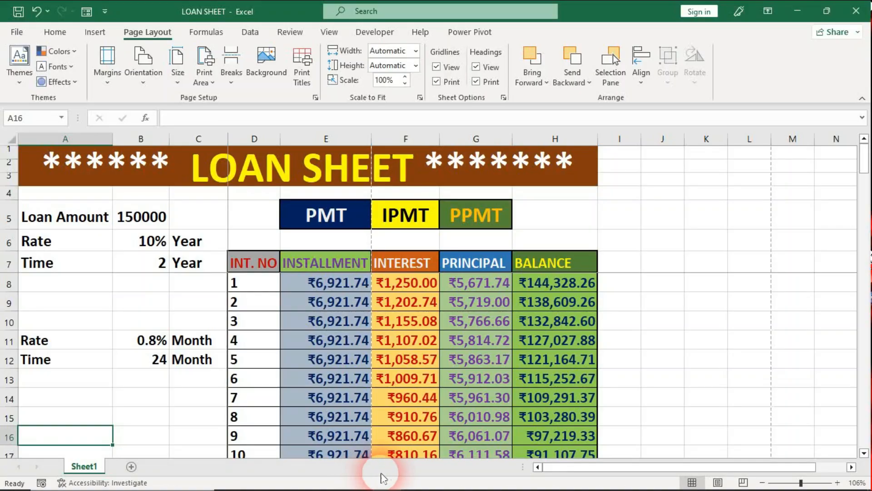
Review the header/footer and sheet print options, including page order, in Page Setup, and close it without changes.
click(303, 78)
click(517, 180)
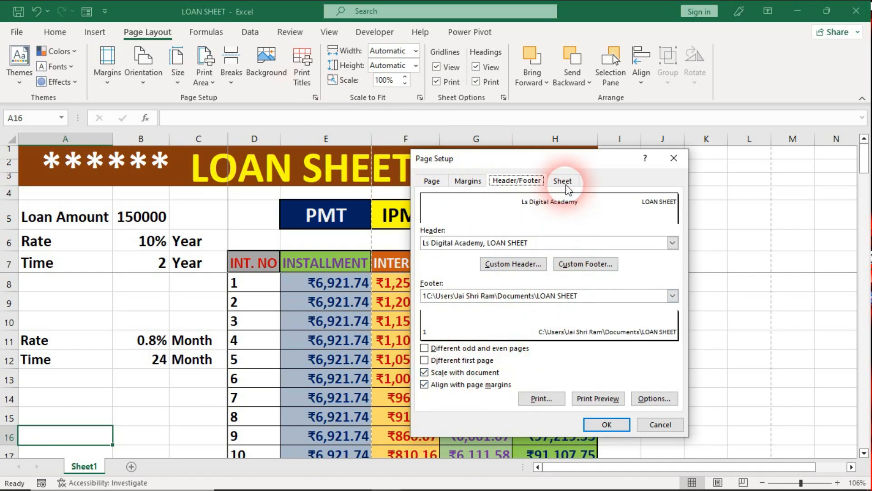
click(562, 180)
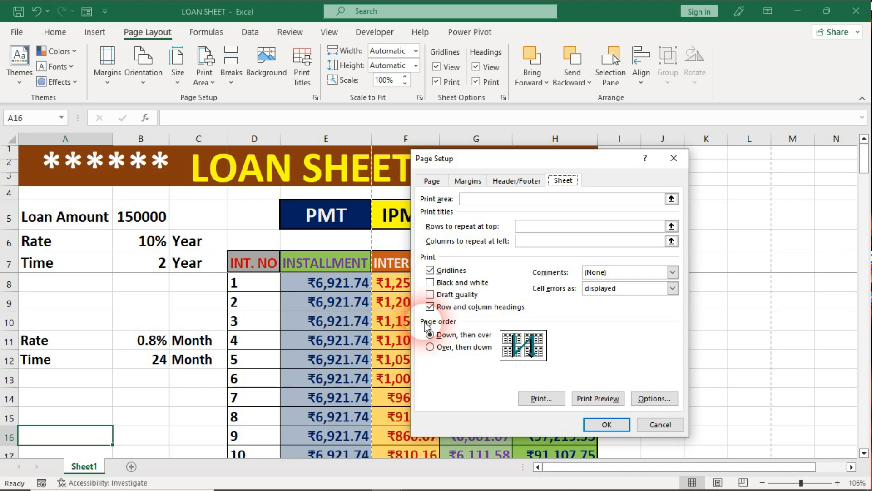
click(659, 424)
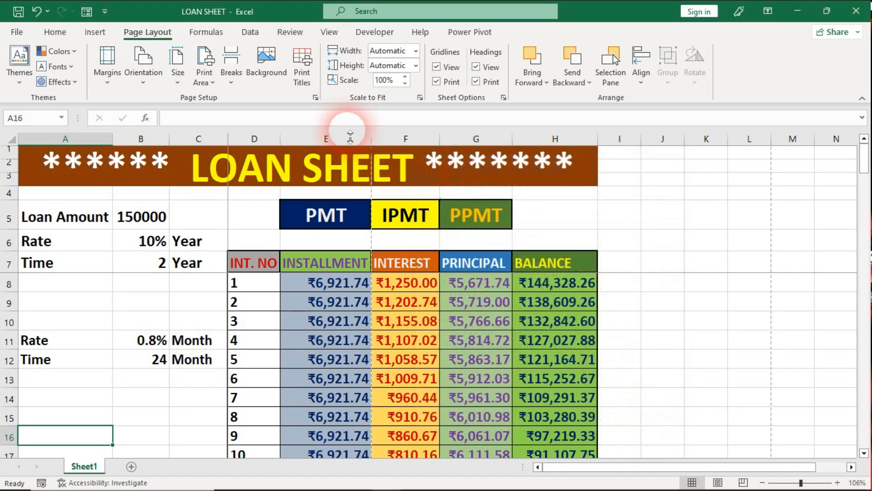
click(347, 305)
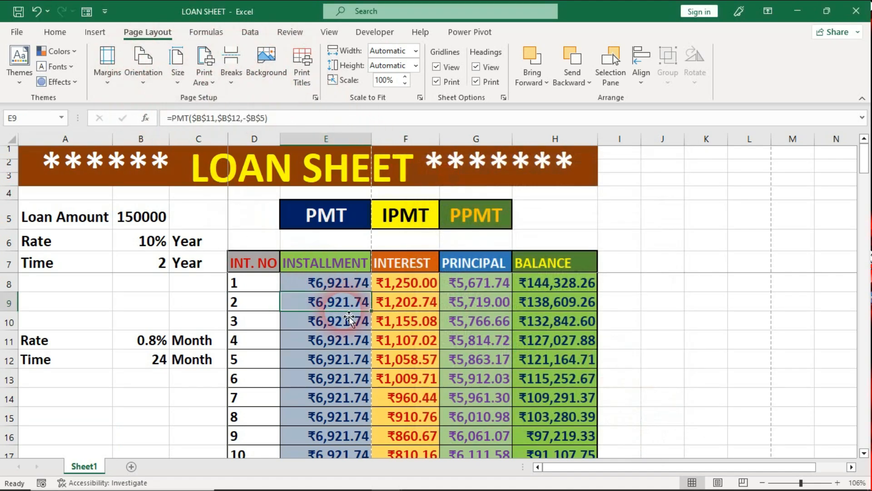